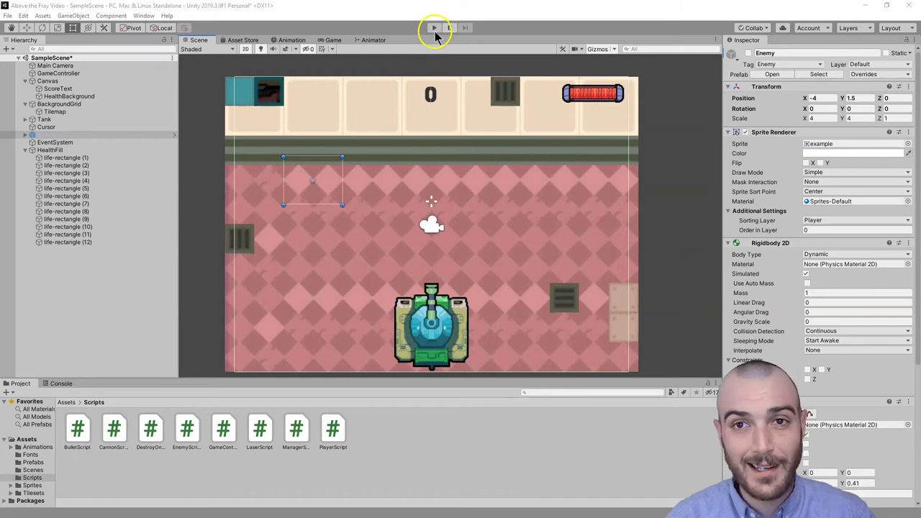
Start play mode and shoot at the robots while driving the tank left and right
click(434, 29)
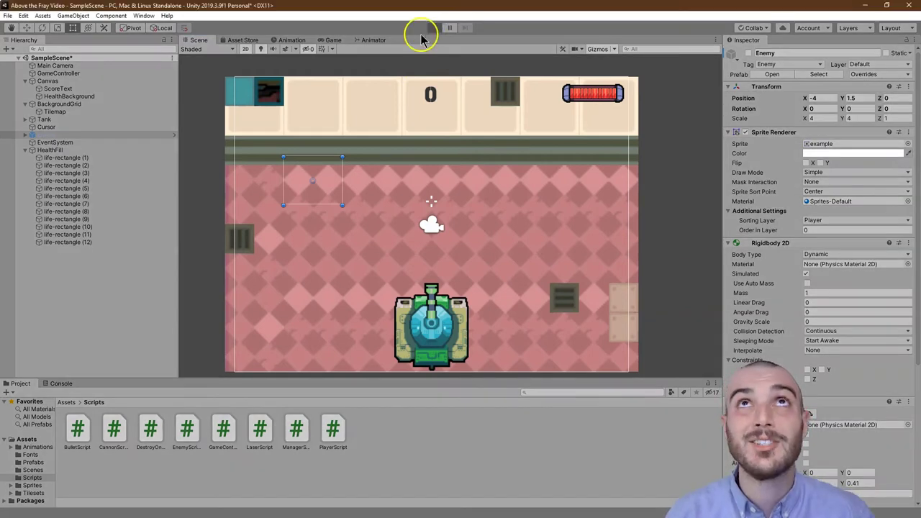
key(a)
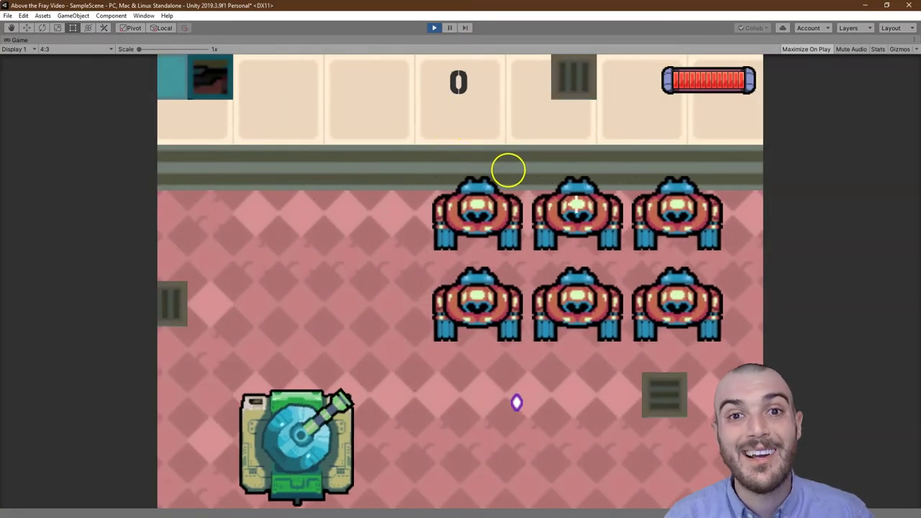
click(566, 323)
click(403, 295)
click(331, 206)
key(d)
click(233, 213)
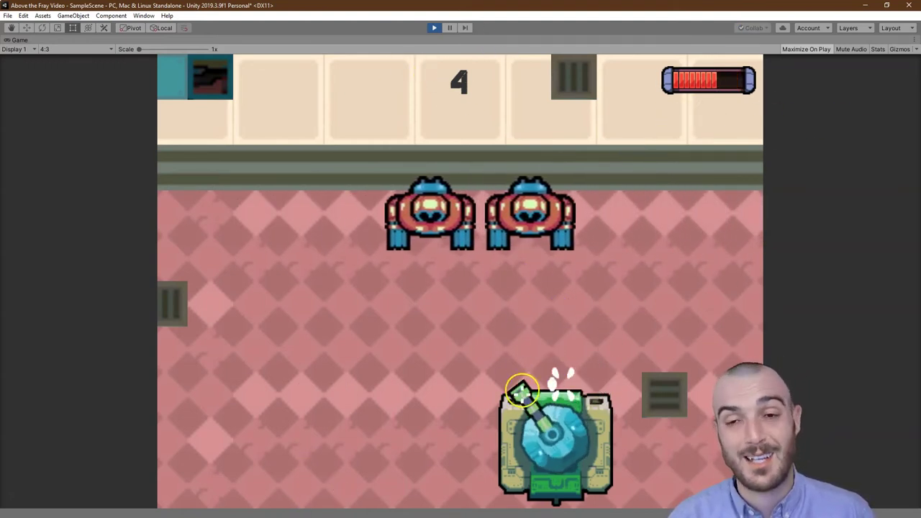
Keep steering the tank and aiming the cannon at robots until the score reaches 5
click(459, 256)
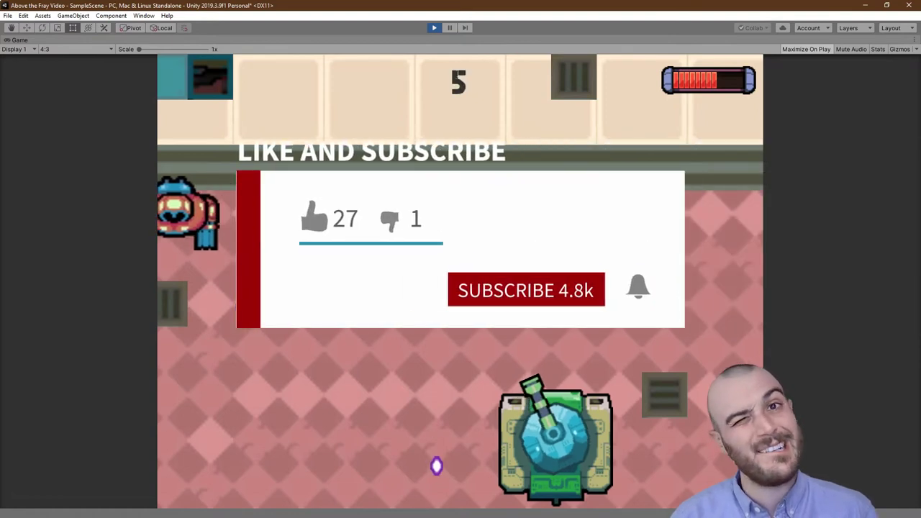
key(a)
key(d)
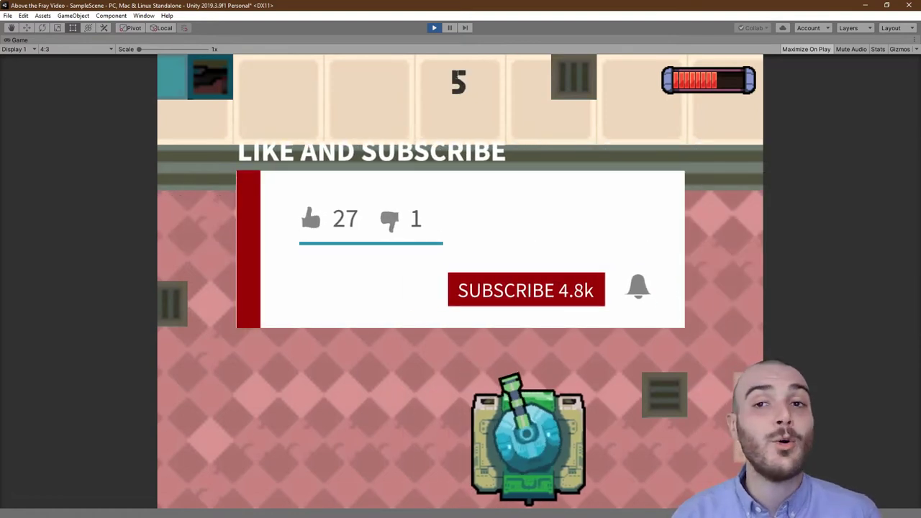
key(a)
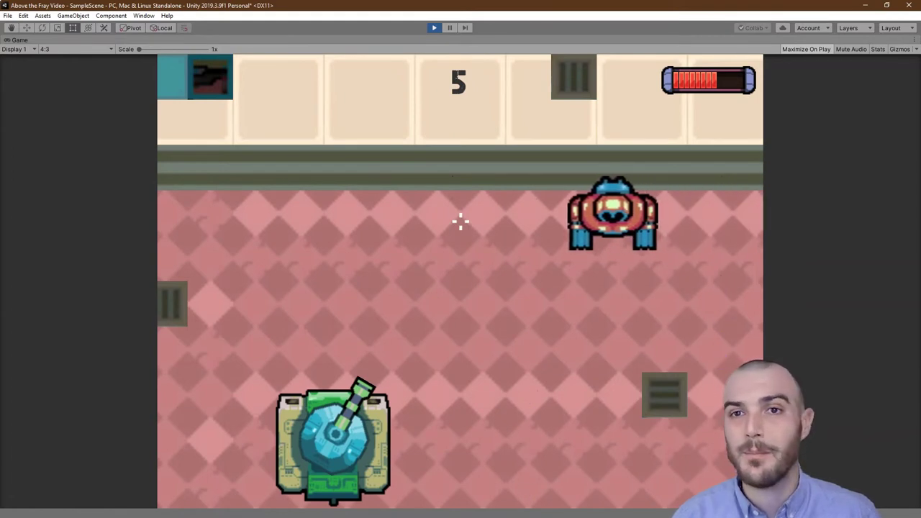
key(d)
mouse_move(450, 221)
mouse_down()
mouse_move(395, 220)
mouse_move(529, 203)
mouse_move(688, 208)
mouse_move(547, 222)
mouse_move(417, 201)
mouse_move(330, 224)
mouse_move(292, 185)
mouse_move(465, 254)
mouse_move(467, 232)
mouse_move(513, 255)
mouse_move(572, 239)
mouse_move(641, 244)
mouse_move(633, 249)
mouse_move(574, 199)
mouse_up()
key(a)
key(d)
key(a)
key(d)
key(a)
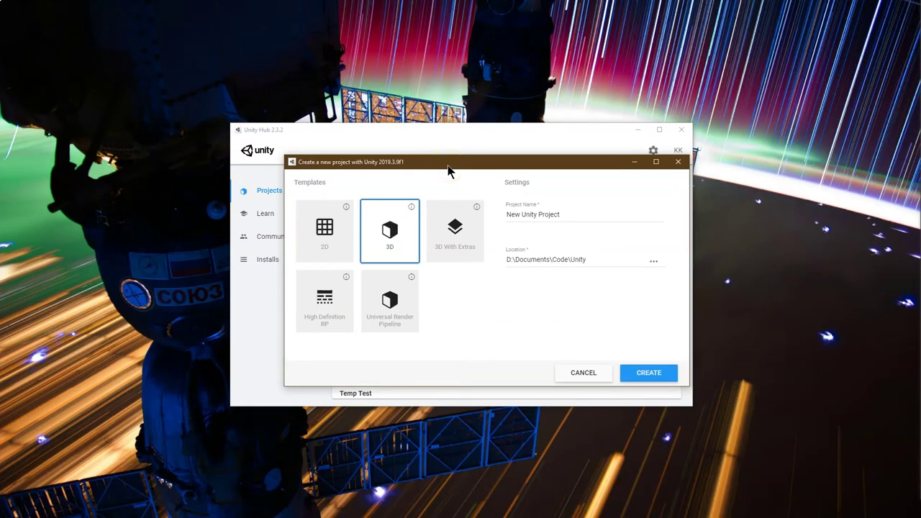
Pick the 2D template, name the project 'Above the Fray Video', and create it
click(334, 211)
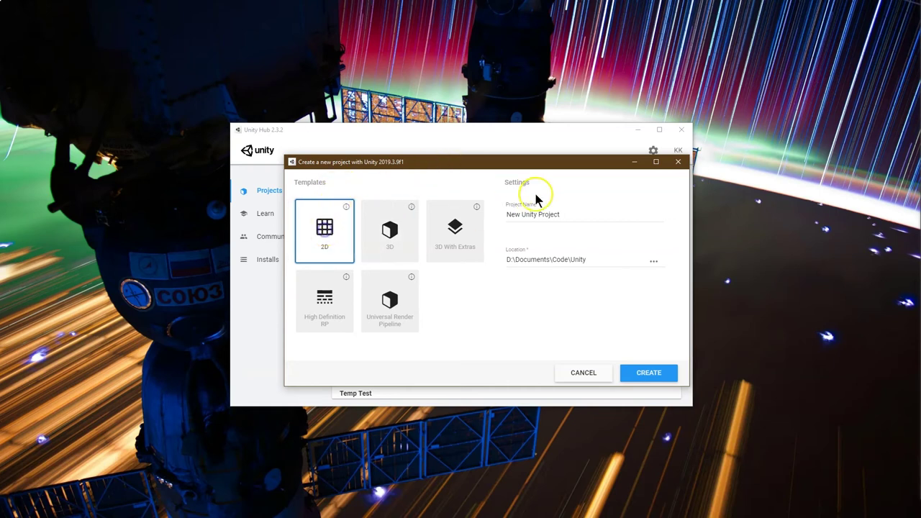
drag(559, 214, 482, 215)
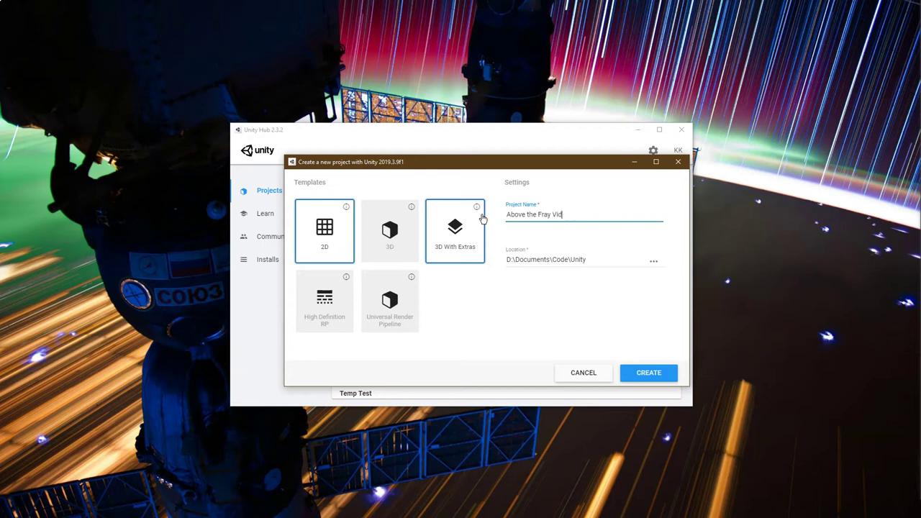
click(648, 372)
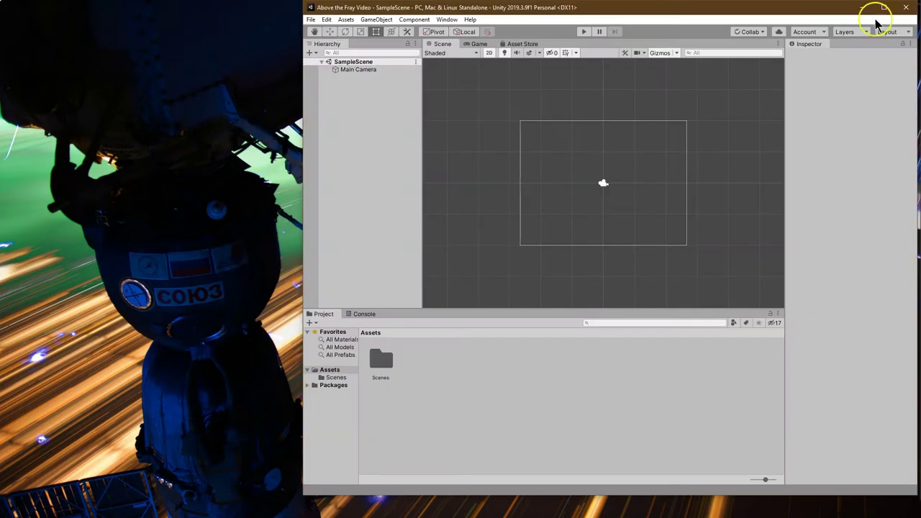
Maximize the editor, select Main Camera, and set the Game view aspect to 4:3, returning to Scene
click(882, 8)
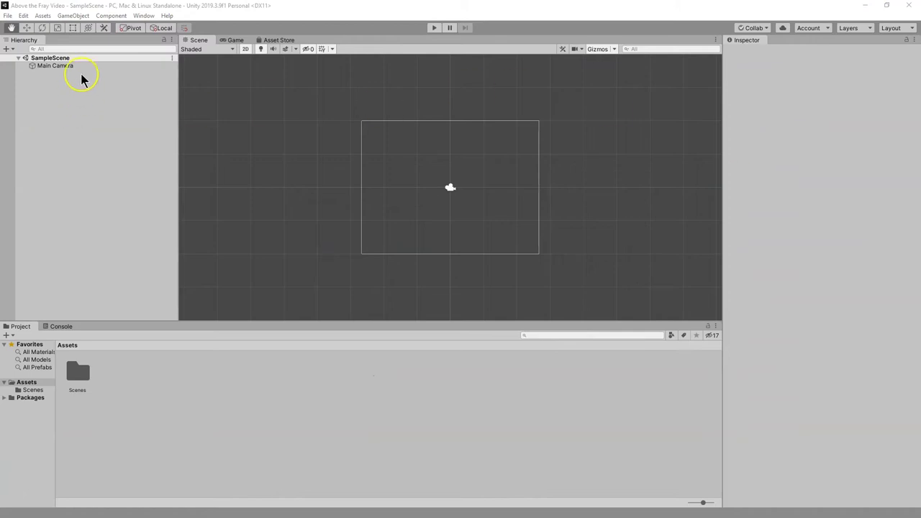
click(56, 67)
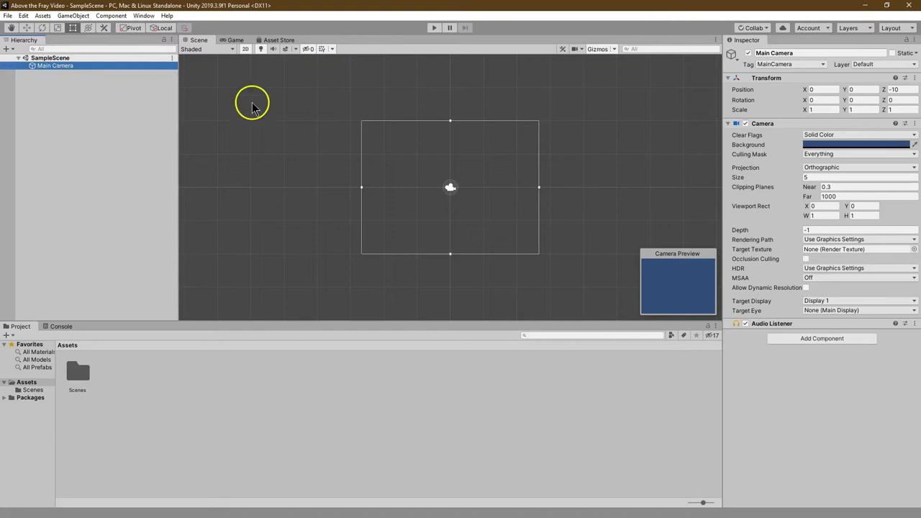
click(236, 40)
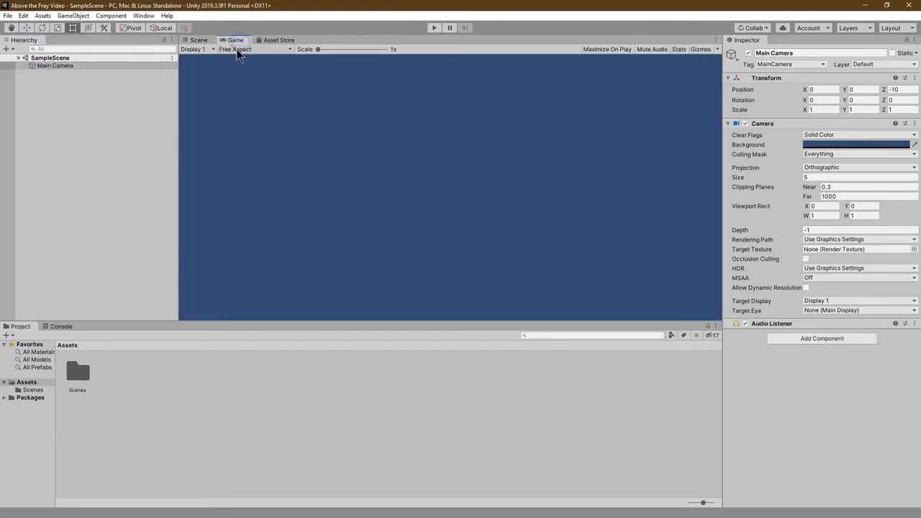
click(238, 50)
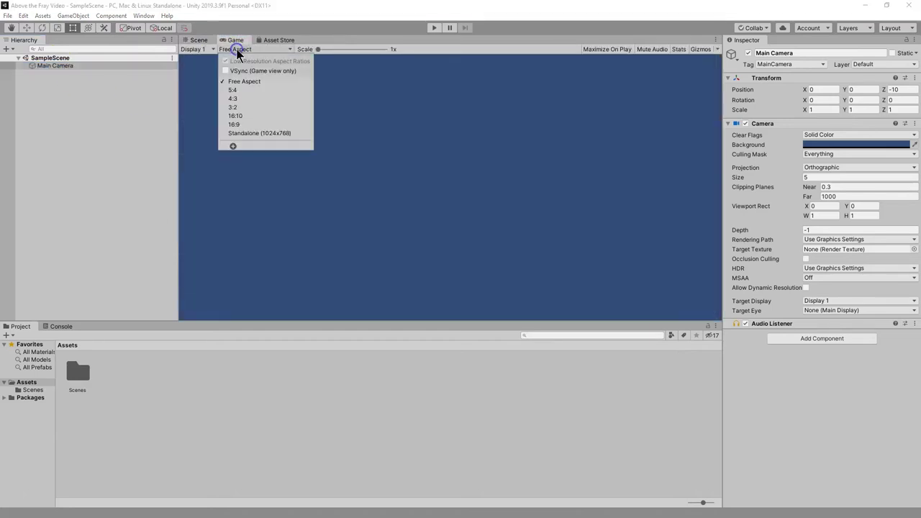
click(247, 98)
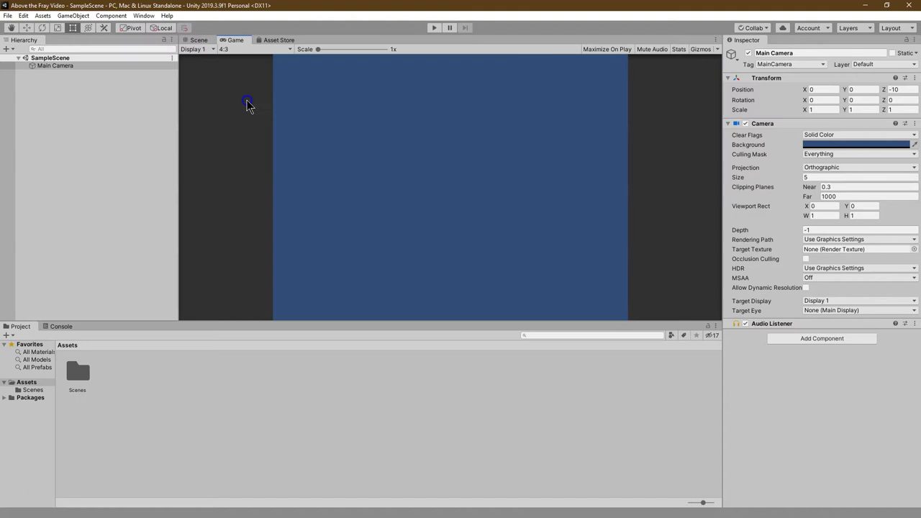
click(198, 40)
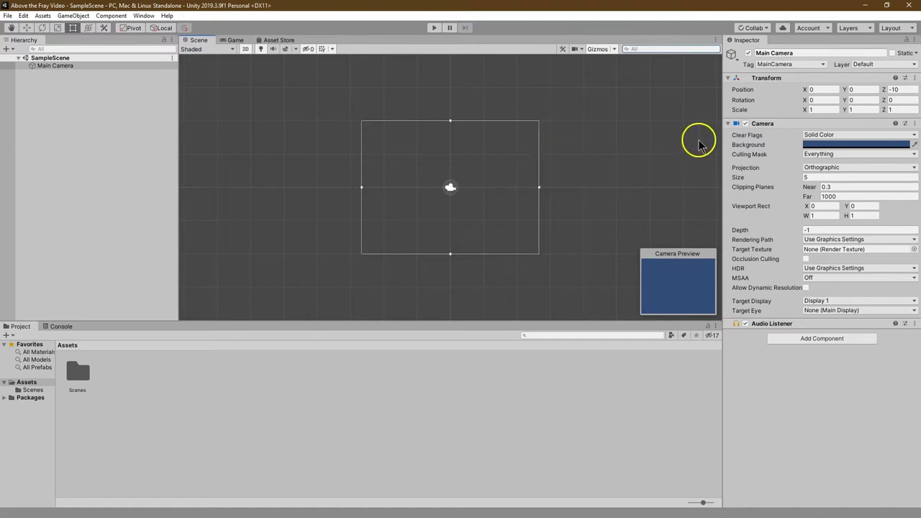
Drag the top-down-shooter folder from the Superpowers Assets Pack into the project's Assets
click(886, 8)
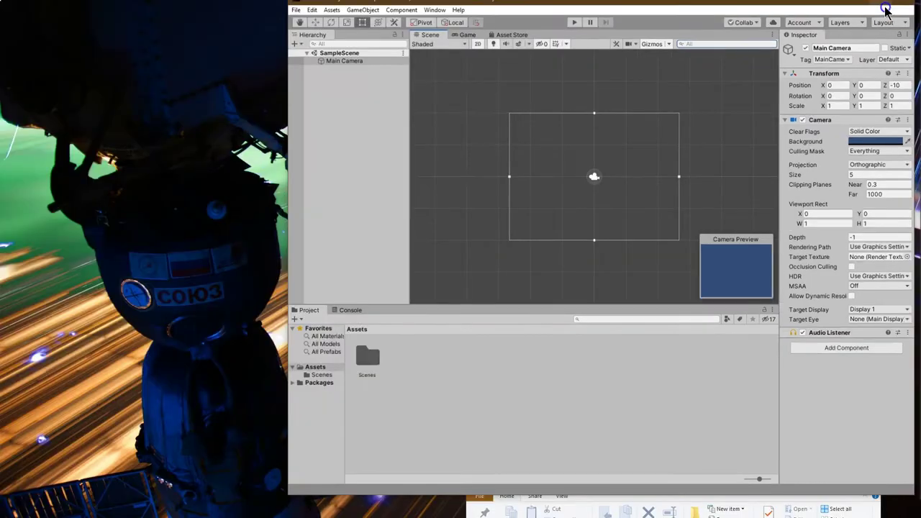
click(602, 180)
drag(620, 10, 353, 19)
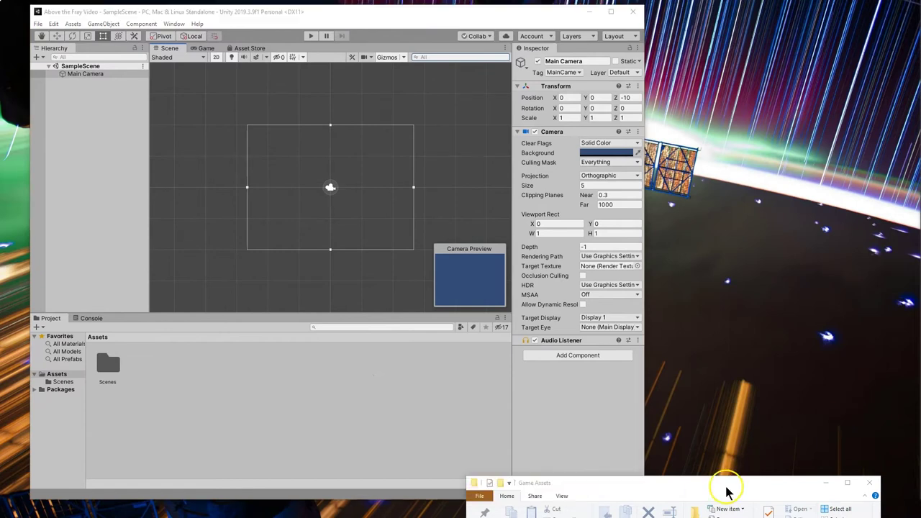
drag(723, 485, 791, 148)
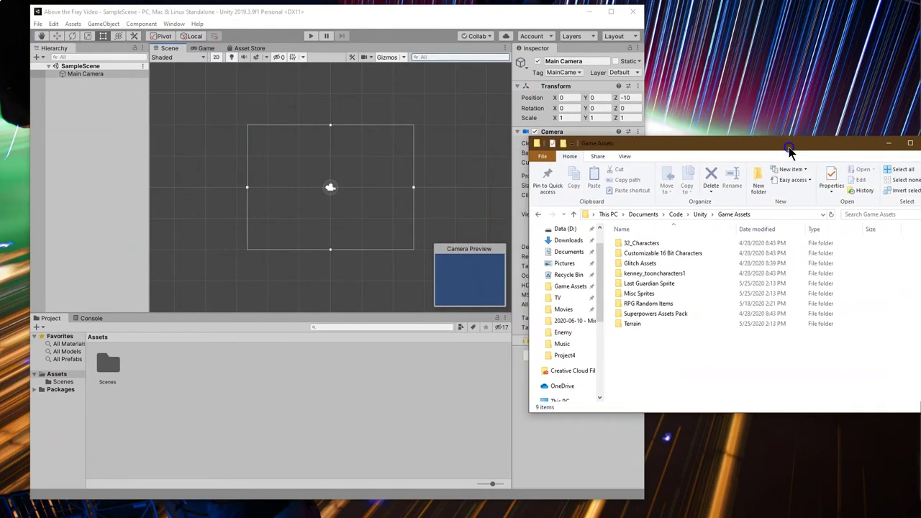
double_click(677, 319)
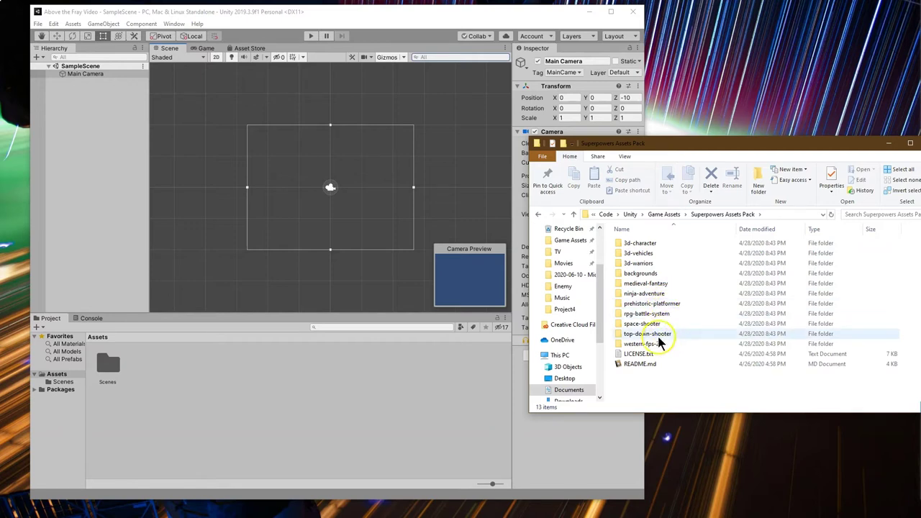
drag(649, 337, 333, 389)
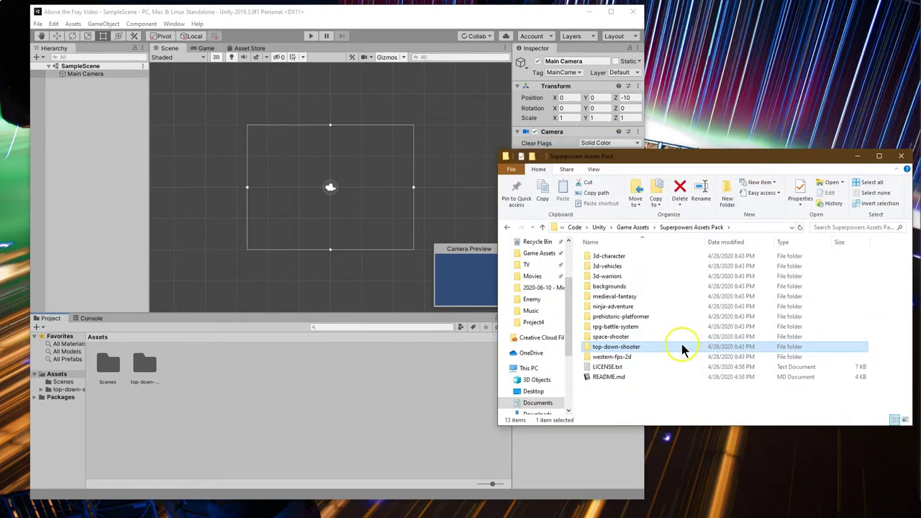
Copy the Fonts folder from Game Assets into Assets and close Explorer
click(675, 236)
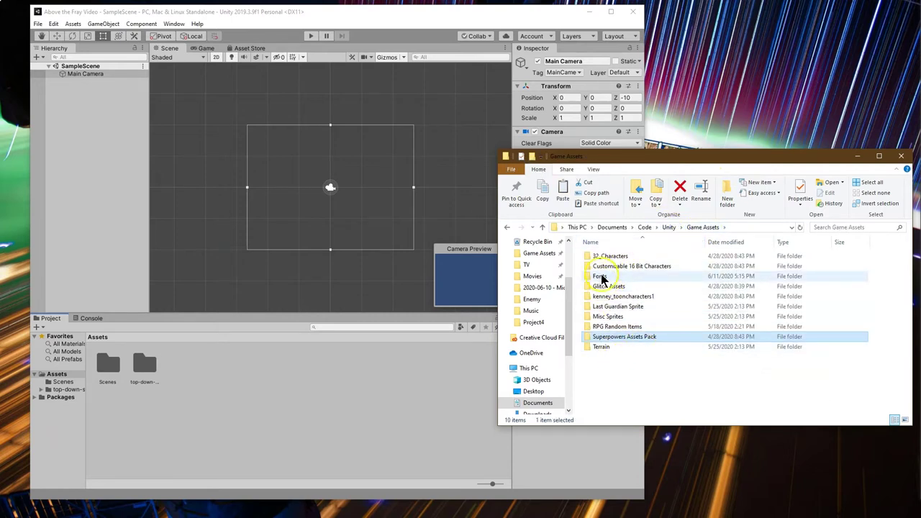
drag(601, 278, 272, 385)
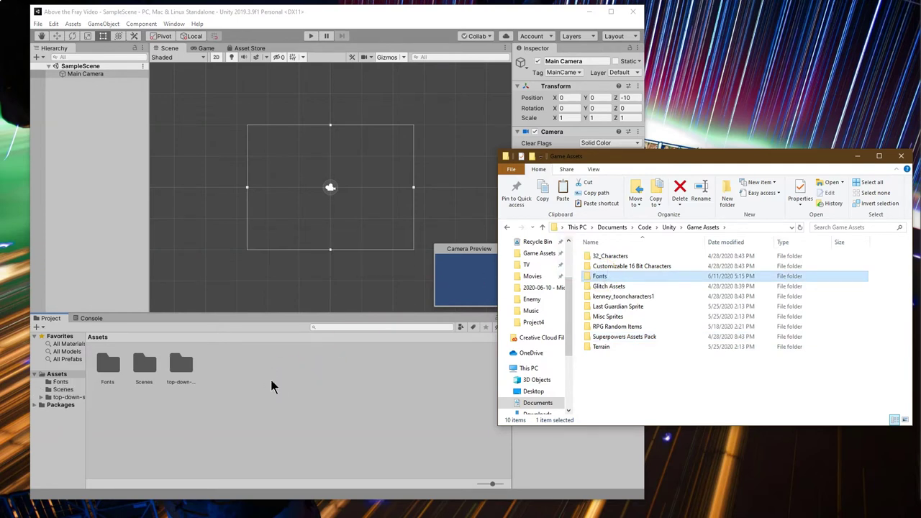
click(901, 156)
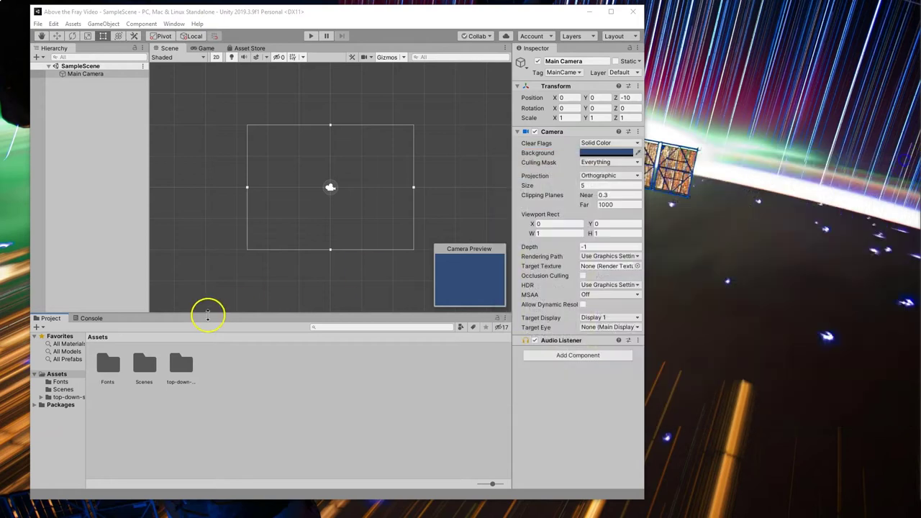
Maximize the editor and rename the top-down-shooter folder to 'Sprites'
click(611, 11)
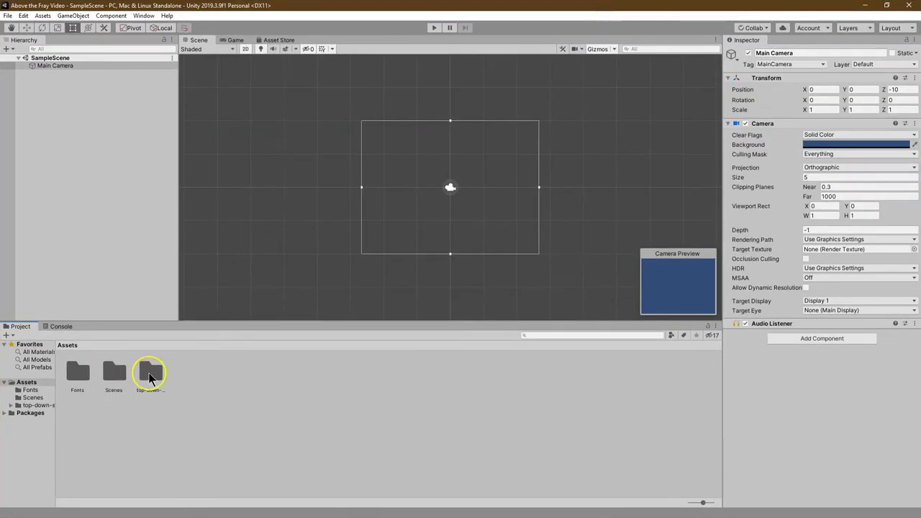
right_click(149, 372)
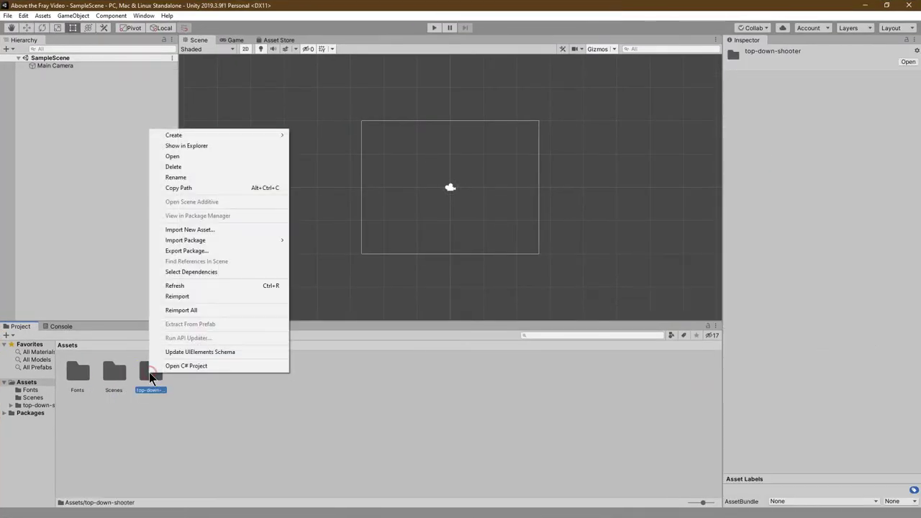
click(196, 177)
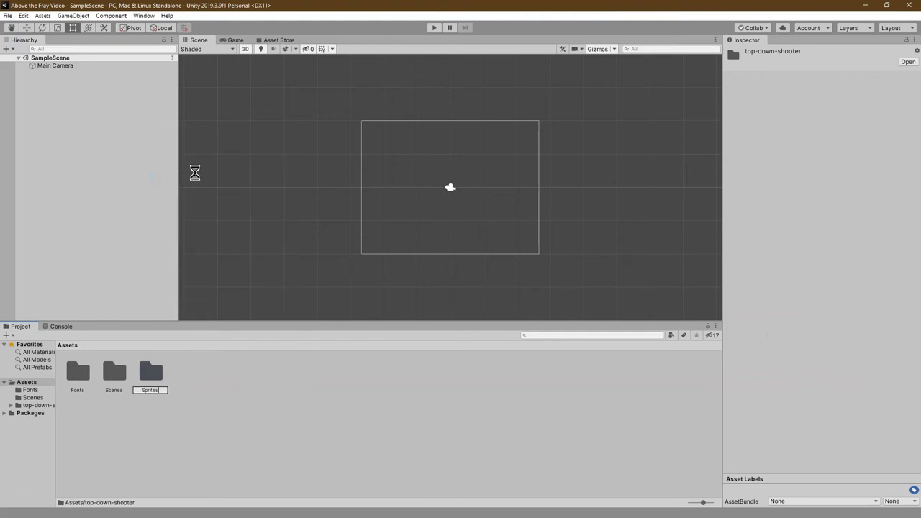
text(Sprites)
key(Return)
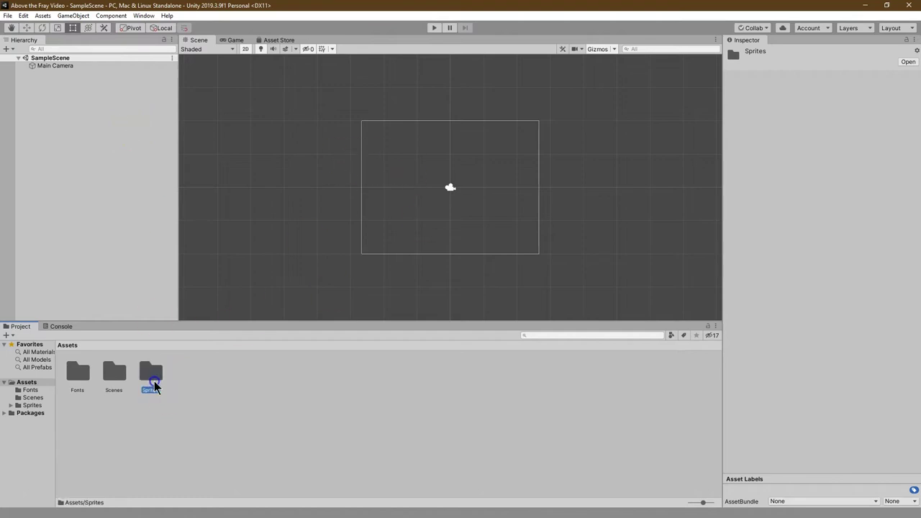
Set the Sprites/background tileset to Multiple sprite mode at 16 pixels per unit
double_click(152, 382)
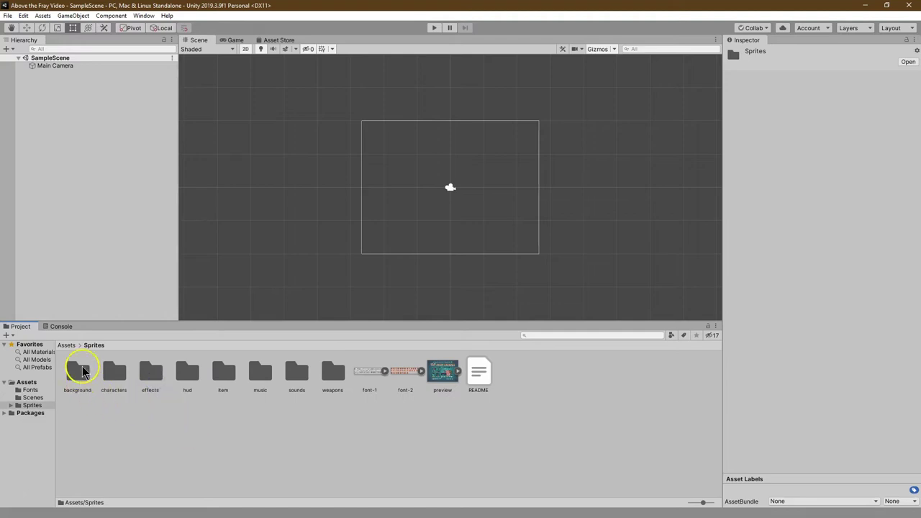
click(82, 371)
double_click(82, 371)
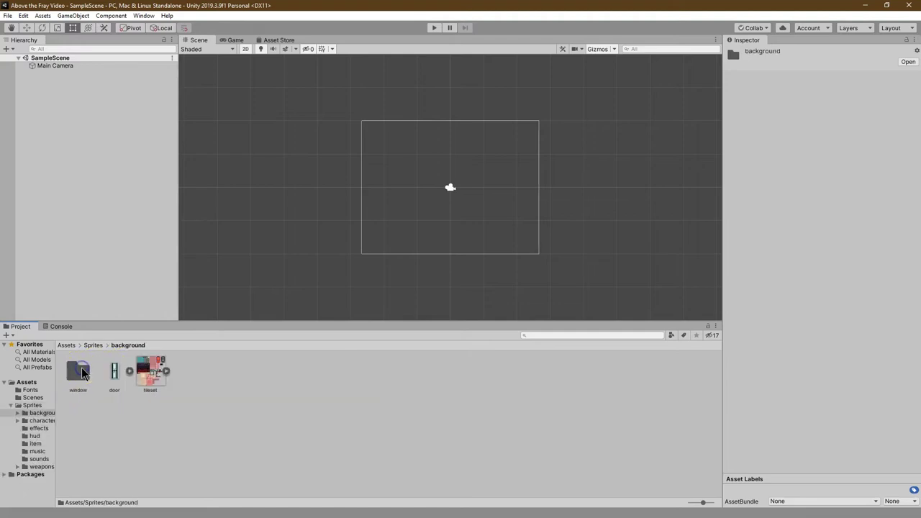
click(158, 381)
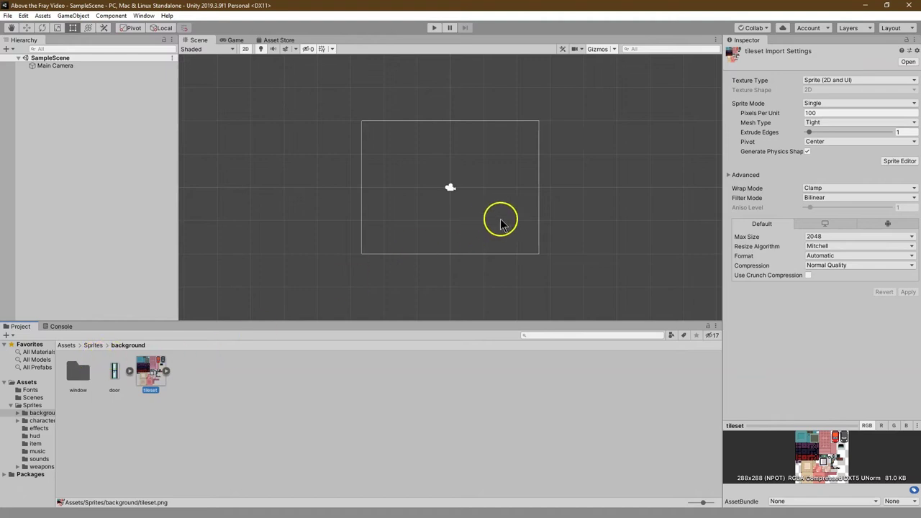
click(818, 113)
click(828, 104)
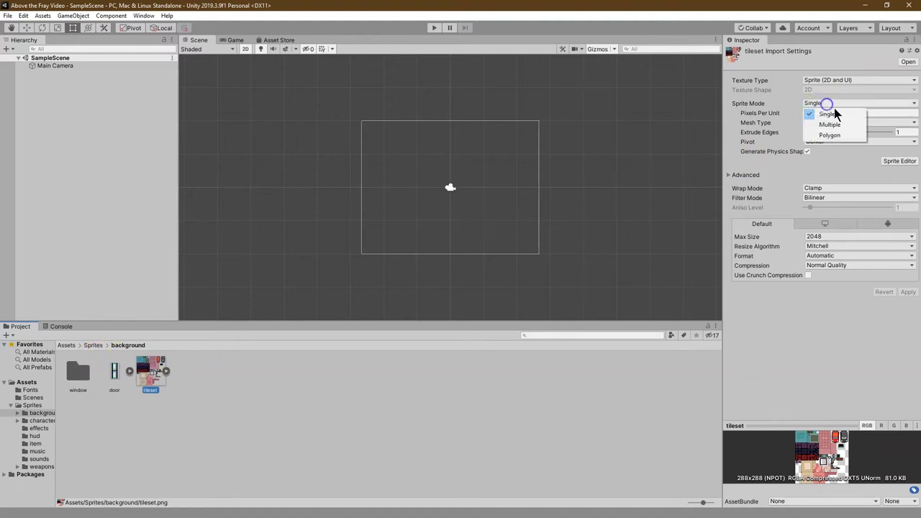
click(829, 125)
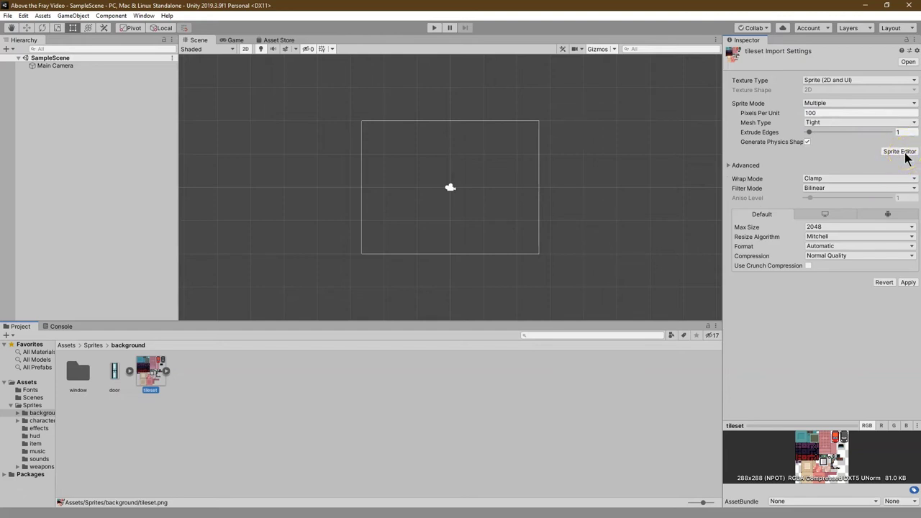
click(832, 113)
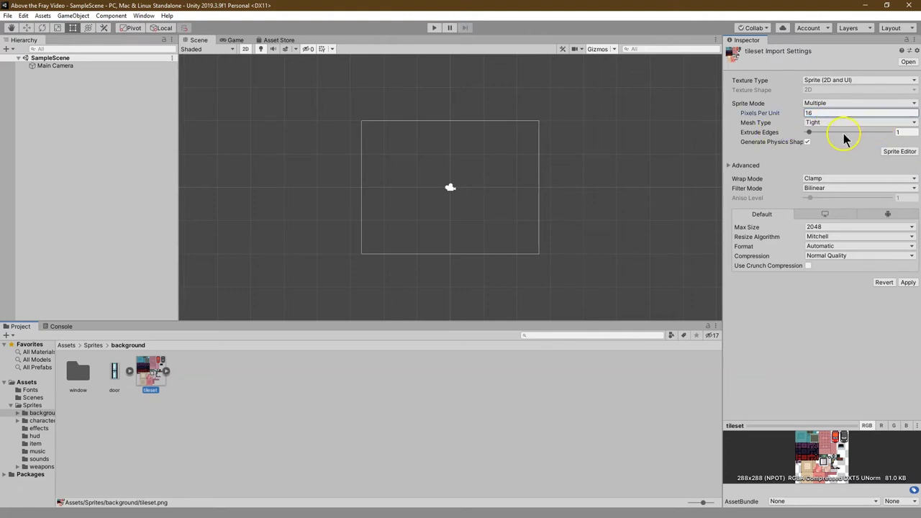
click(898, 154)
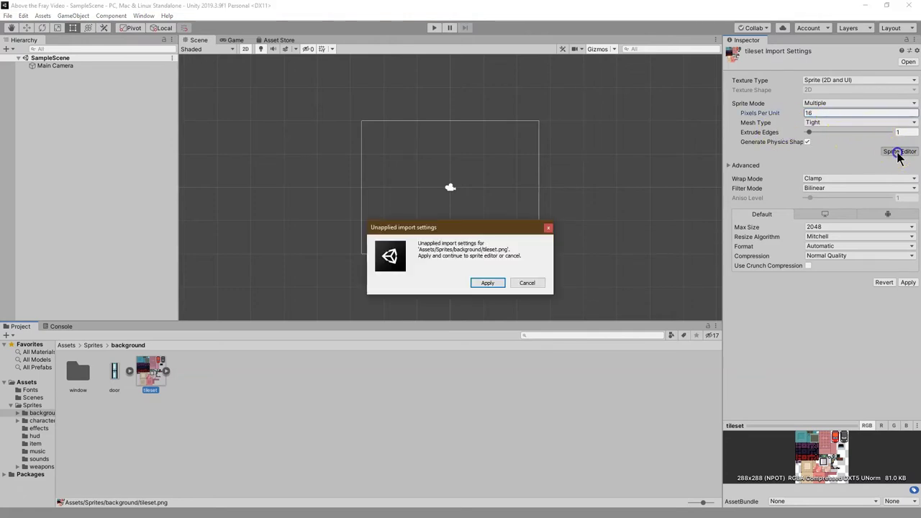
Apply the import settings, slice the tileset by 16×16 cell size, apply, and close the Sprite Editor
click(487, 283)
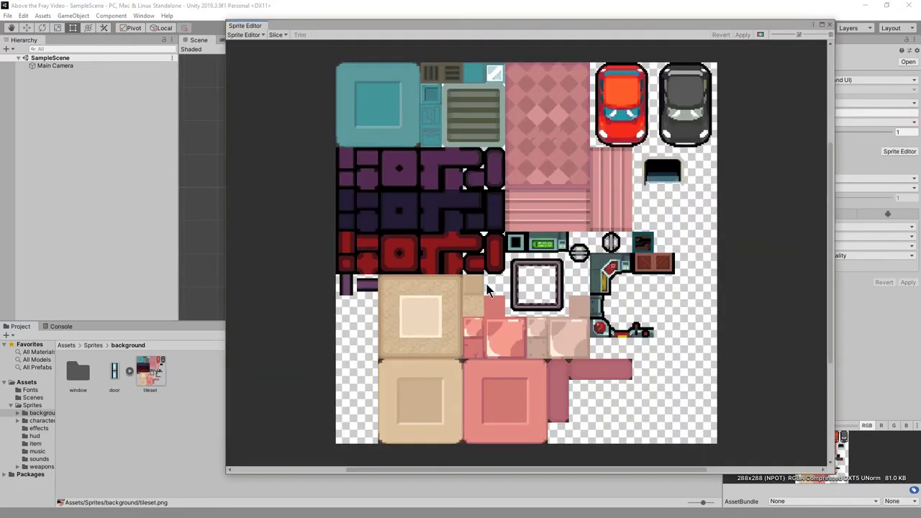
click(275, 34)
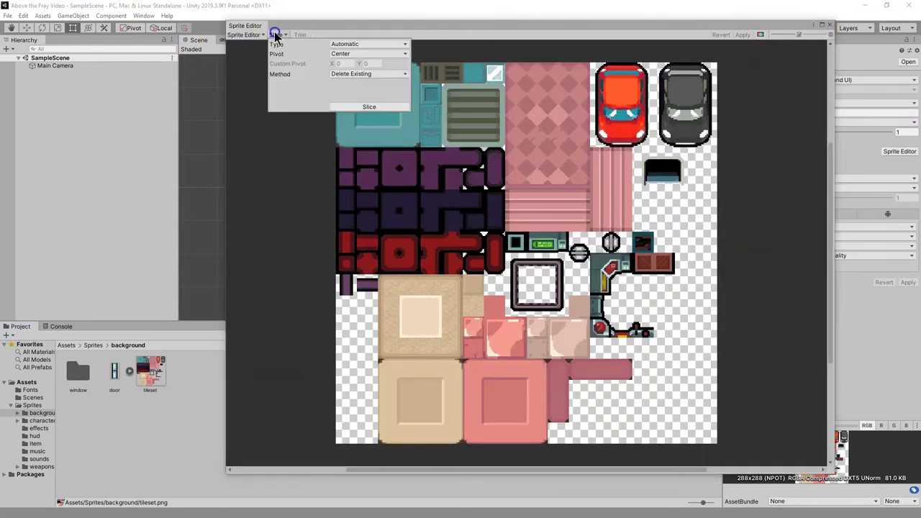
click(341, 44)
click(367, 65)
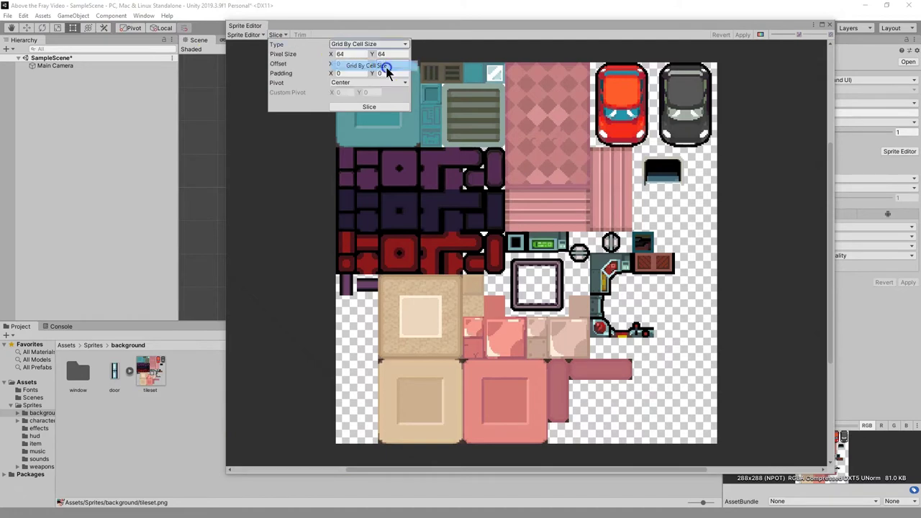
click(357, 54)
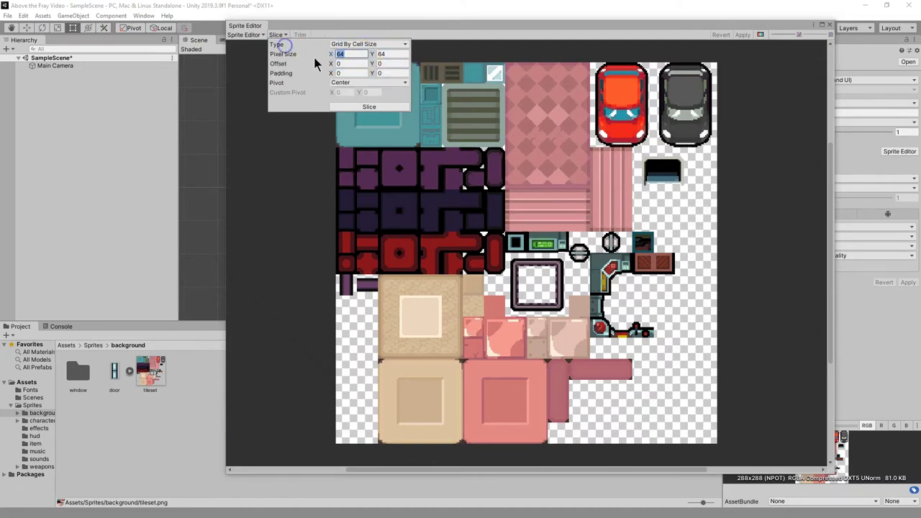
click(375, 108)
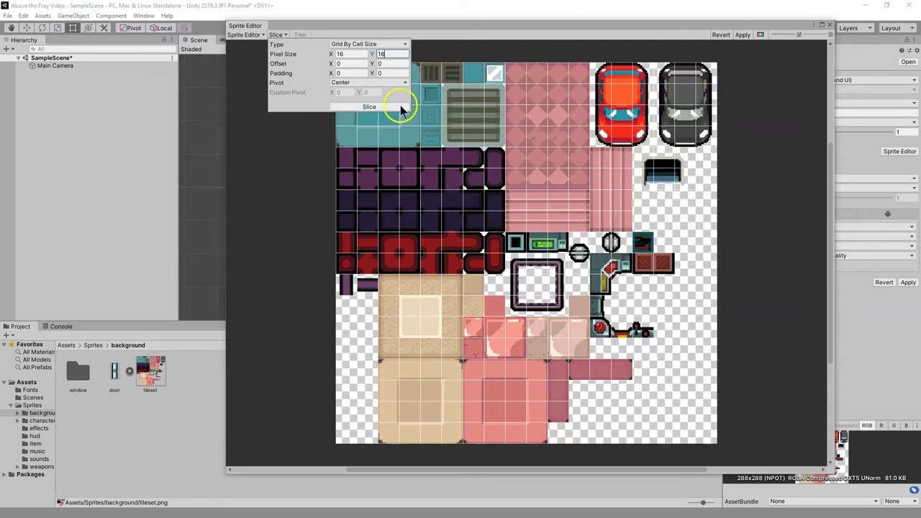
click(741, 35)
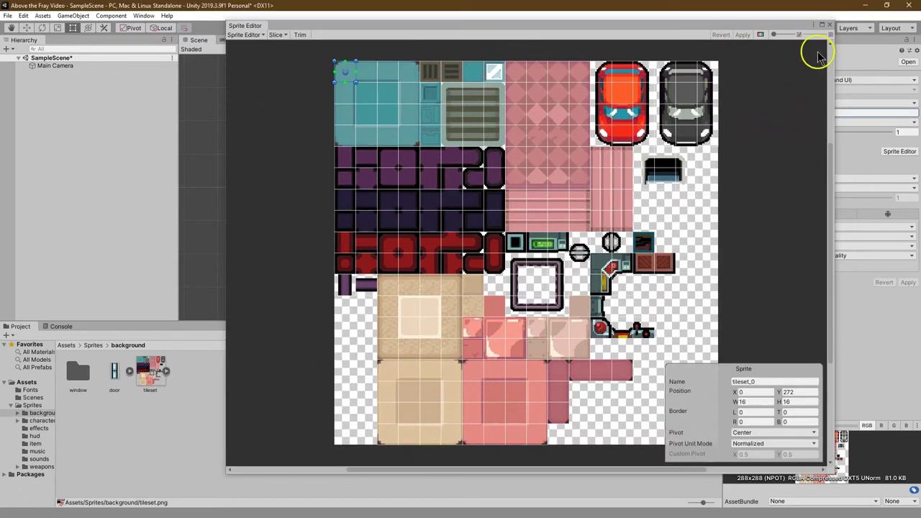
click(829, 27)
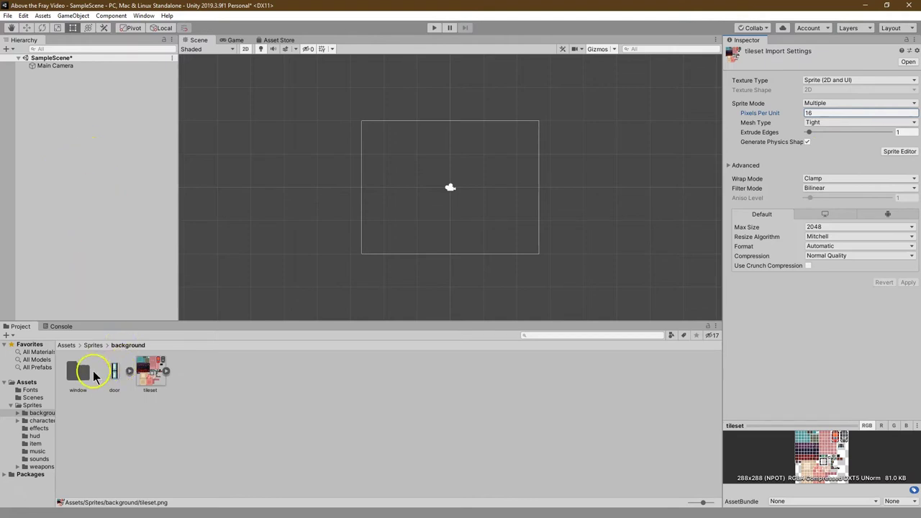
Create a folder named 'Tilesets' at the top of Assets
click(29, 382)
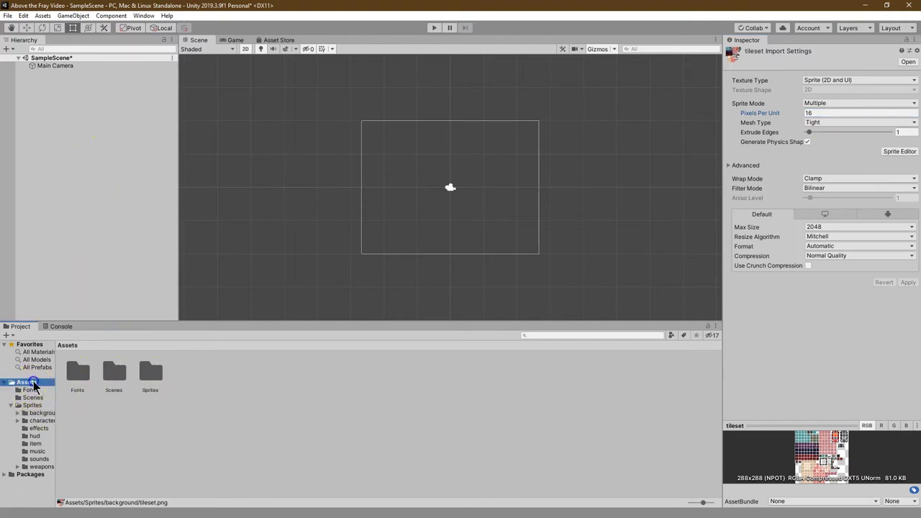
right_click(261, 386)
mouse_move(317, 149)
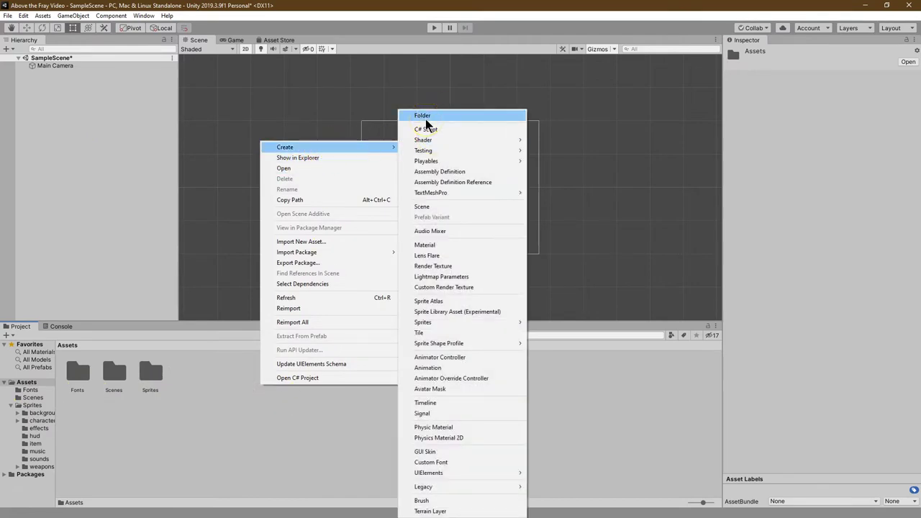
click(425, 116)
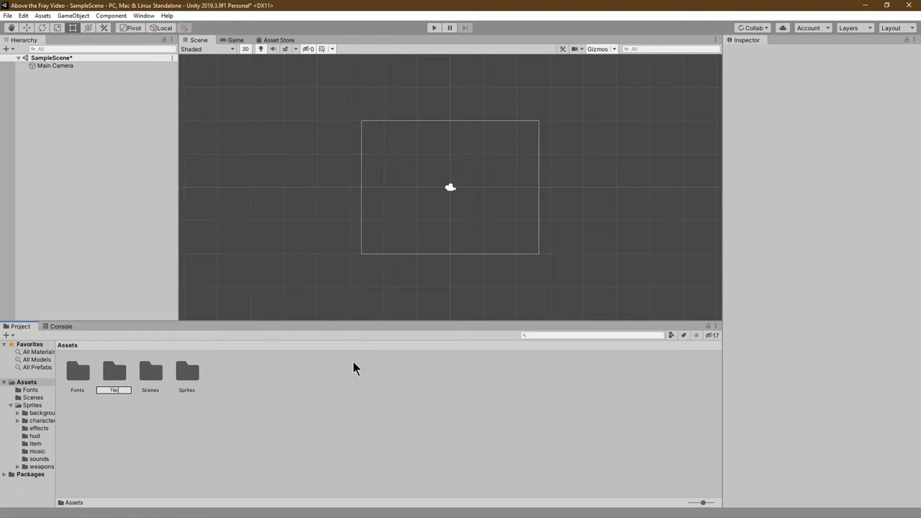
key(Return)
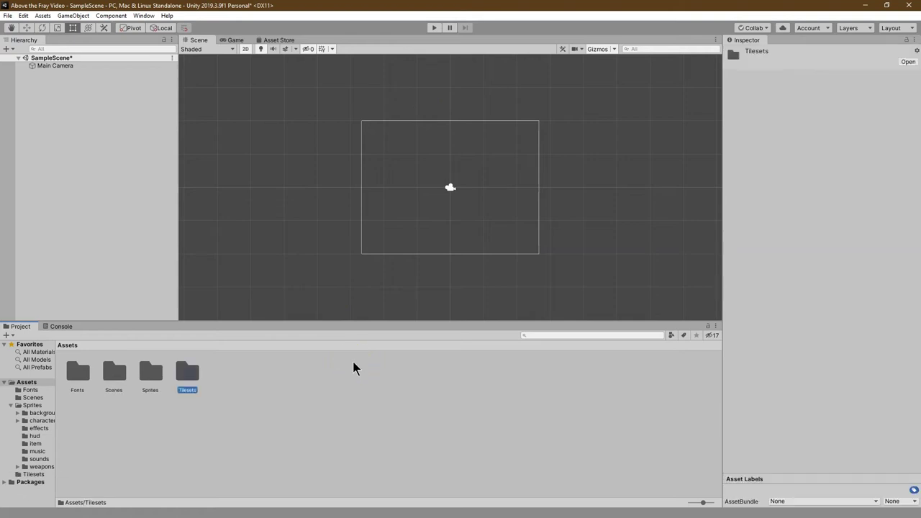
Inside Tilesets, create a subfolder named 'Ground'
double_click(187, 375)
right_click(182, 382)
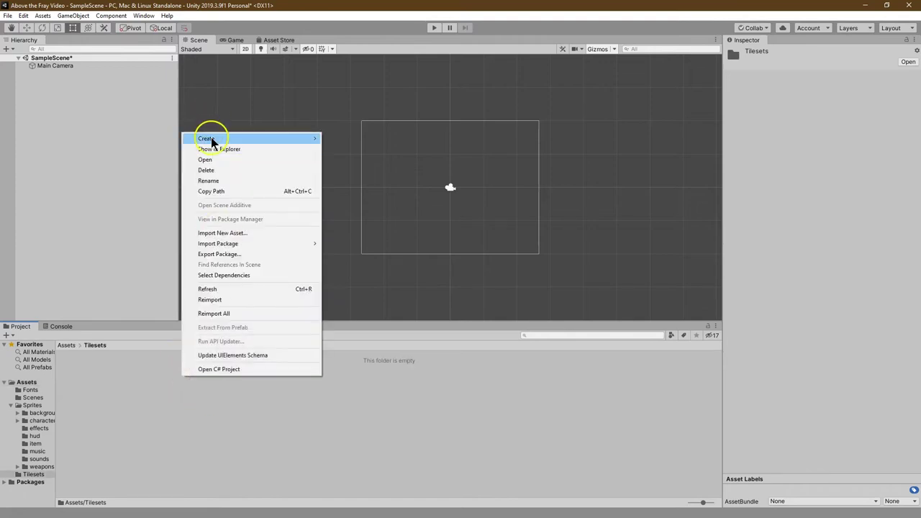
mouse_move(212, 139)
click(375, 118)
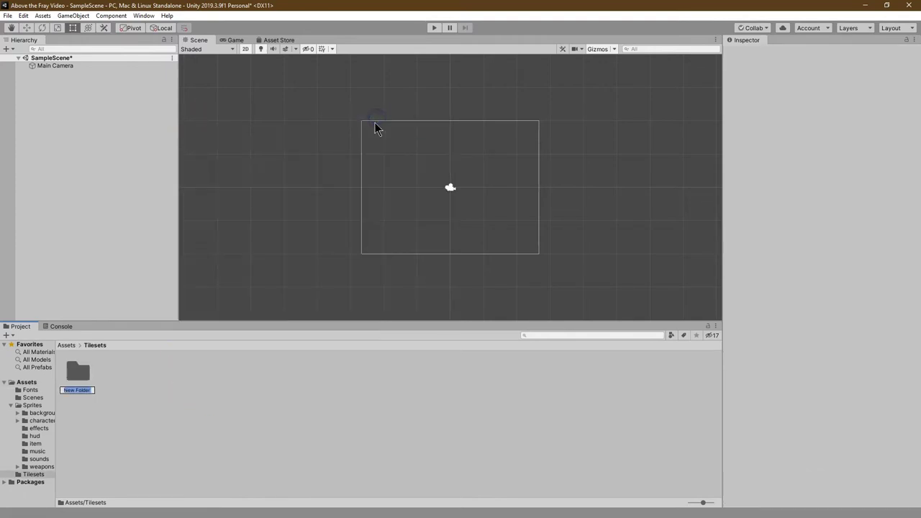
text(Ground)
key(Return)
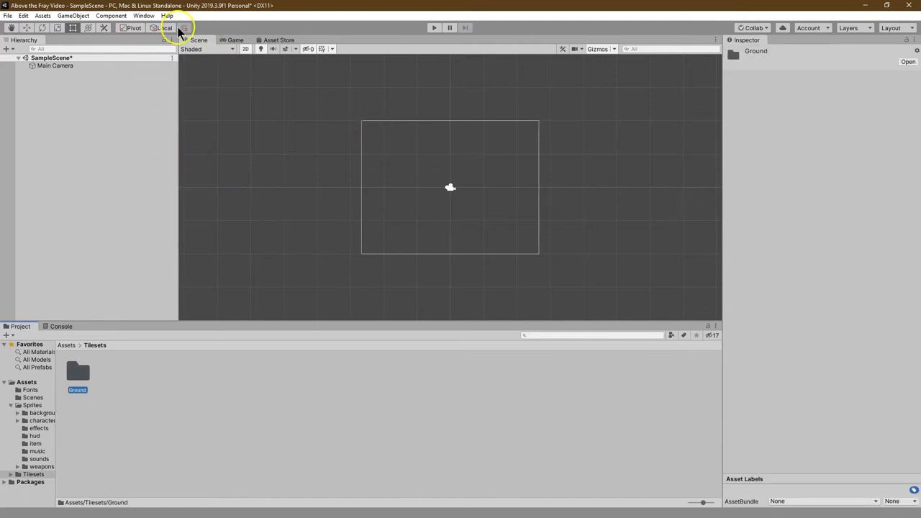
Open the Tile Palette from Window > 2D and dock it beside the Inspector
click(143, 15)
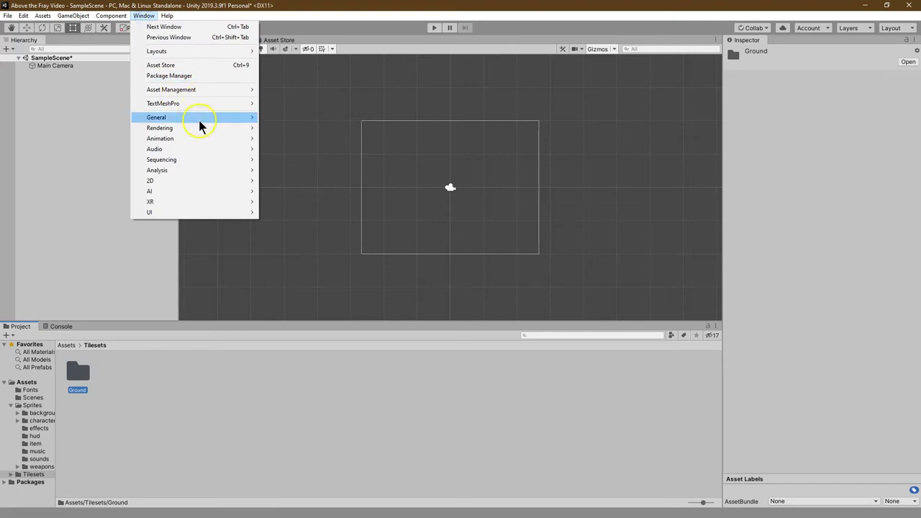
mouse_move(199, 182)
click(301, 203)
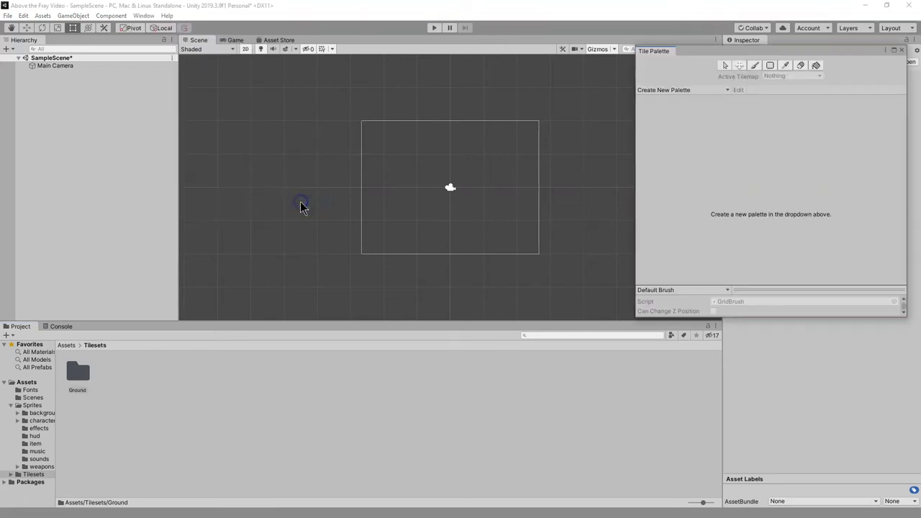
drag(646, 61, 790, 48)
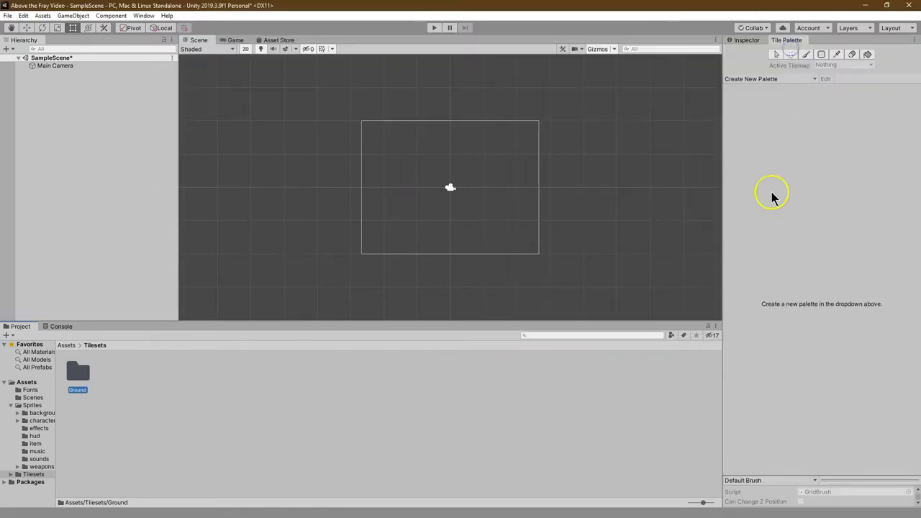
Create a new palette named 'GroundPalette' saved in the Tilesets/Ground folder
click(749, 81)
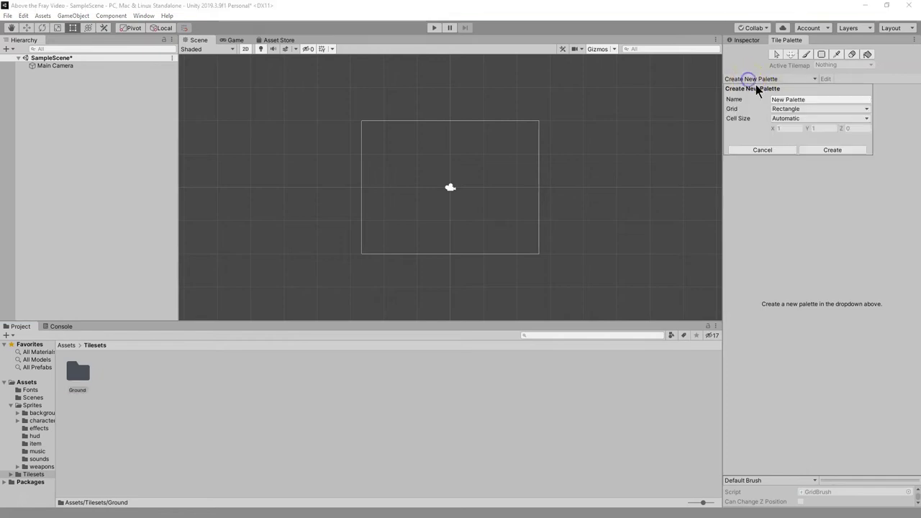
drag(809, 99, 746, 101)
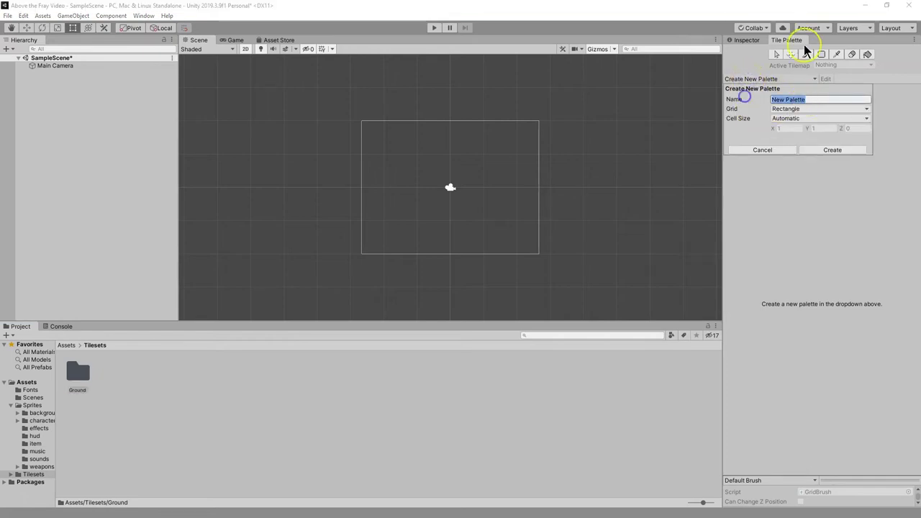
text(Gro)
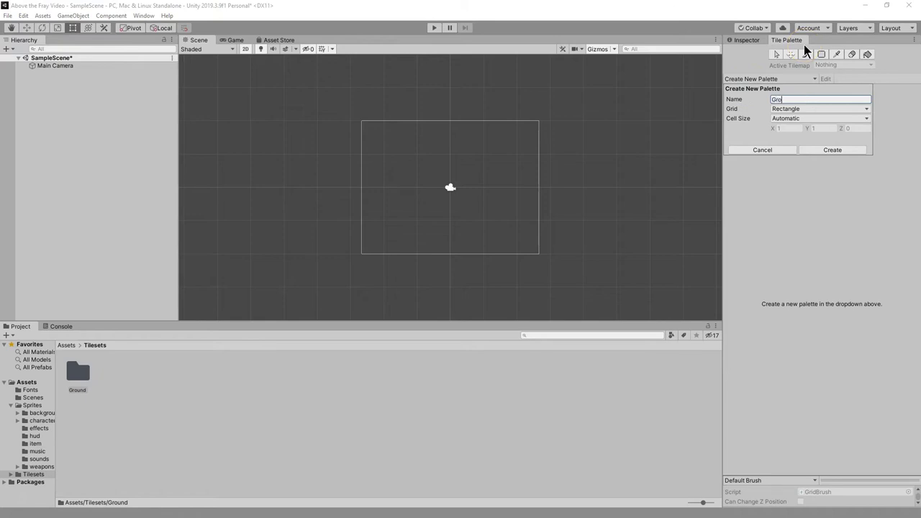
text(undPalette)
click(813, 149)
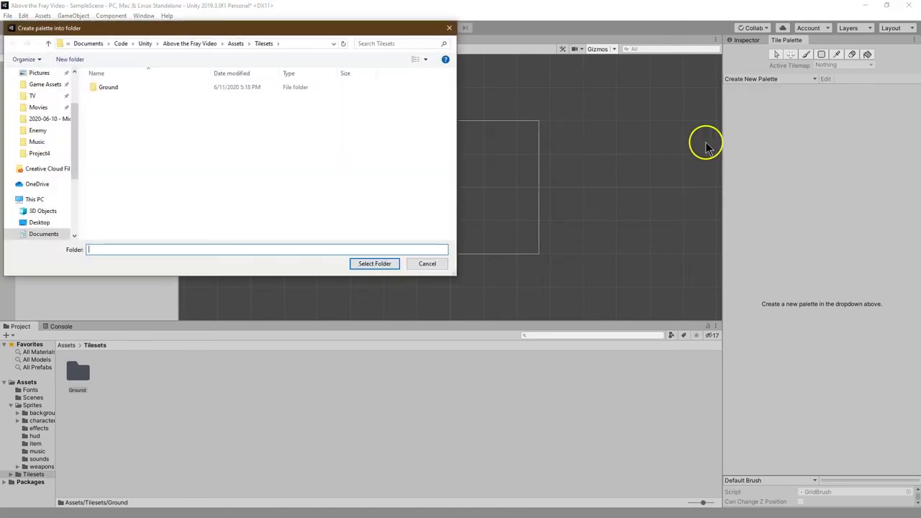
click(134, 90)
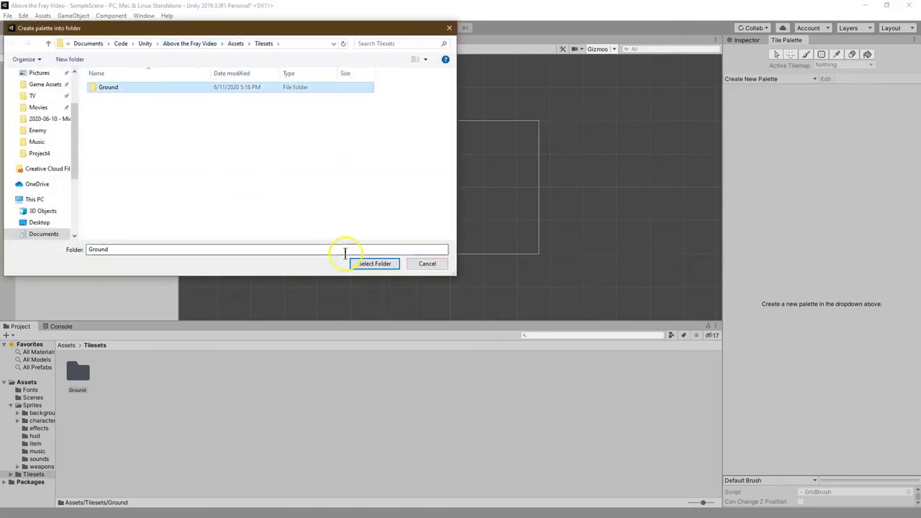
click(367, 265)
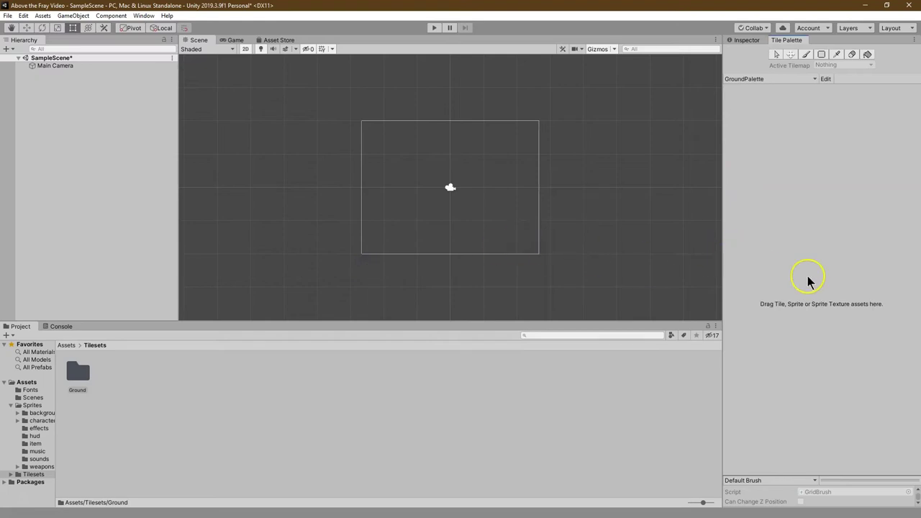
Drag the background tileset onto GroundPalette and generate its tiles into Assets/Tilesets/Ground
click(33, 406)
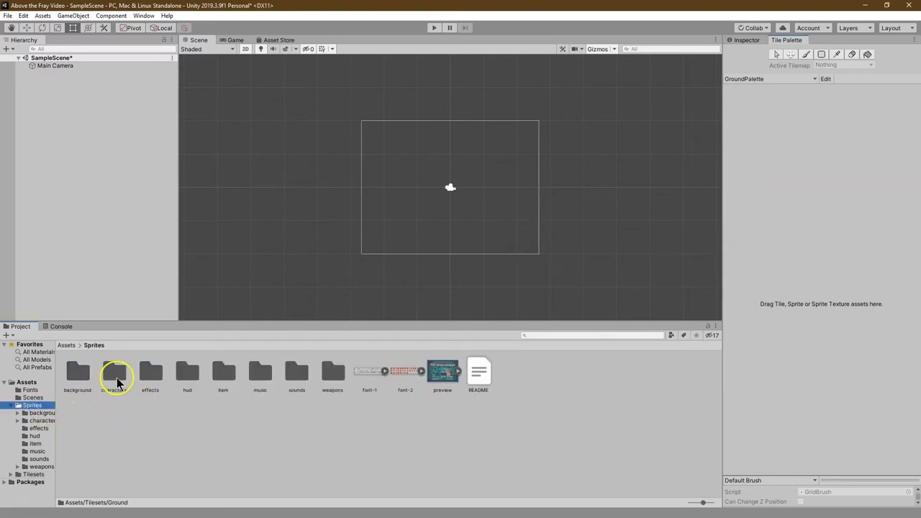
double_click(78, 371)
drag(150, 372, 804, 271)
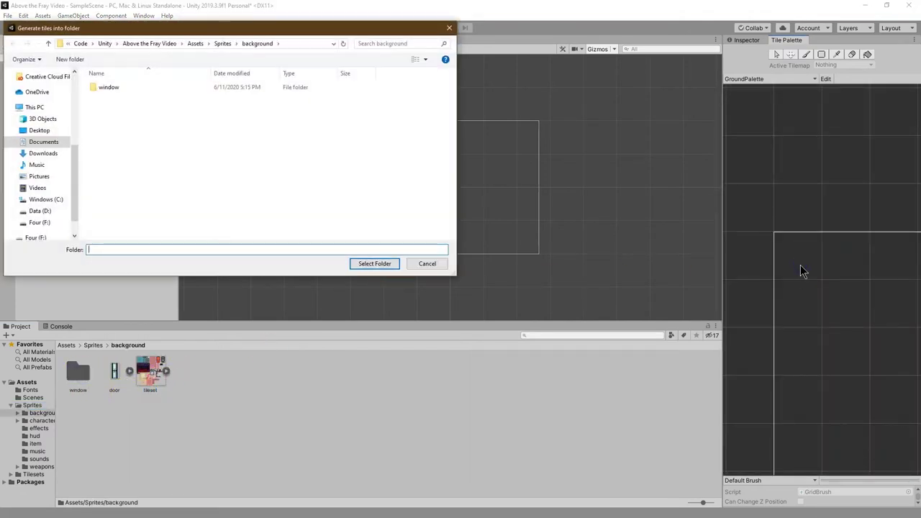
click(166, 45)
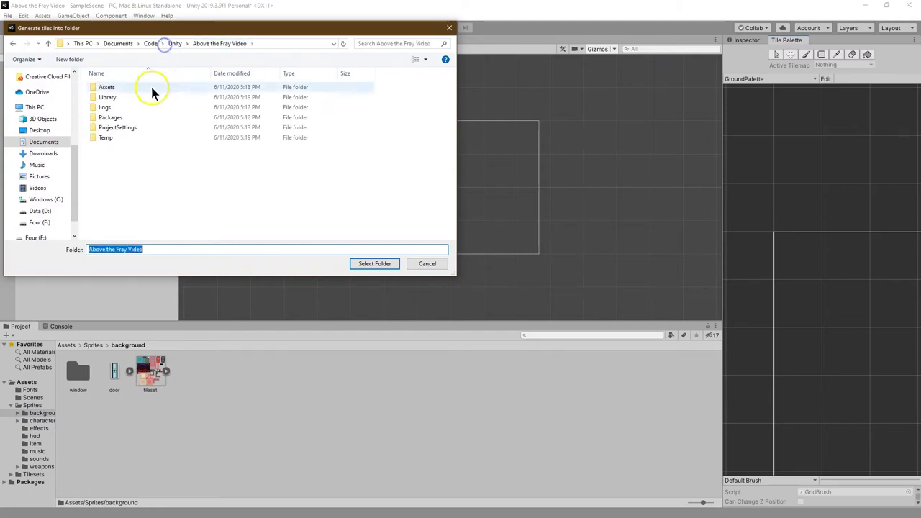
double_click(108, 90)
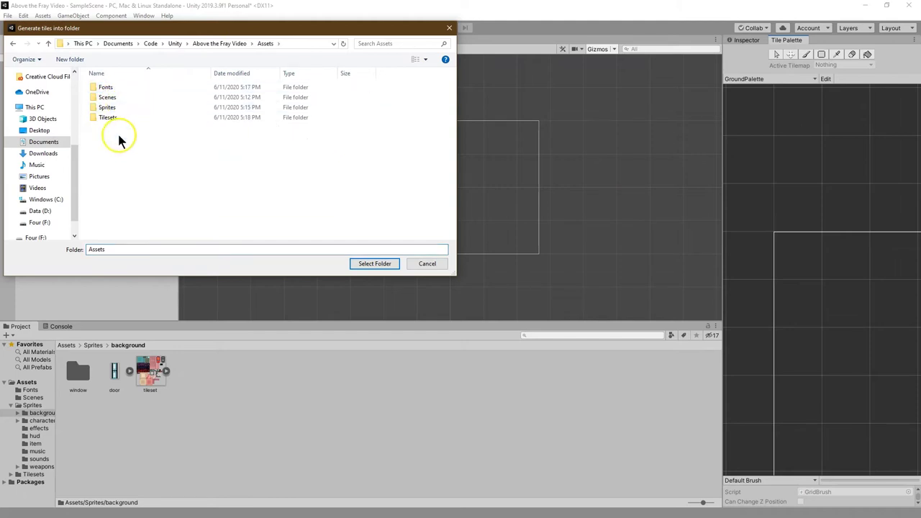
double_click(108, 117)
double_click(107, 87)
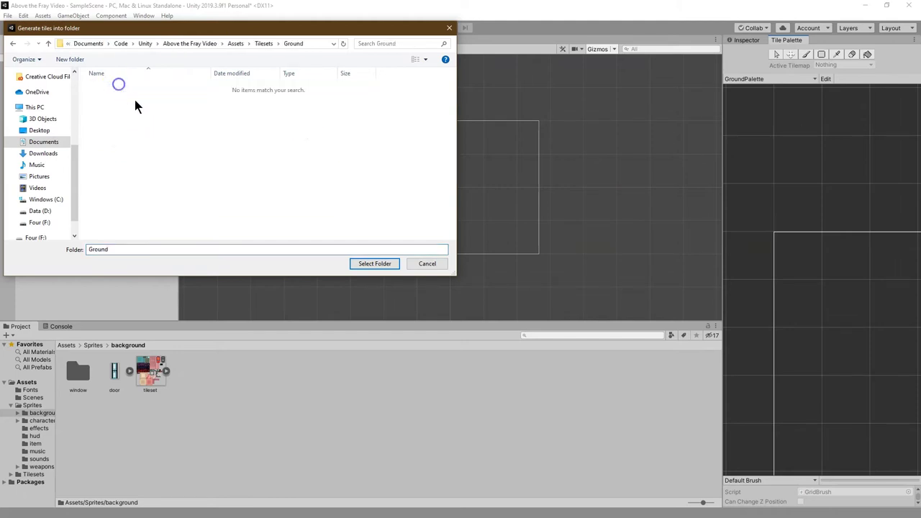
click(379, 264)
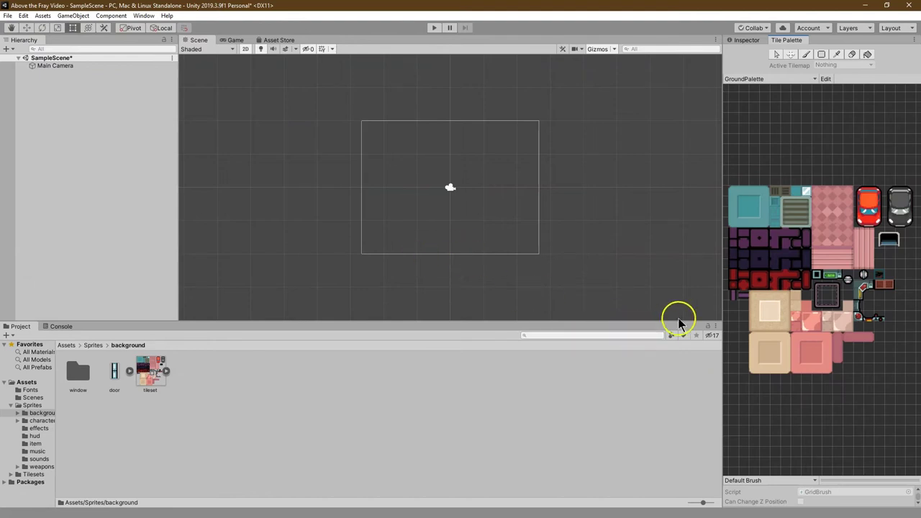
Add a 2D Object > Tilemap to the scene and select the Tilemap under Grid
right_click(82, 105)
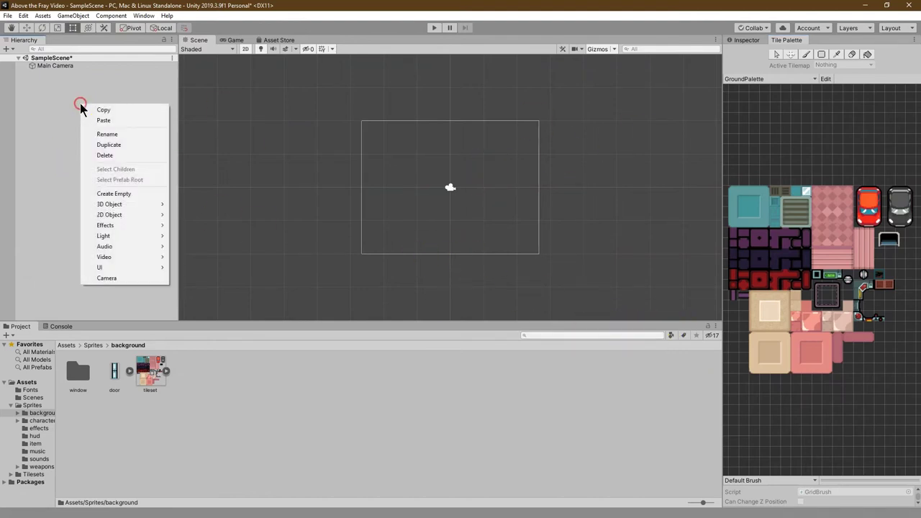
mouse_move(147, 267)
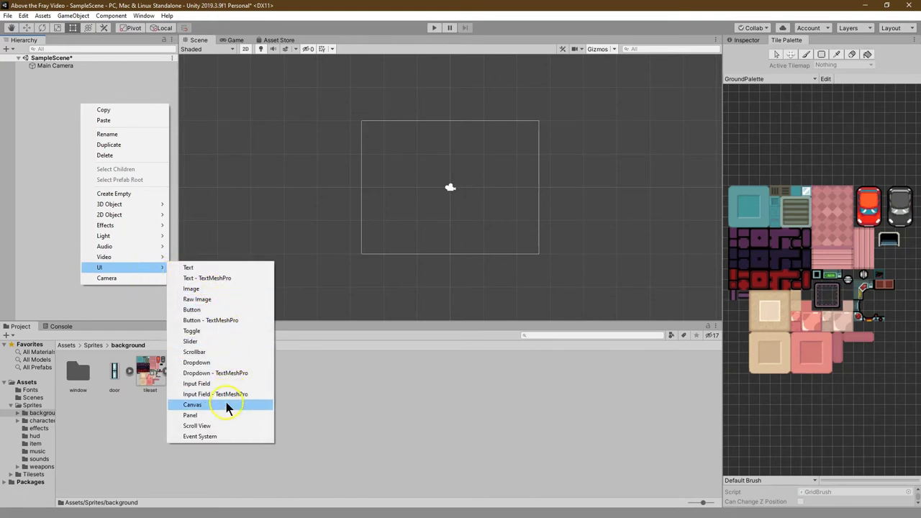
mouse_move(119, 225)
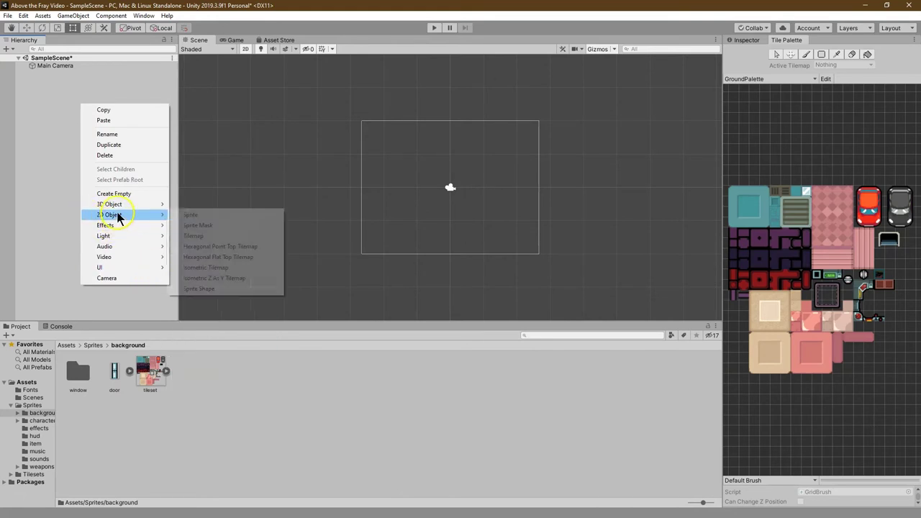
click(229, 237)
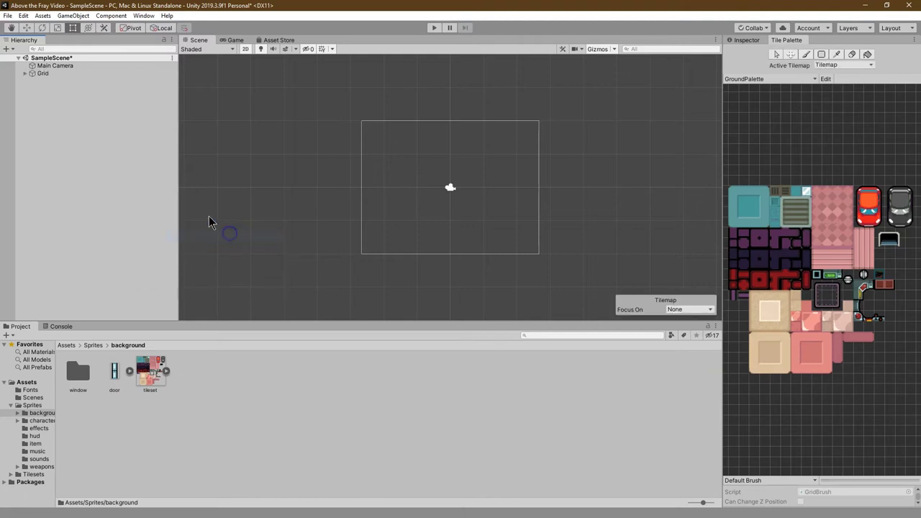
click(24, 74)
click(55, 79)
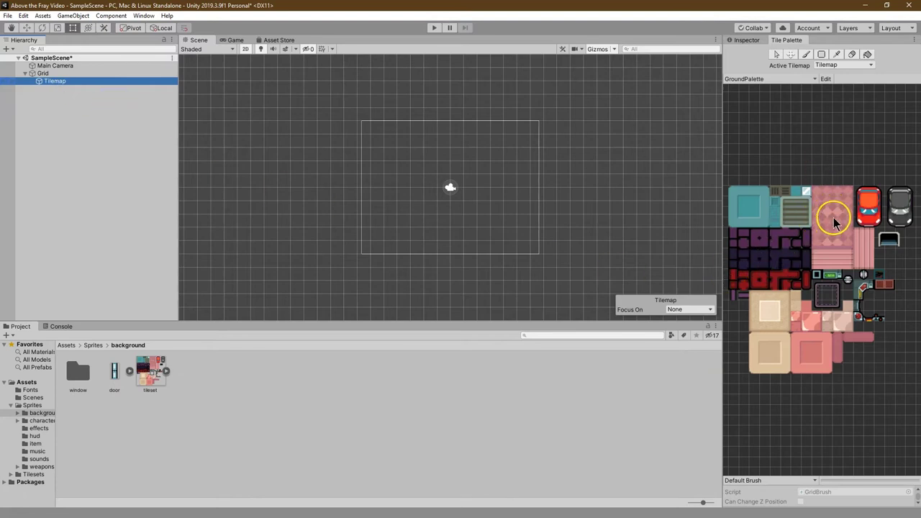
Take the pink checker tile block as the brush and paint a two-tile-wide column down the frame's left side
scroll(831, 213, up, 3)
click(813, 191)
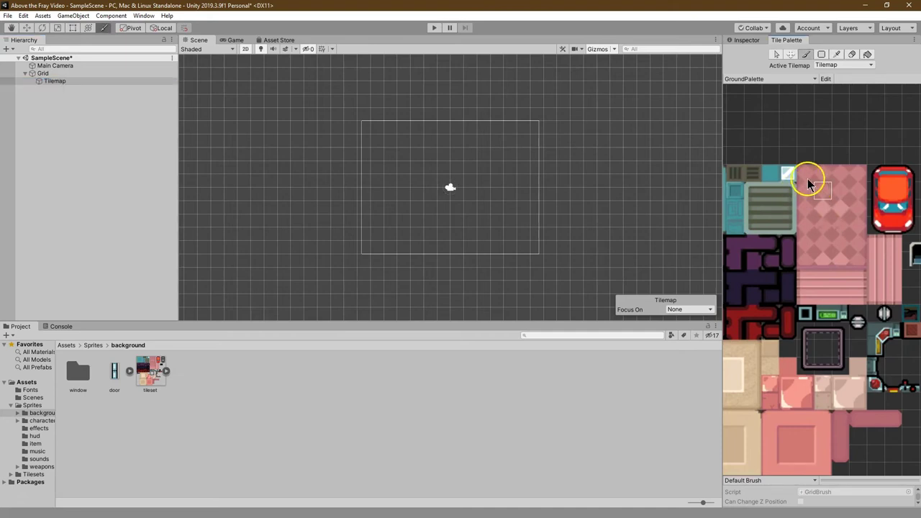
click(807, 187)
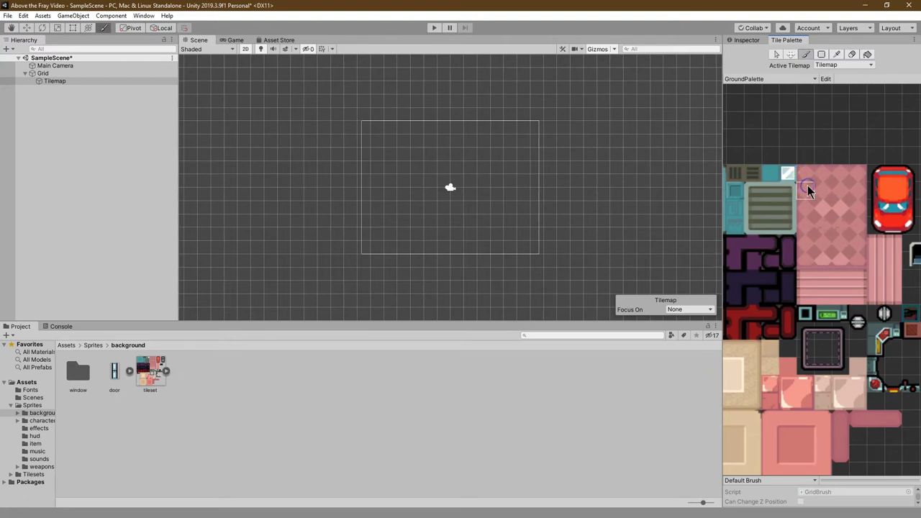
drag(808, 190, 817, 225)
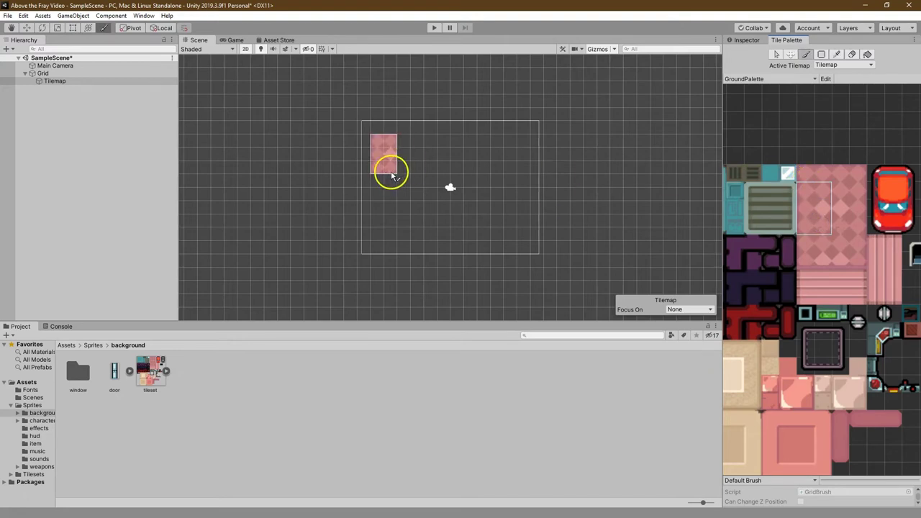
scroll(386, 178, up, 3)
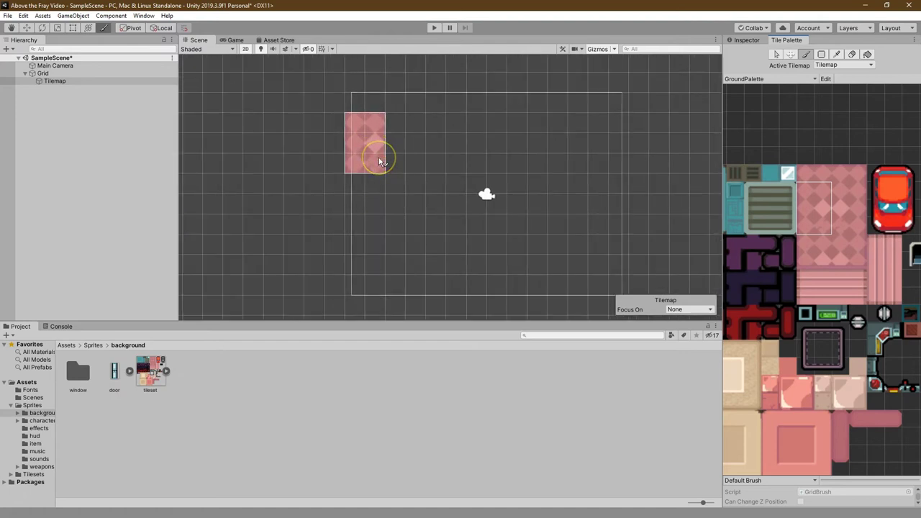
mouse_move(380, 159)
mouse_down()
mouse_move(366, 199)
mouse_move(370, 288)
mouse_up()
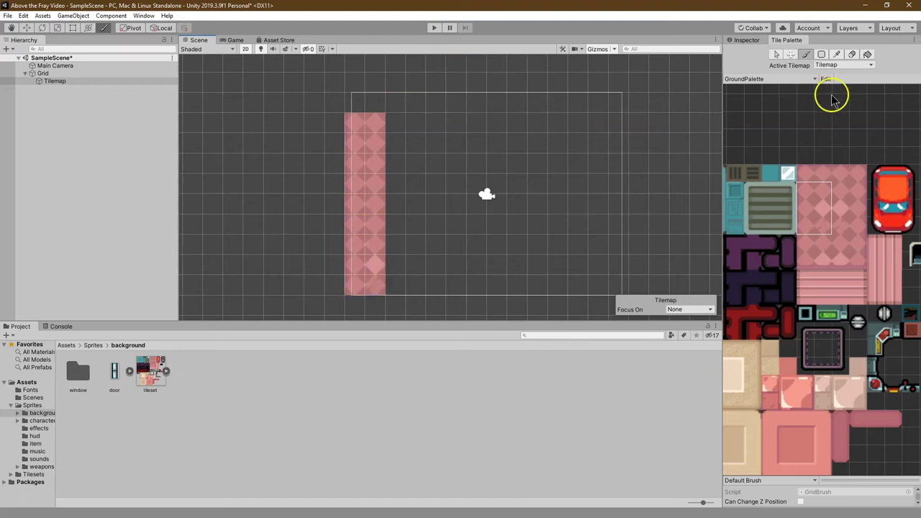
Box Fill pink checker tiles up the column and across the rest of the camera frame
click(823, 56)
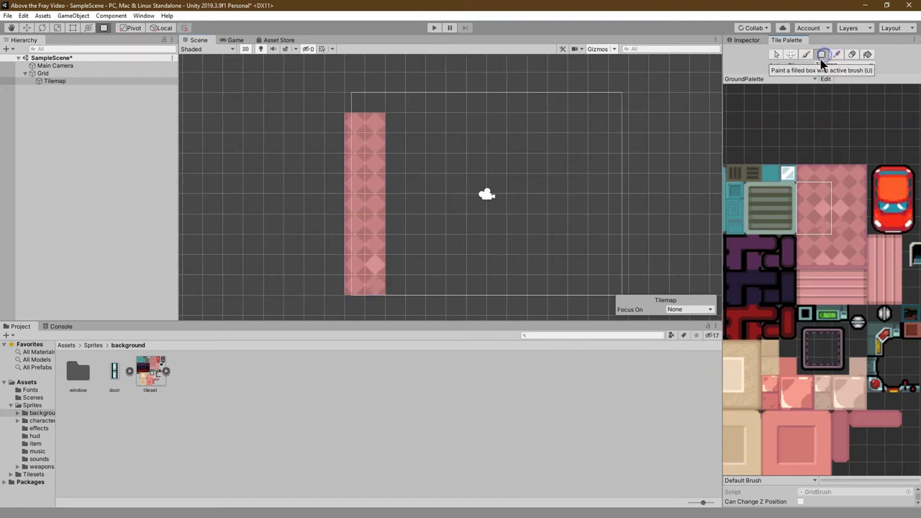
drag(353, 109, 382, 287)
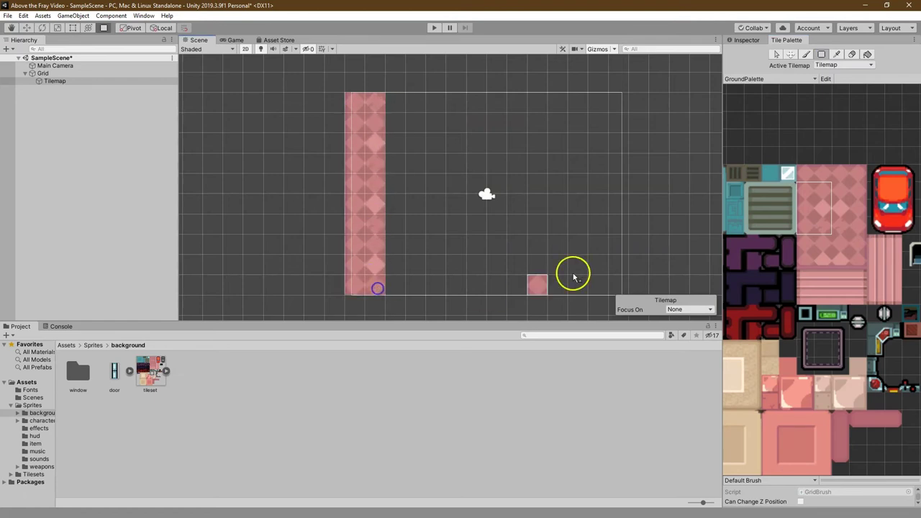
drag(822, 191, 829, 220)
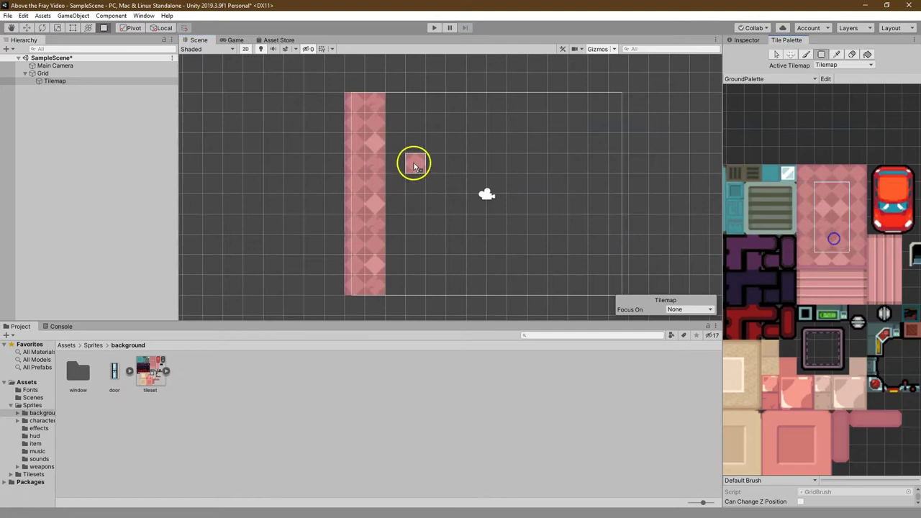
click(400, 103)
drag(425, 151, 610, 282)
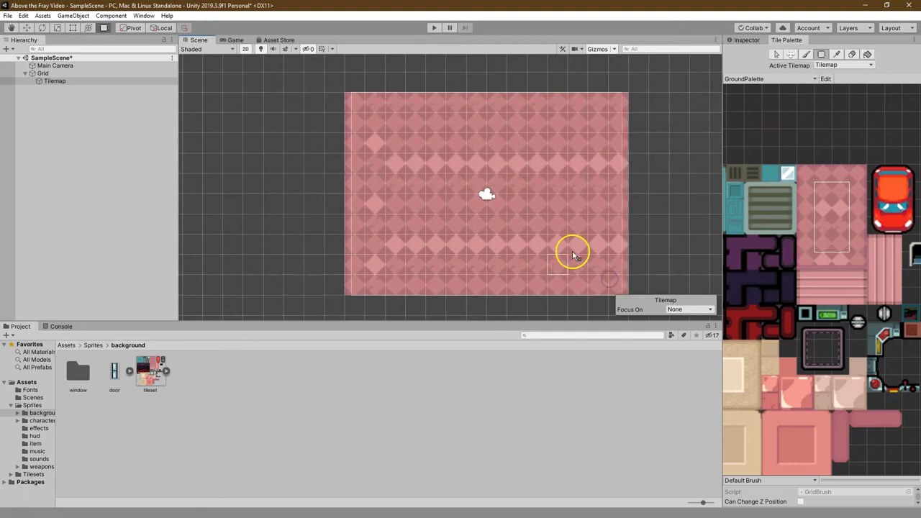
Preview the pink floor in the Game view, then bring the beige palette tiles into view
click(236, 39)
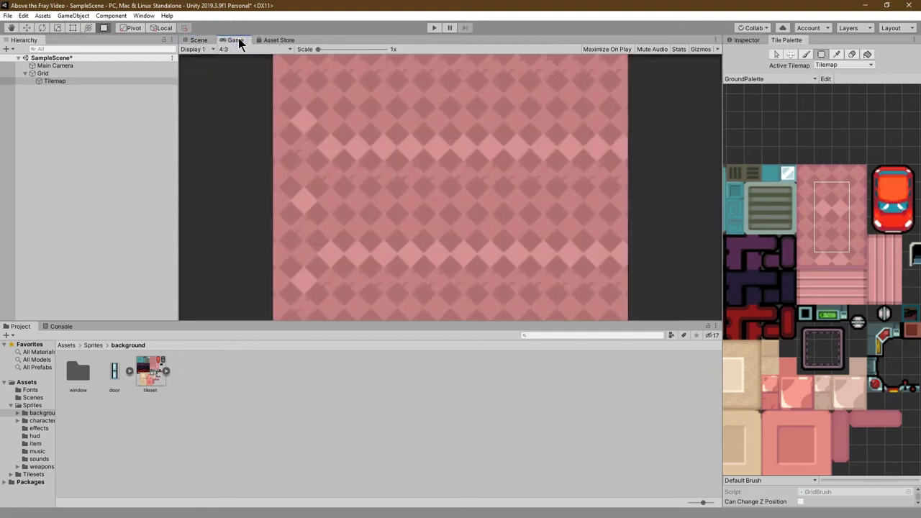
click(198, 41)
scroll(863, 295, up, 1)
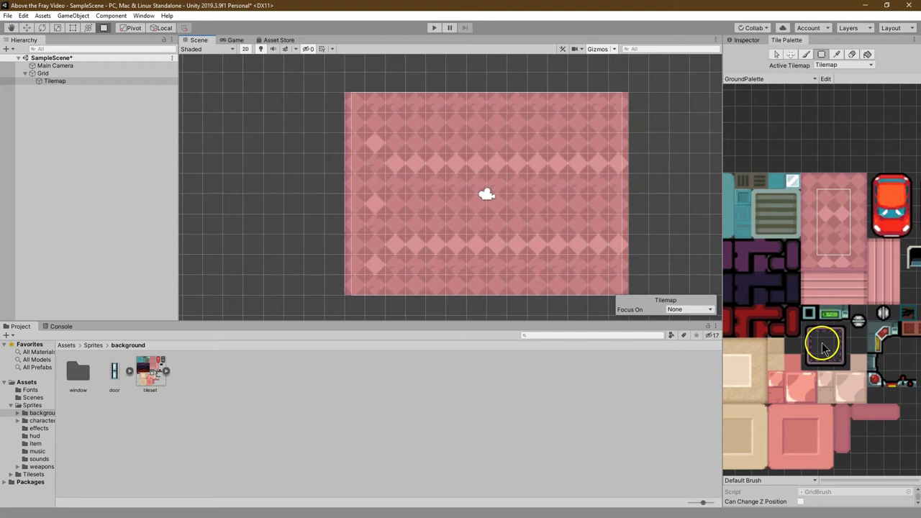
middle_drag(822, 339, 853, 308)
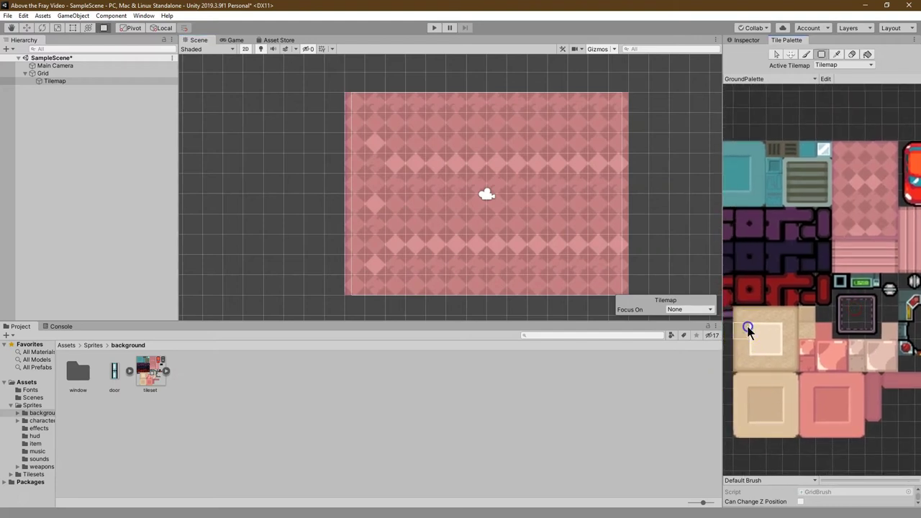
key(i)
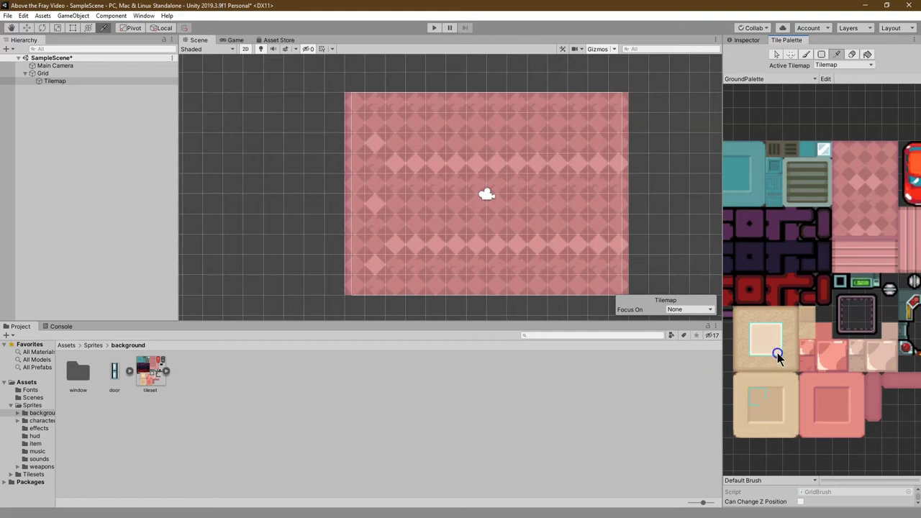
Box Fill the top two rows of the frame with the beige square tile
click(777, 354)
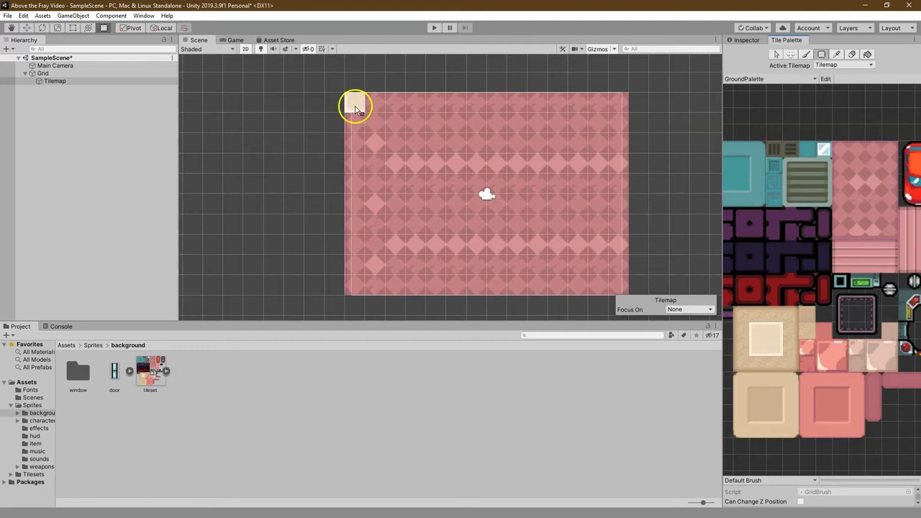
drag(360, 108, 620, 121)
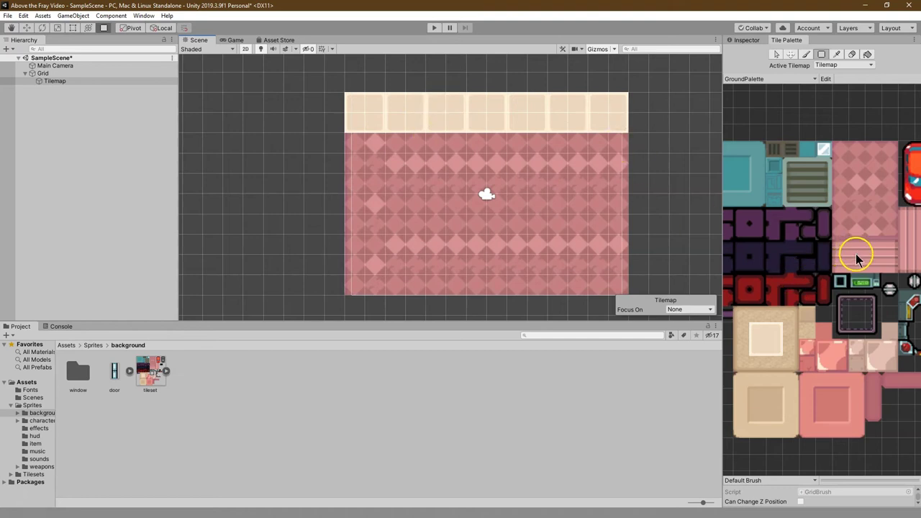
middle_drag(859, 273, 850, 302)
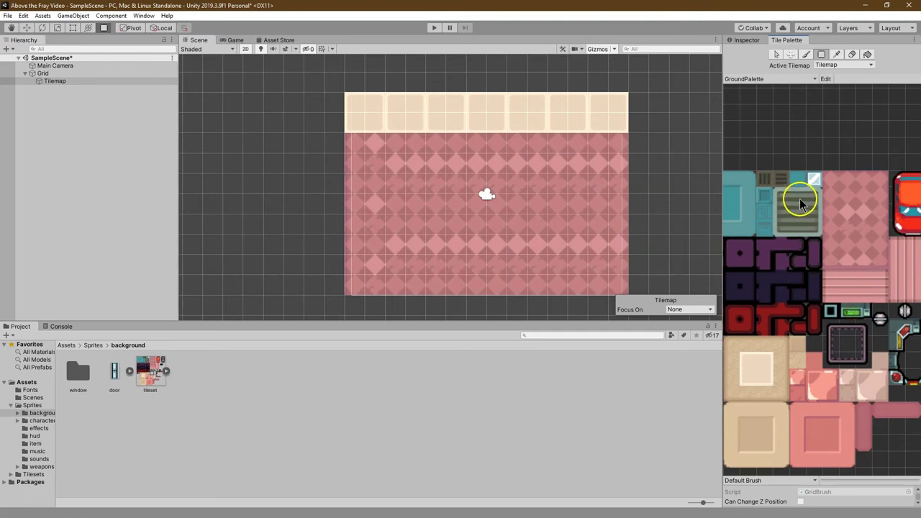
key(i)
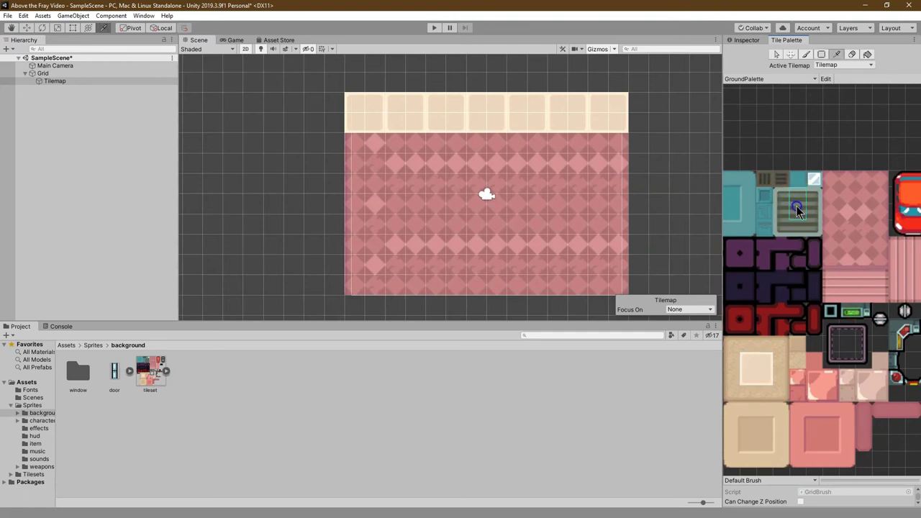
Fill the row beneath the cream tiles with a single dark grate tile
click(798, 209)
click(551, 148)
click(797, 196)
drag(597, 144, 352, 145)
click(782, 186)
click(797, 213)
drag(596, 149, 347, 145)
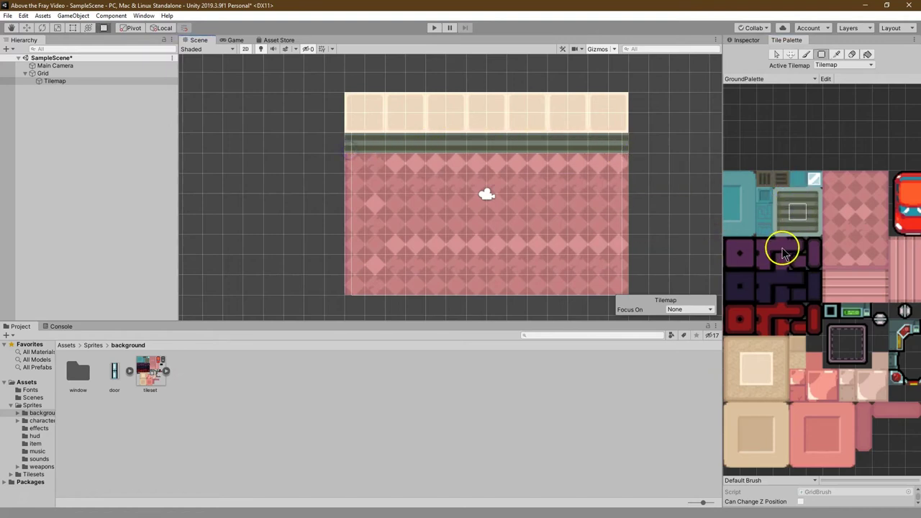
Place dark grate and vent tiles on the pink floor and along the cream top row
click(763, 184)
drag(350, 199, 356, 205)
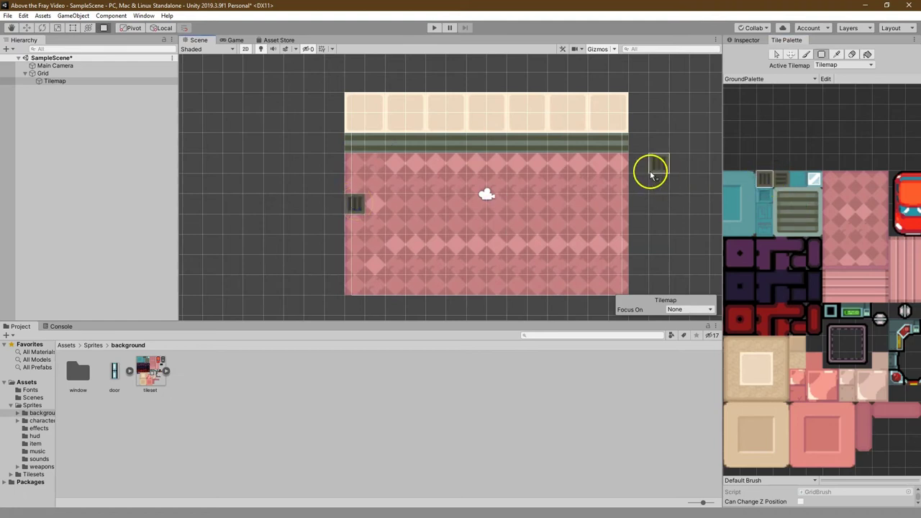
click(783, 176)
click(556, 202)
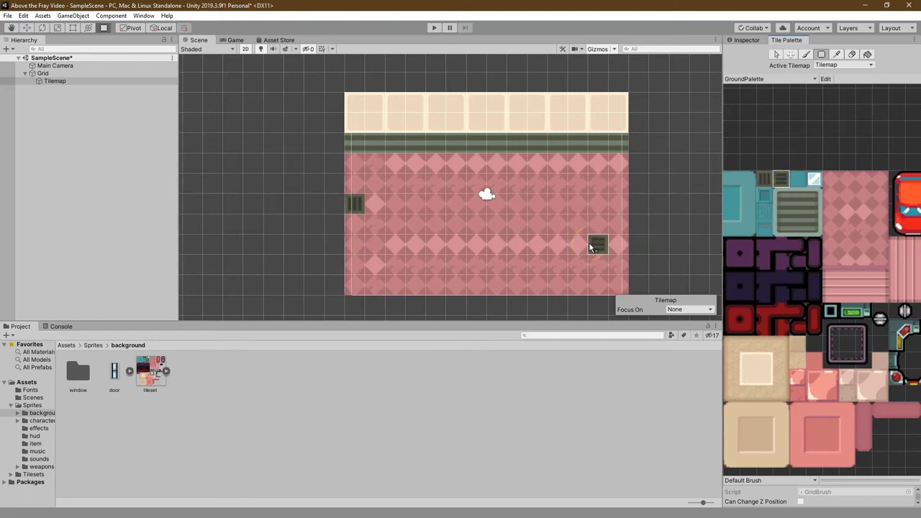
click(573, 245)
click(765, 178)
click(377, 108)
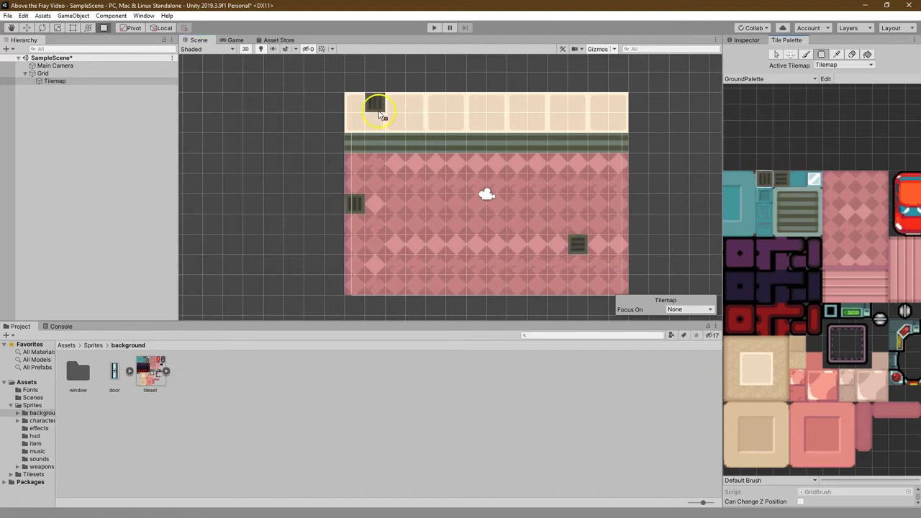
click(533, 103)
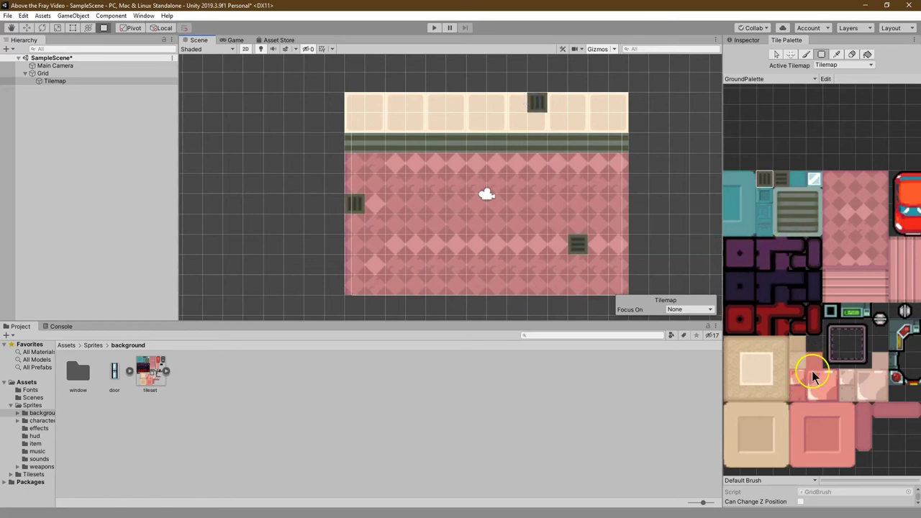
Add a small dark tile to the cream top row and check it in the Game view
middle_drag(867, 320, 806, 345)
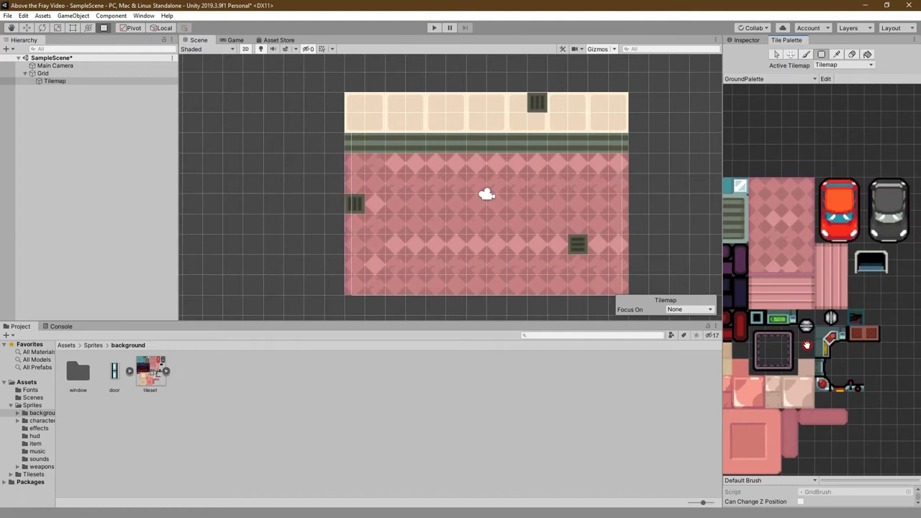
click(855, 320)
click(392, 103)
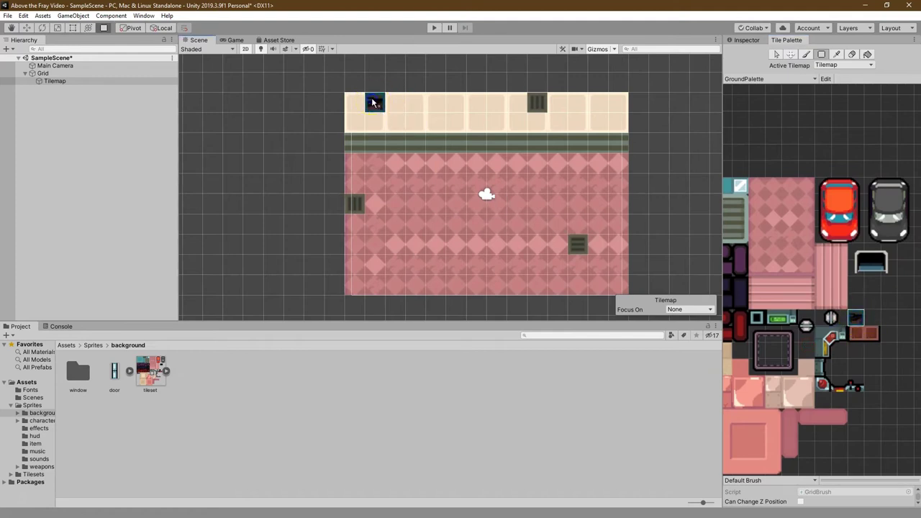
click(233, 40)
click(198, 41)
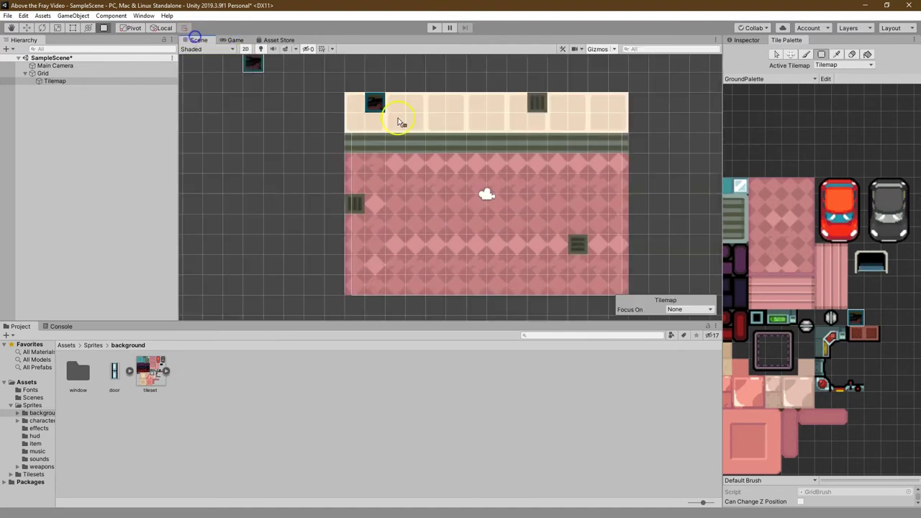
Paint the teal tile into the top-left corner cell
scroll(756, 198, up, 2)
click(752, 196)
click(348, 102)
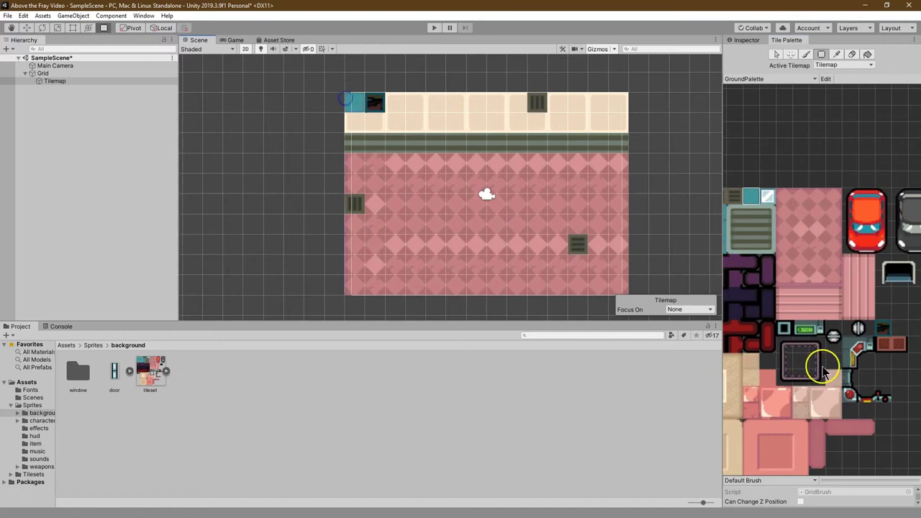
Paint two pale pink tiles beside the lower-right vent and preview the result in Game view
middle_drag(829, 372, 869, 264)
click(840, 310)
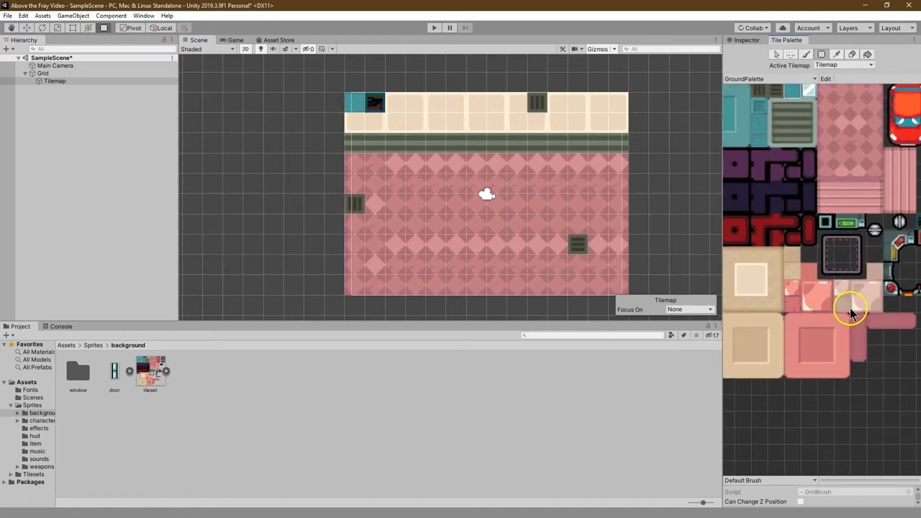
click(616, 274)
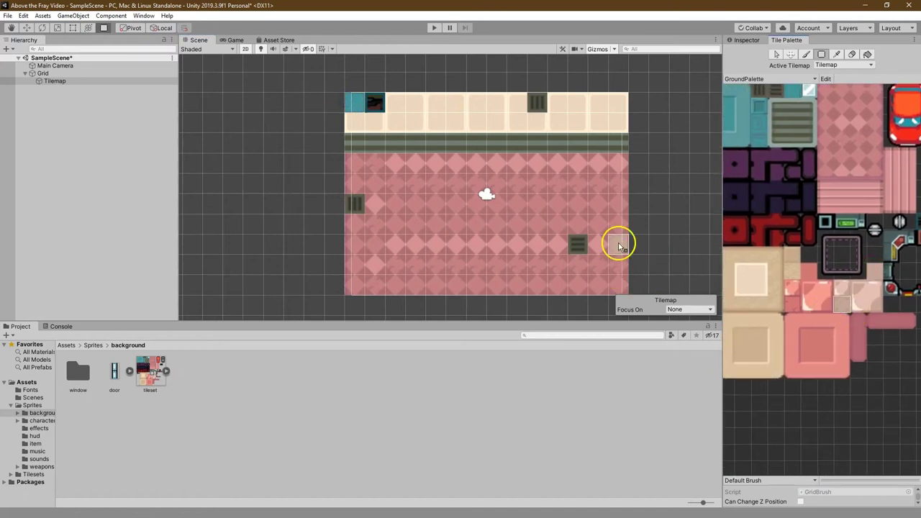
click(619, 247)
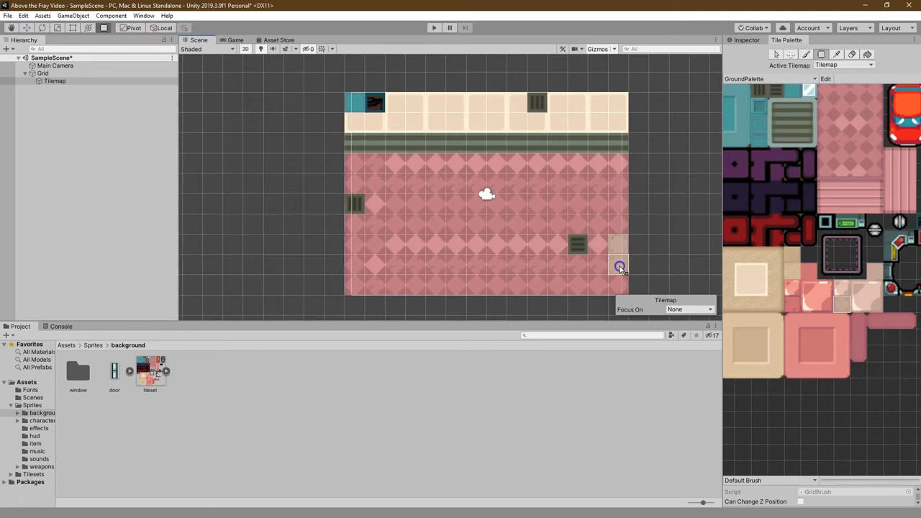
click(233, 40)
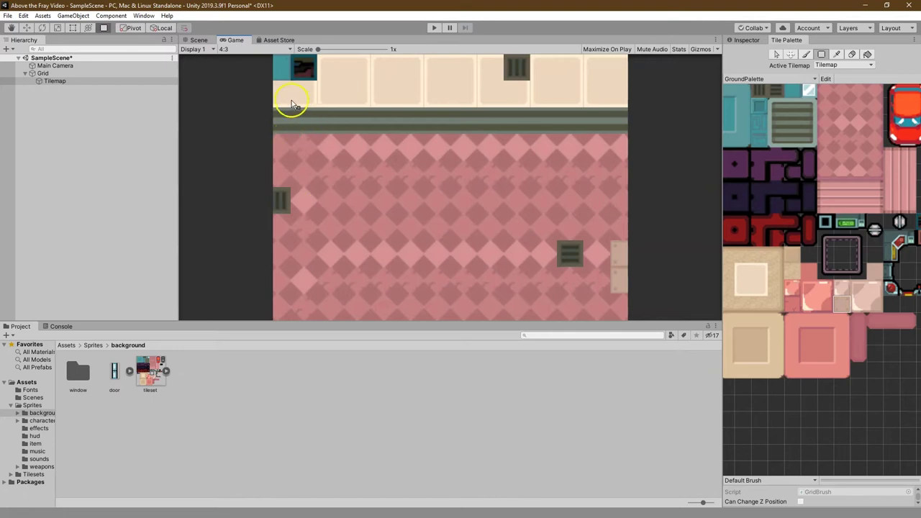
click(189, 41)
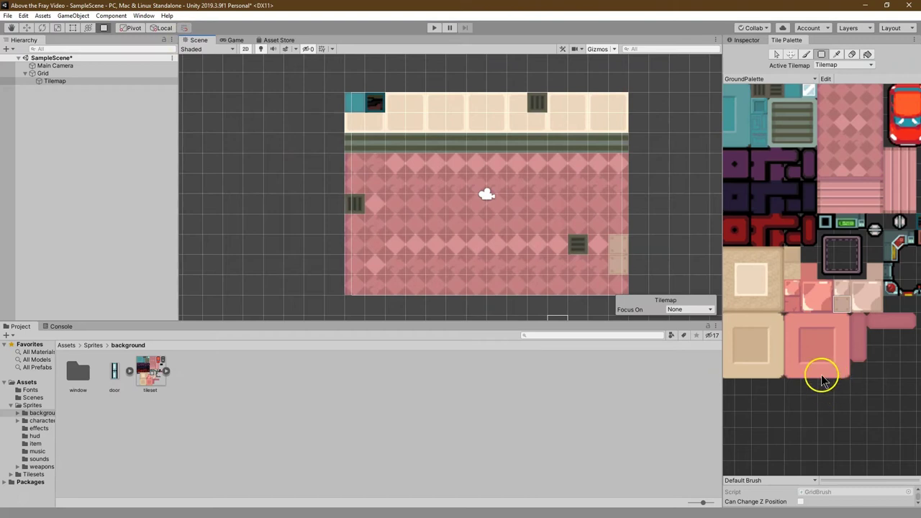
Close the Tile Palette tab
drag(774, 40, 773, 41)
right_click(773, 41)
click(806, 54)
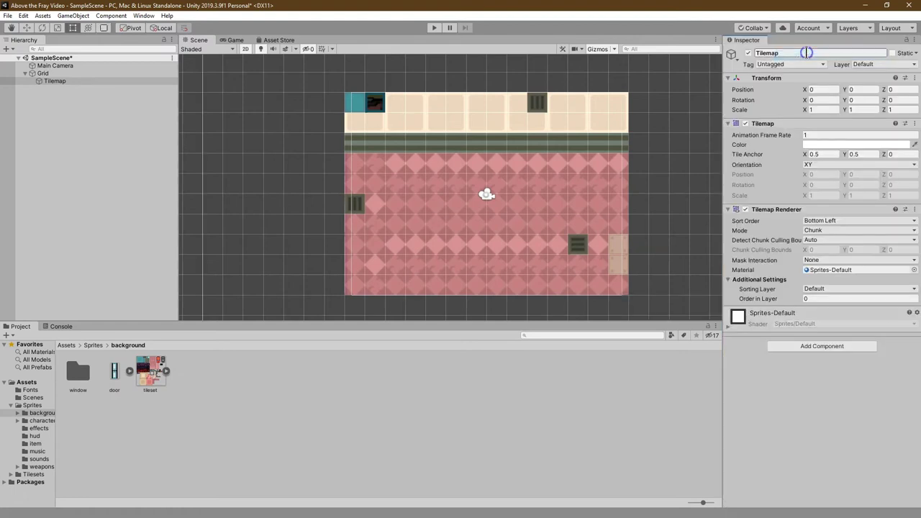
Rename the Grid object to BackgroundGrid
click(42, 74)
right_click(43, 73)
click(75, 104)
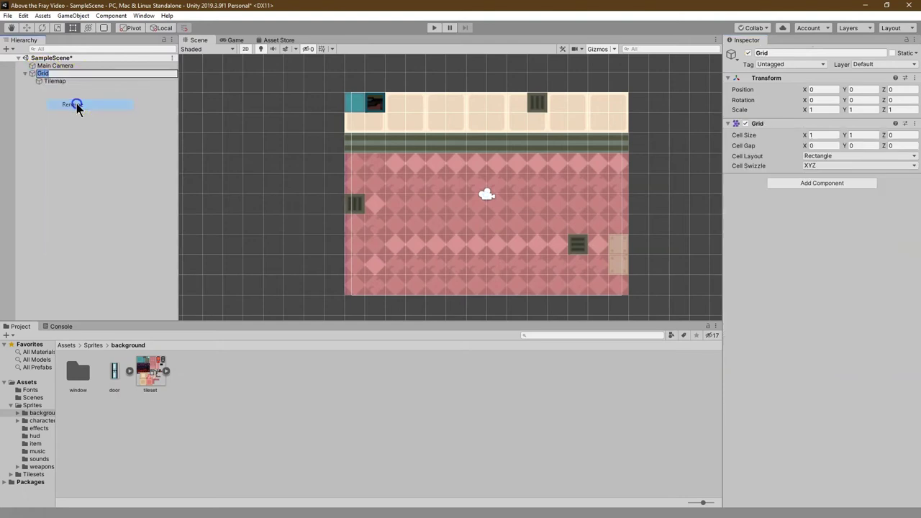
text(BackgroundGrid)
key(Return)
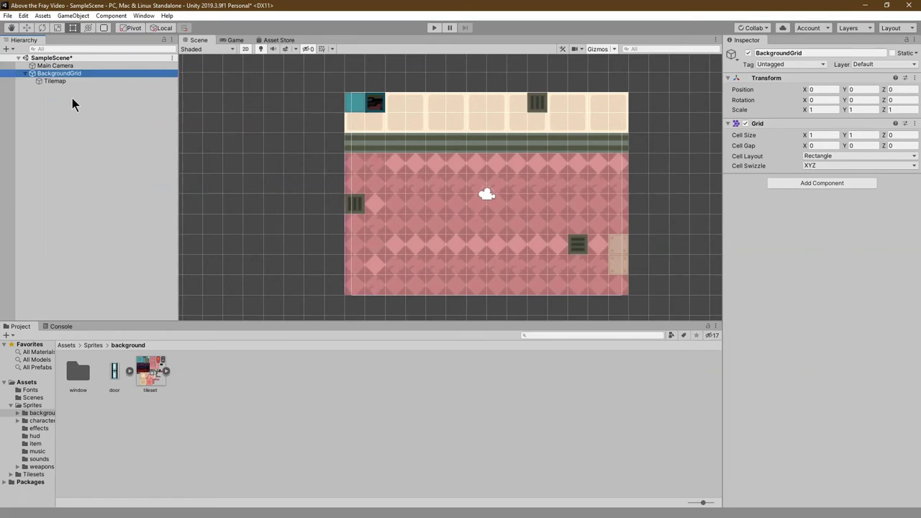
click(75, 75)
Open the Assets/Sprites/characters folder in the Project window
click(34, 407)
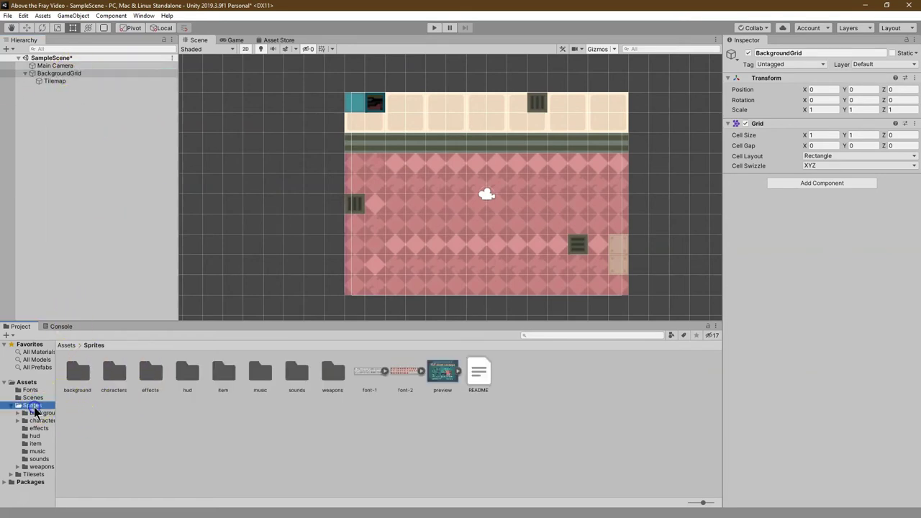
drag(57, 403, 59, 404)
click(115, 375)
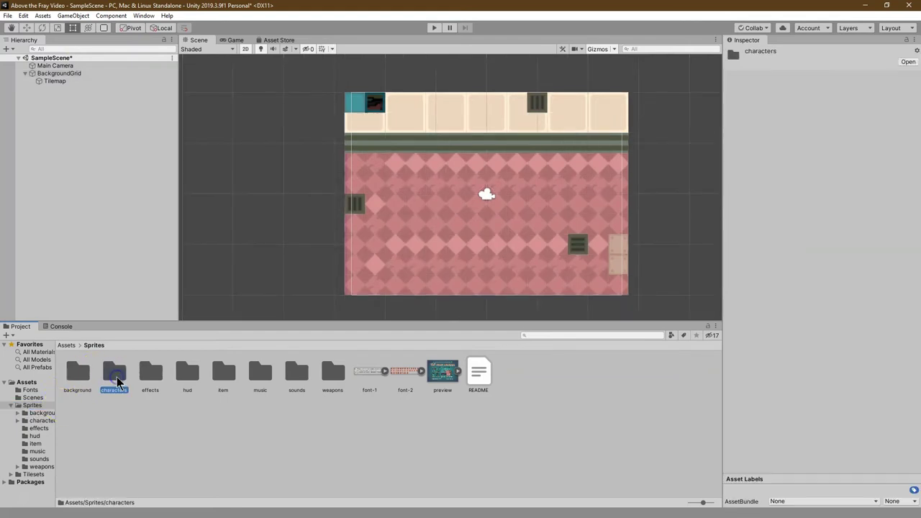
double_click(116, 370)
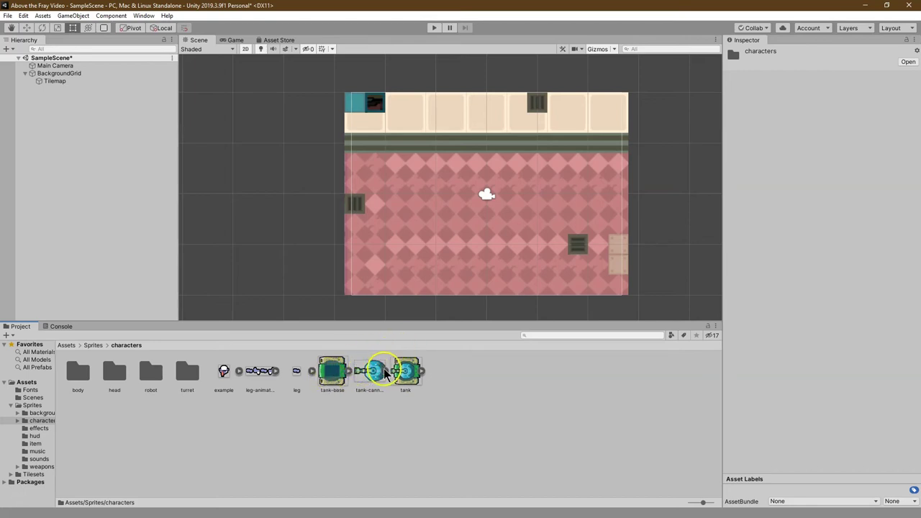
Drag the tank-base sprite into the Scene, left of the room
drag(329, 377, 421, 204)
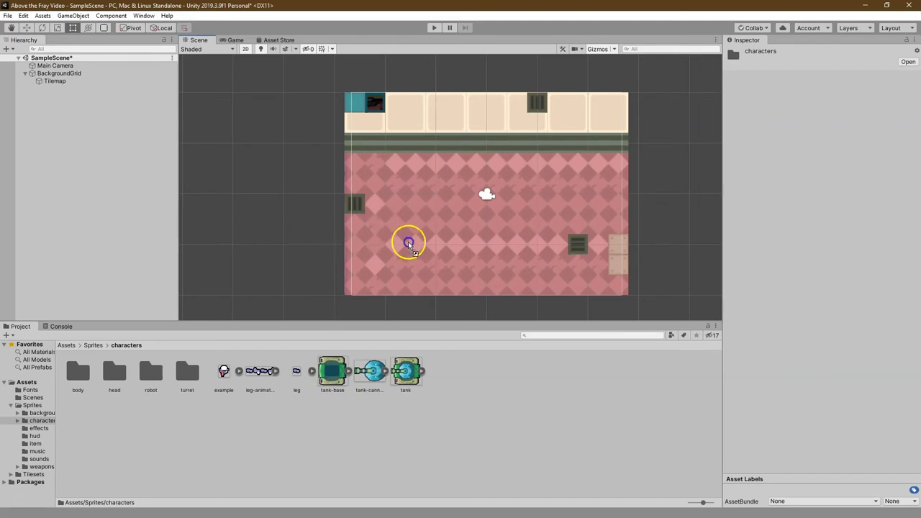
drag(411, 245, 462, 240)
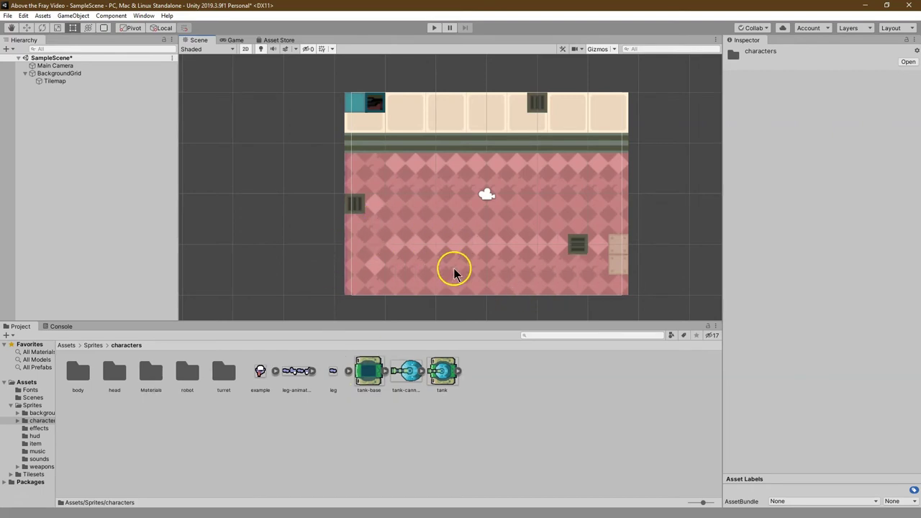
drag(368, 371, 293, 219)
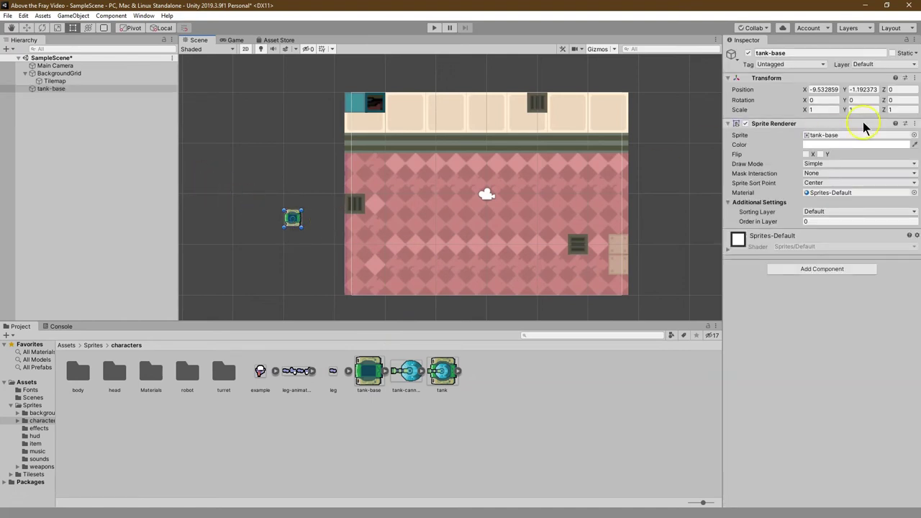
Add a new Player tag through Add Tag
click(792, 65)
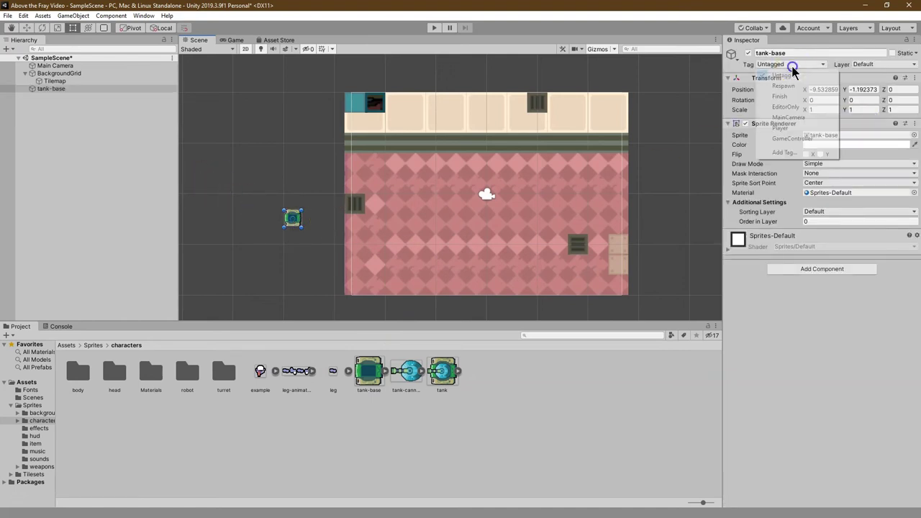
click(790, 153)
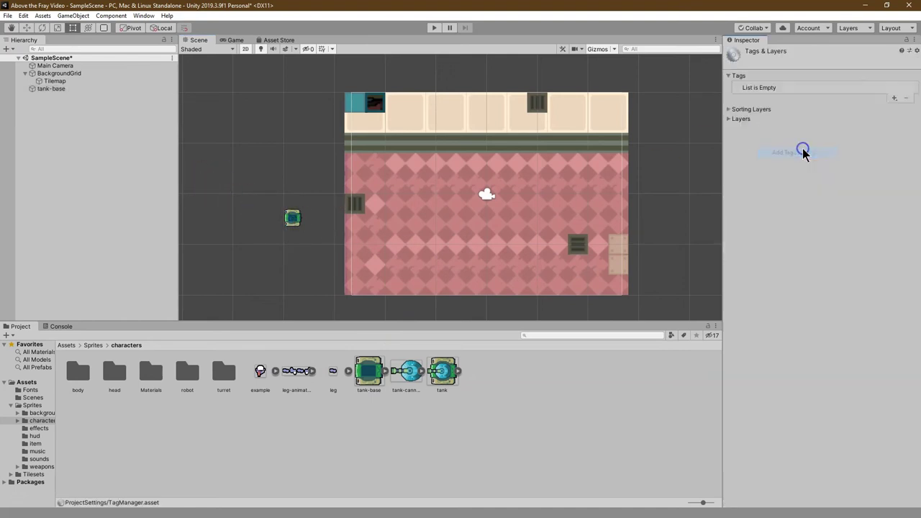
click(893, 99)
text(Player)
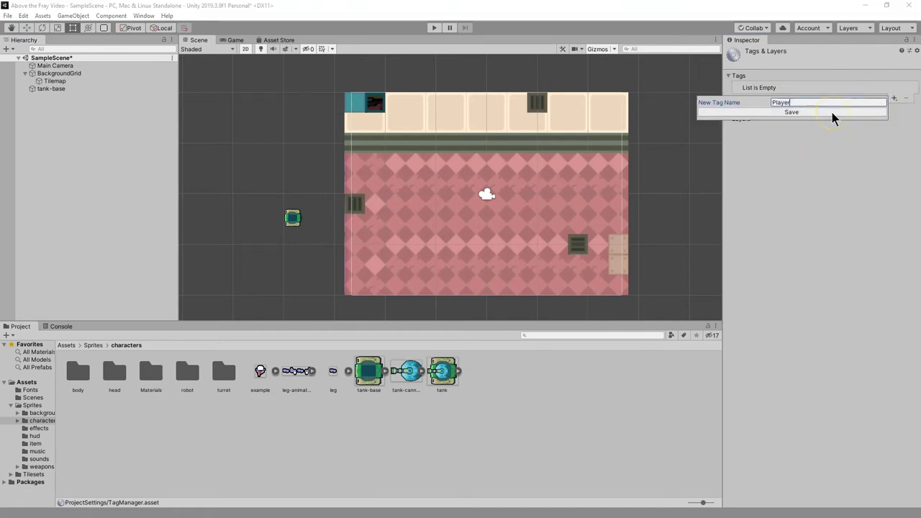
click(832, 112)
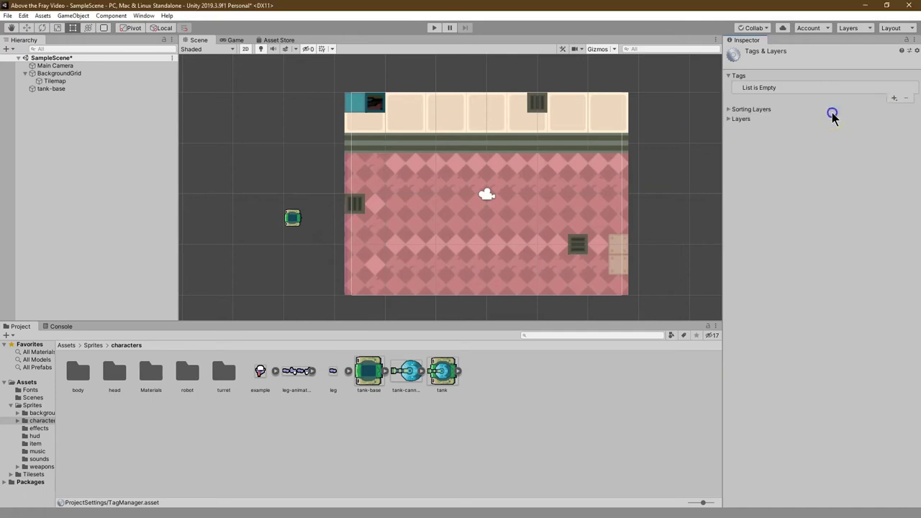
Rename the tank-base object to Tank and set its X and Y scale to 3
click(52, 88)
click(805, 54)
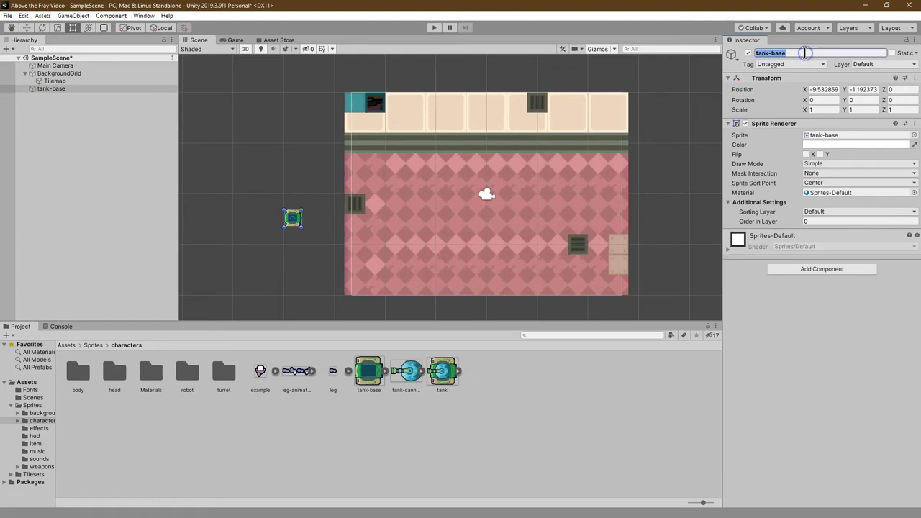
text(Tank)
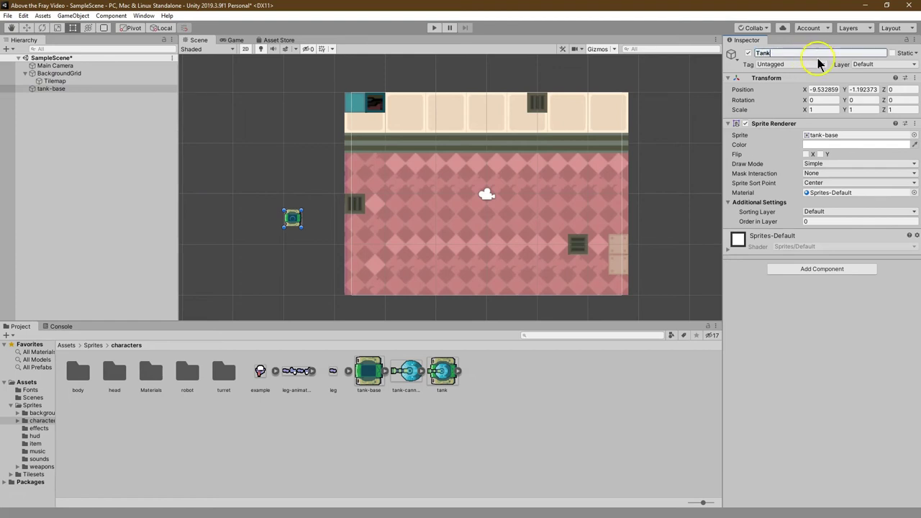
click(819, 109)
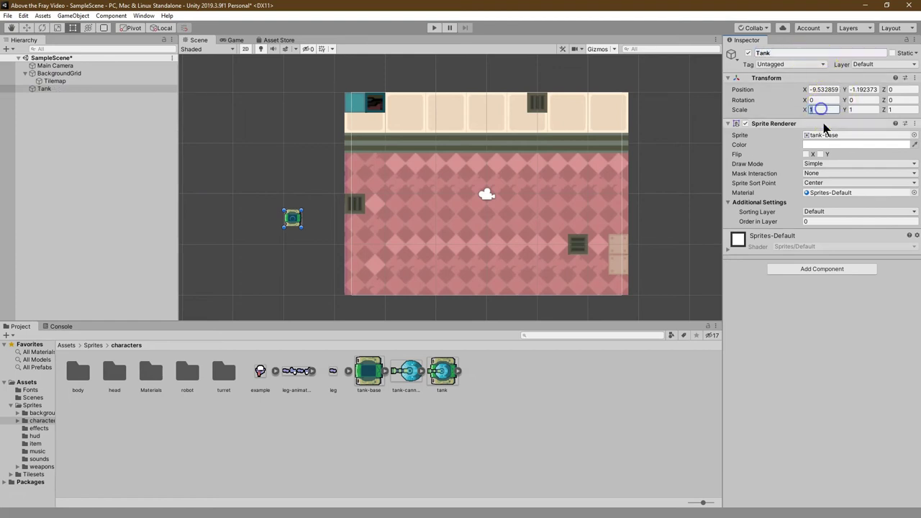
text(3)
key(Tab)
text(3)
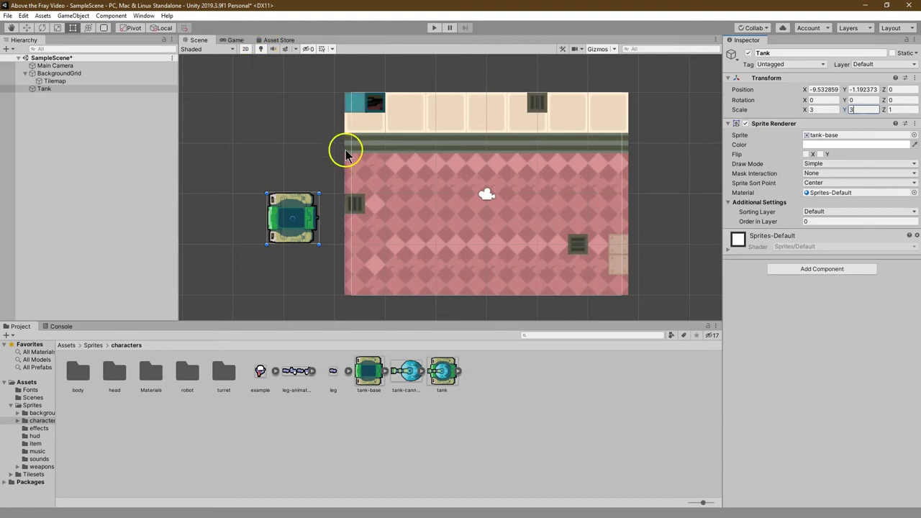
Switch to the Move tool and shift the tank slightly right
click(26, 30)
mouse_move(324, 216)
mouse_down()
mouse_move(413, 220)
mouse_move(332, 220)
mouse_up()
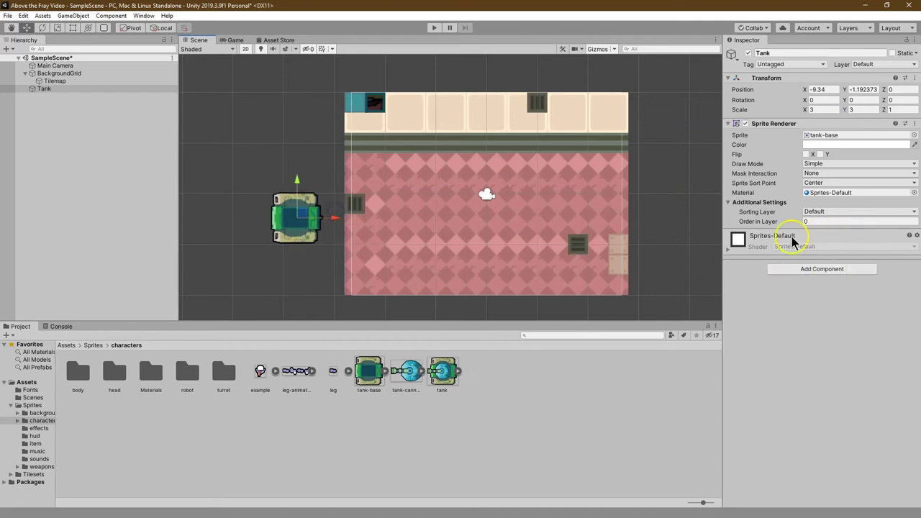
click(98, 89)
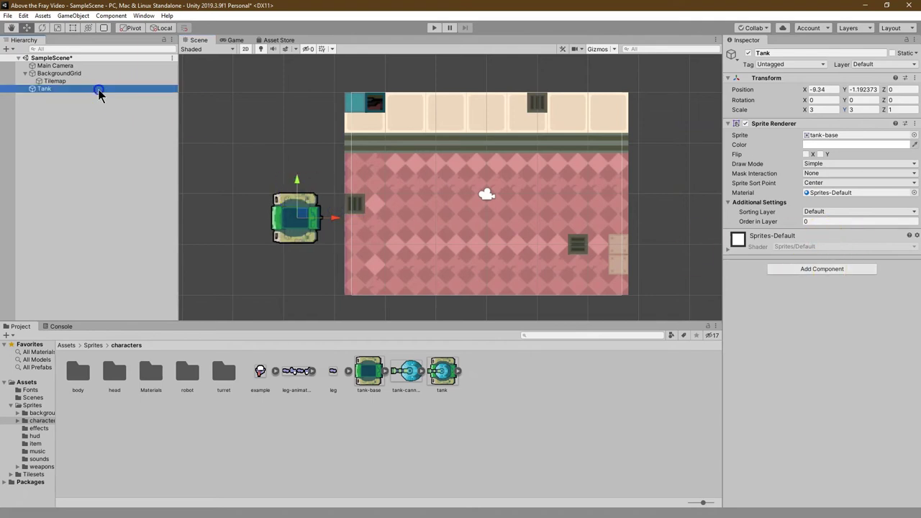
Create a new sorting layer named Player
click(822, 213)
click(831, 222)
click(854, 213)
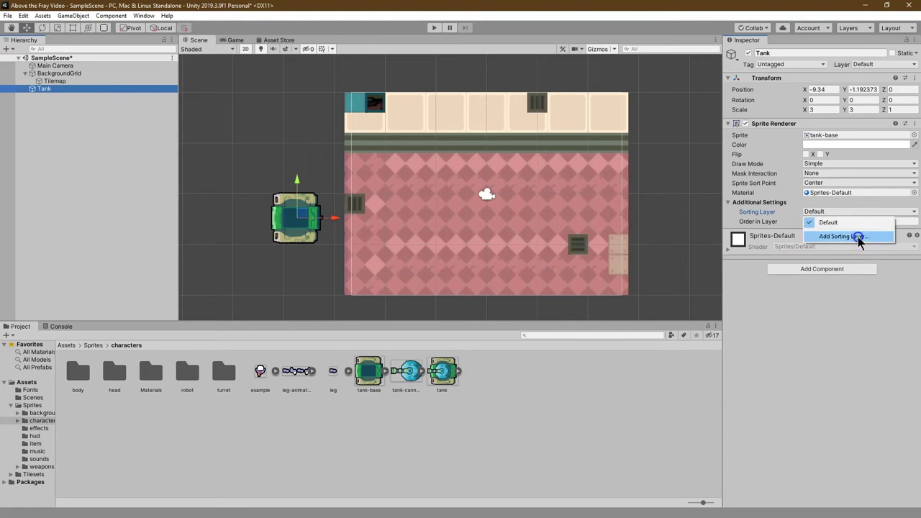
click(853, 236)
click(894, 108)
click(892, 106)
text(T)
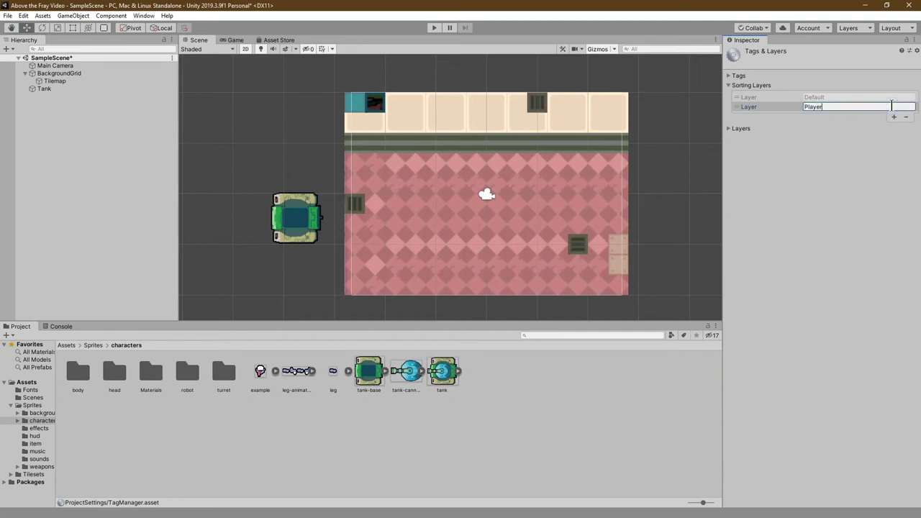
text(layer)
click(864, 146)
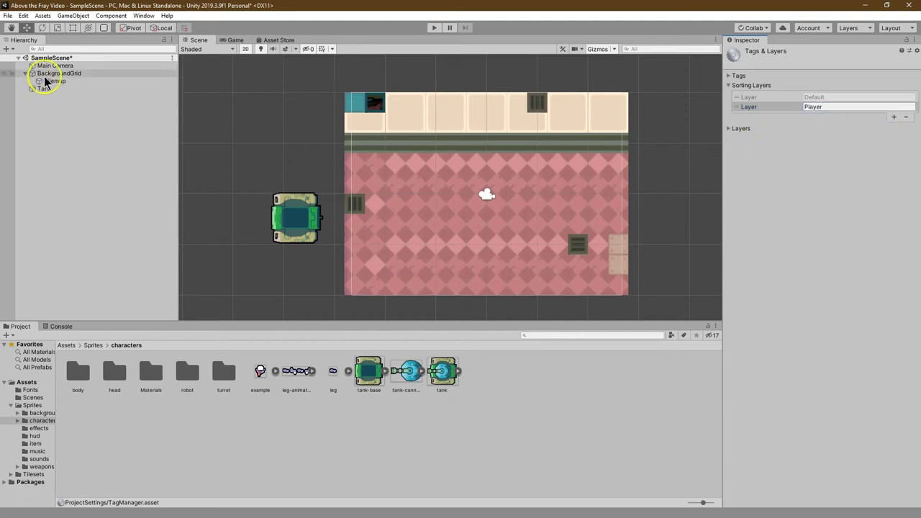
Put the Tank on the Player sorting layer and move it right into the room
click(50, 73)
click(296, 216)
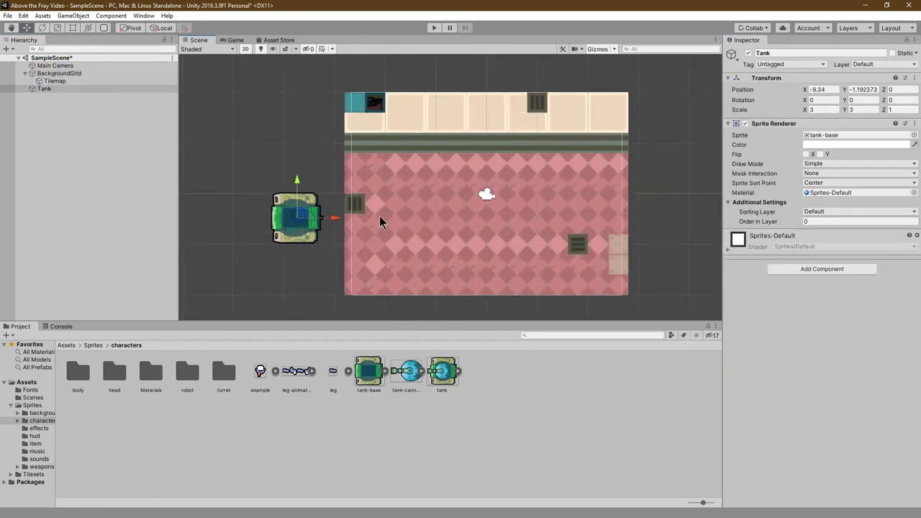
click(818, 211)
click(828, 234)
drag(339, 218, 517, 223)
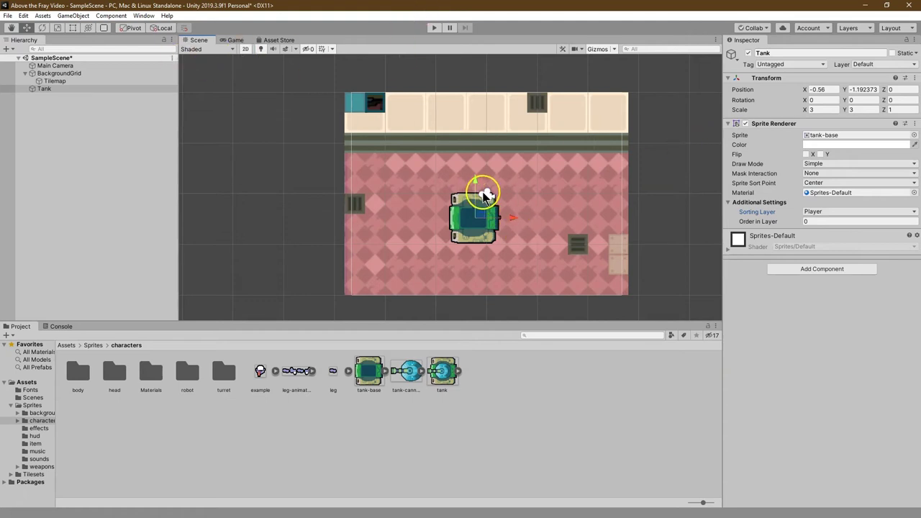
Set the Tank's Z rotation to -90 and drag it lower in the room
click(899, 100)
text(90)
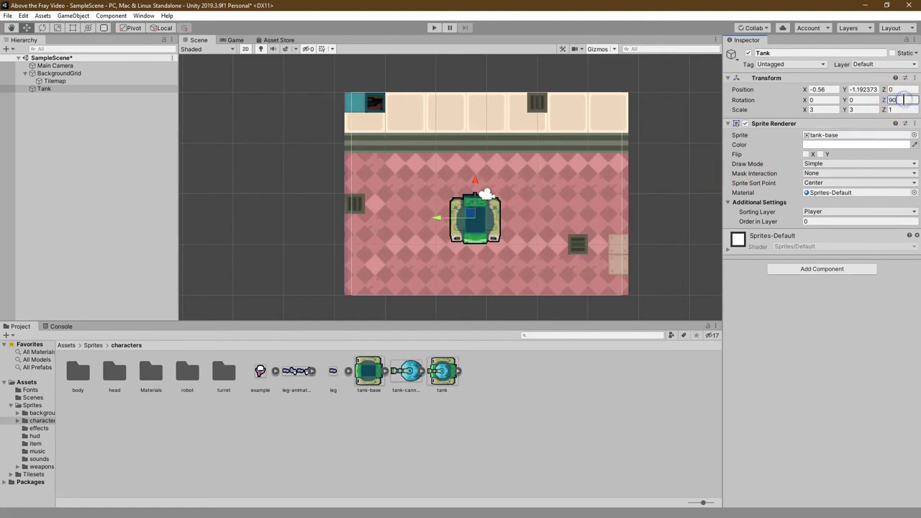
text(-)
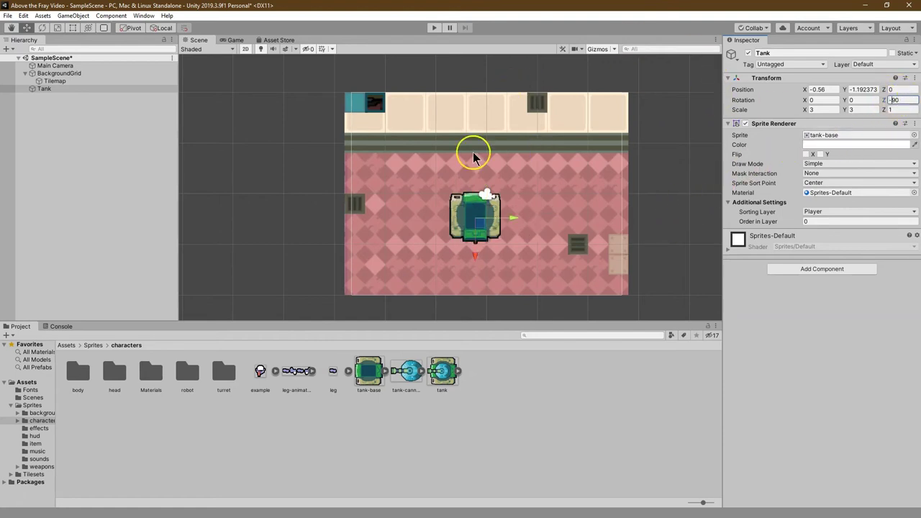
drag(479, 260, 479, 283)
Position the Tank at X 0, Y -3, then nudge it down to Y -3.45
click(821, 90)
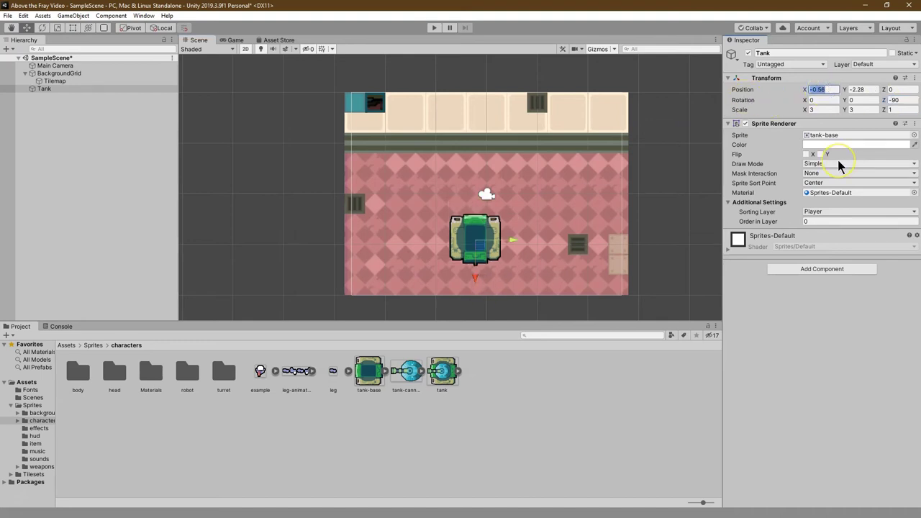
text(0)
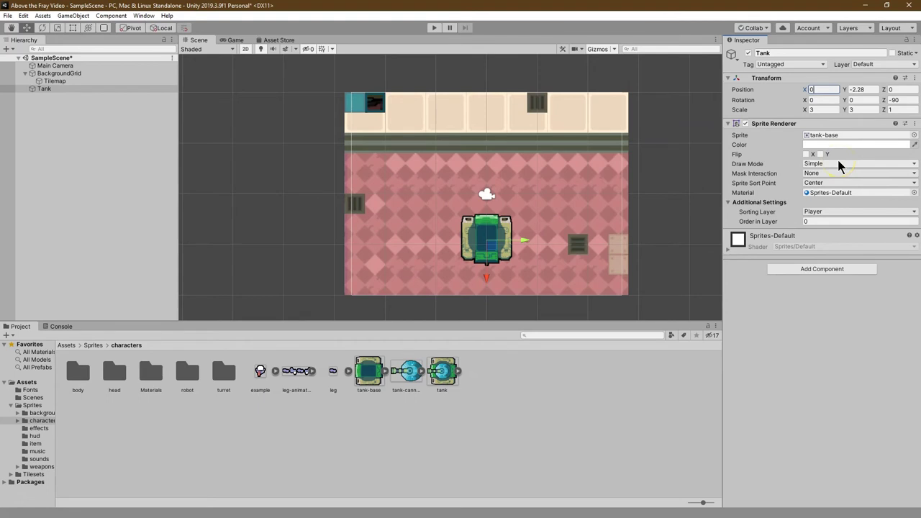
key(Tab)
text(-3)
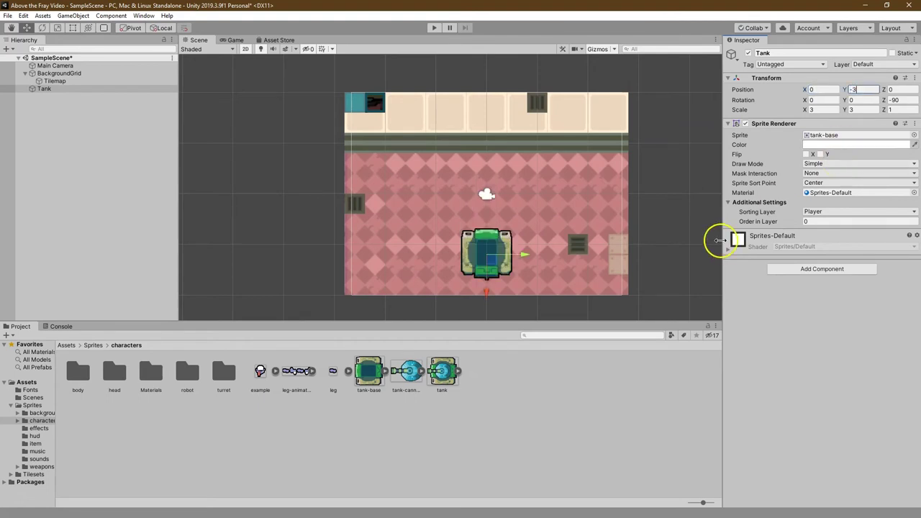
click(486, 296)
drag(486, 301, 489, 309)
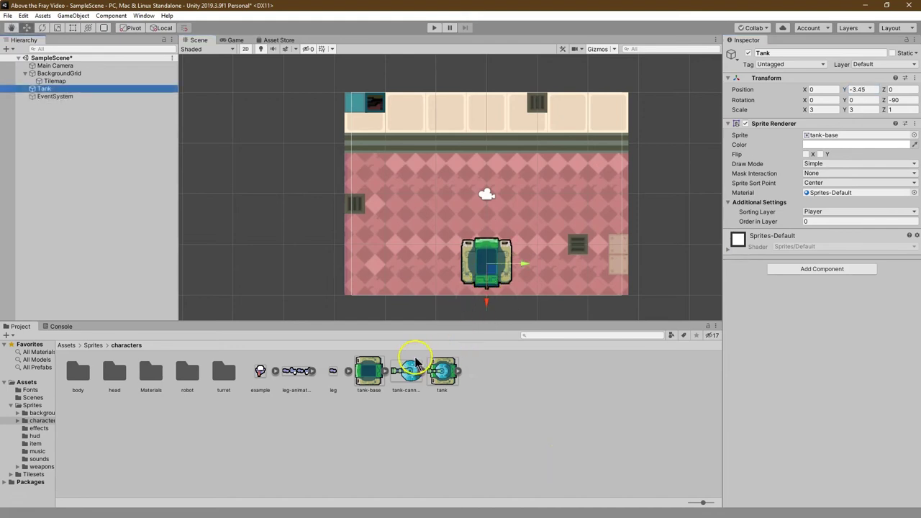
Drag the tank-cannon sprite into the Scene and rename it Cannon
drag(406, 376, 293, 209)
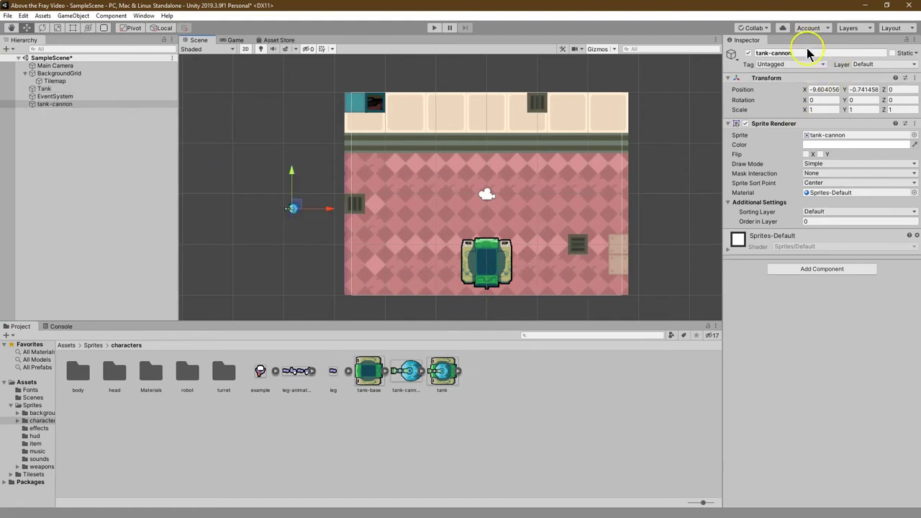
click(772, 53)
text(Cannon)
key(Return)
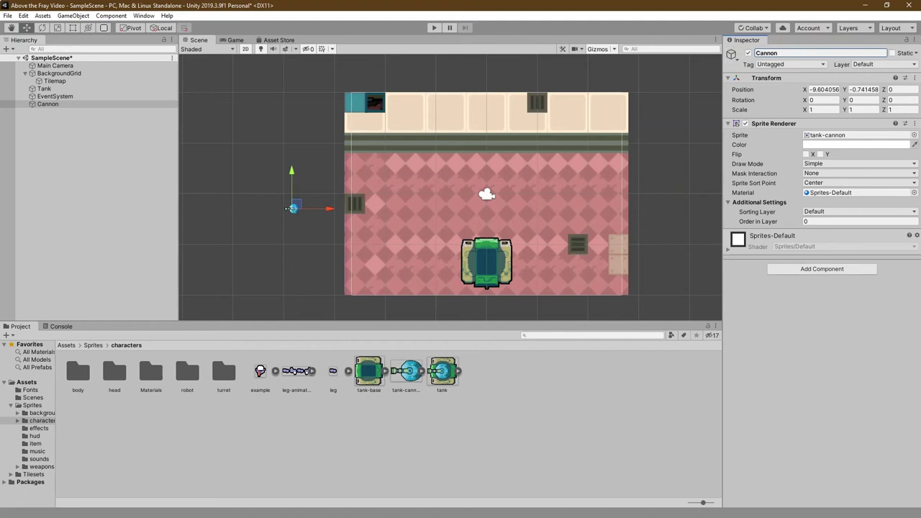
Scale the Cannon to 3 on X and Y and set its X position to 0
click(827, 108)
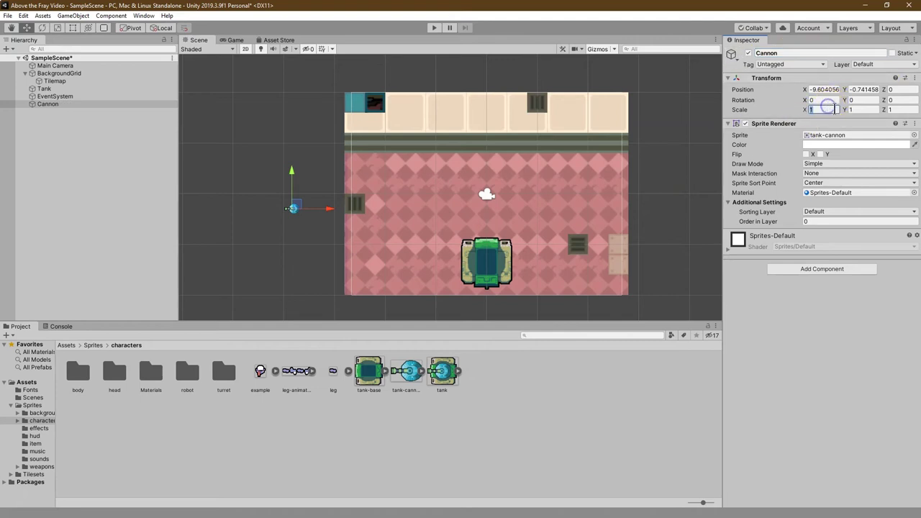
text(3)
key(Tab)
click(825, 89)
text(0)
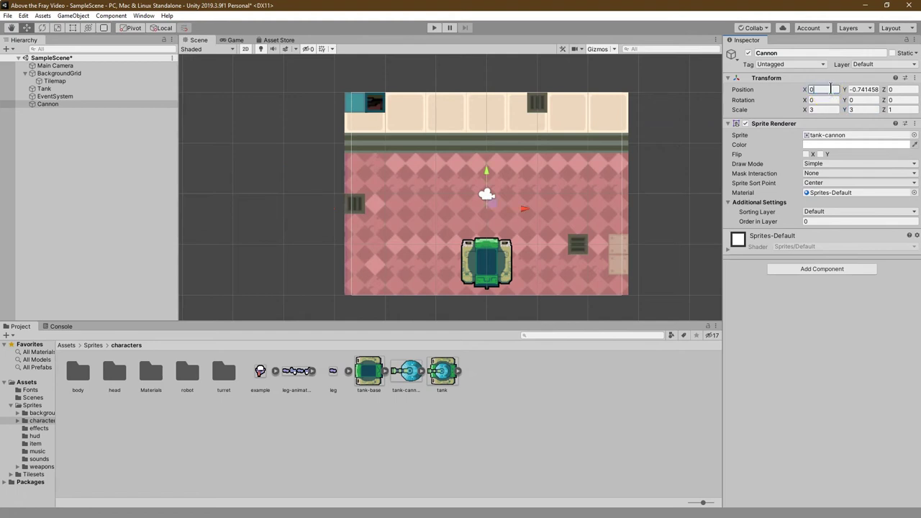
Put the Cannon on the Player sorting layer with Order in Layer 1
click(835, 213)
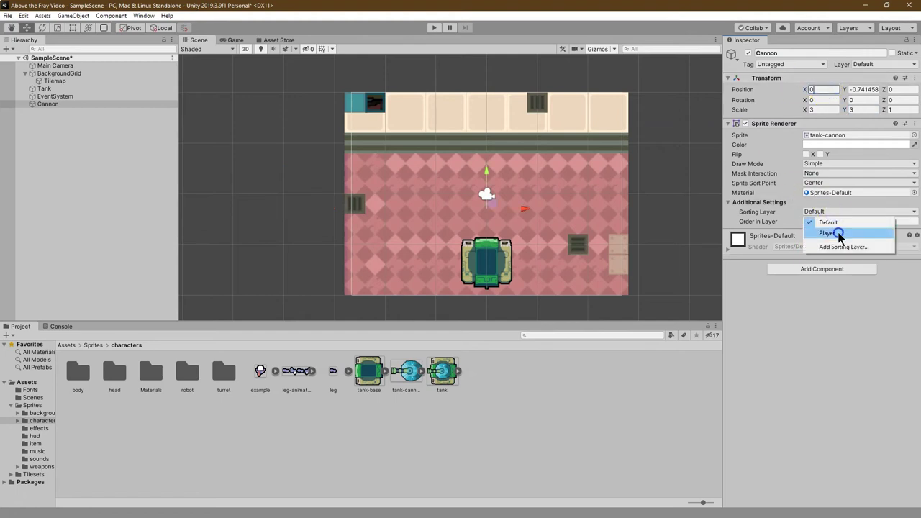
click(839, 234)
click(832, 221)
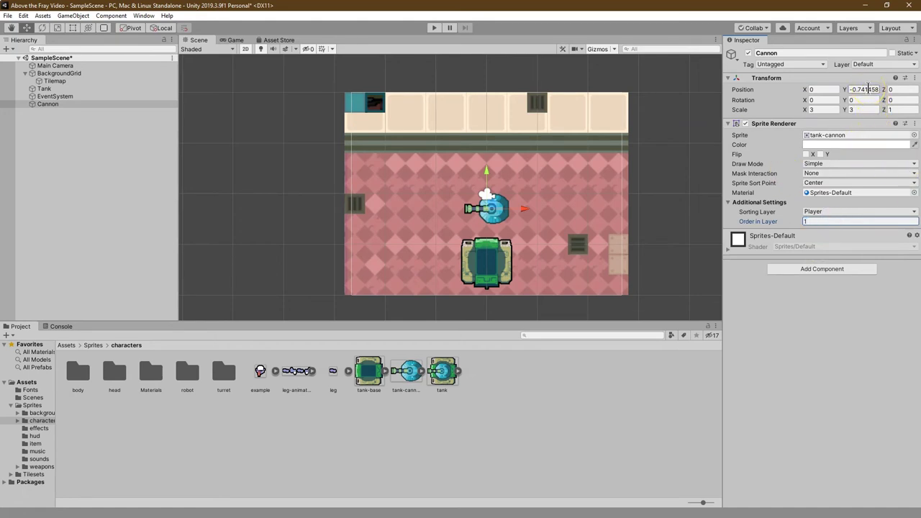
Move the Cannon onto the tank and set its Y position to -3
drag(487, 173, 487, 222)
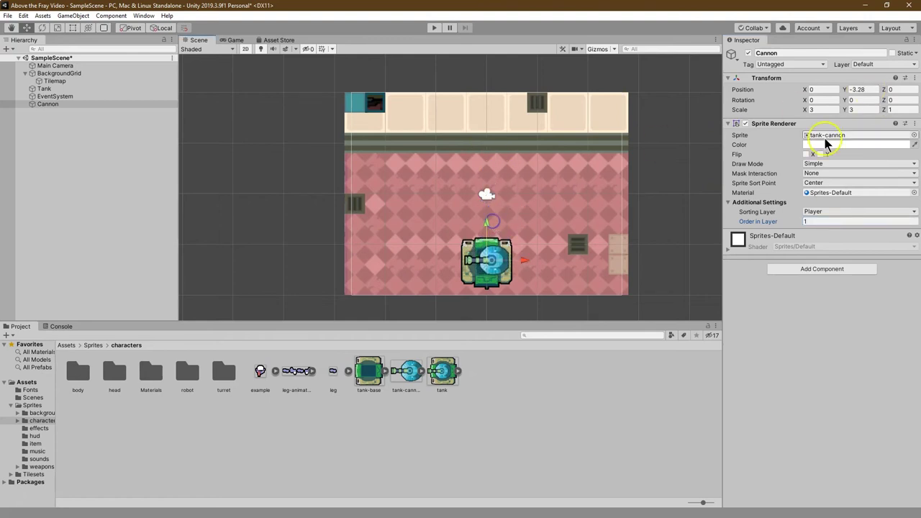
click(872, 90)
key(ctrl+a)
text(-3)
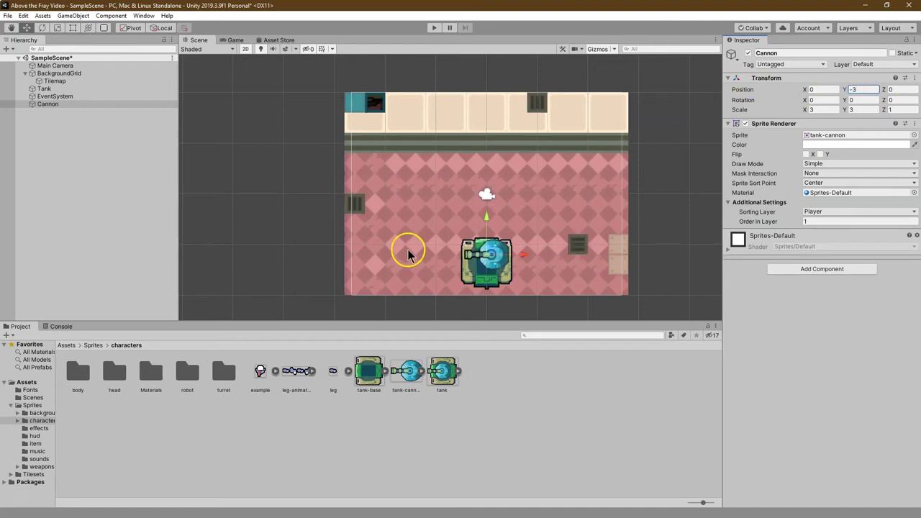
click(44, 96)
click(46, 104)
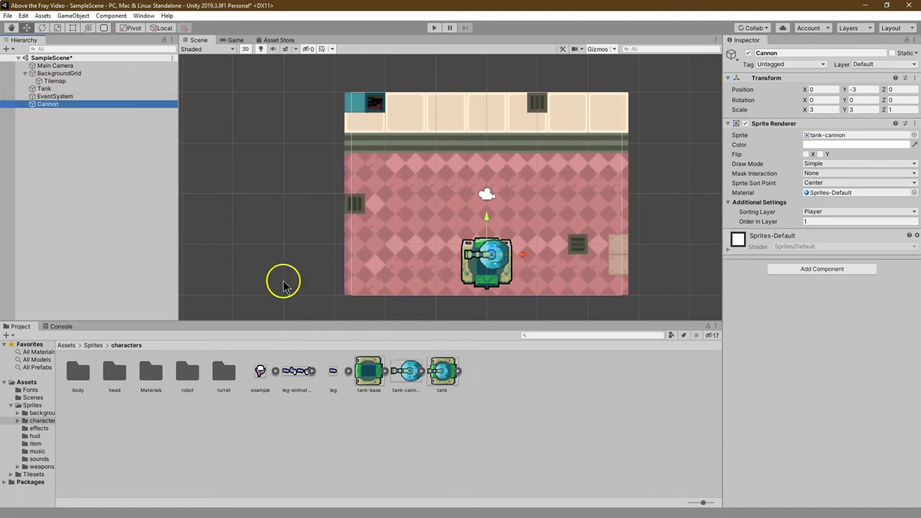
Rotate tank-cannon.png once in Photos so the barrel points up, then close Photos
click(409, 373)
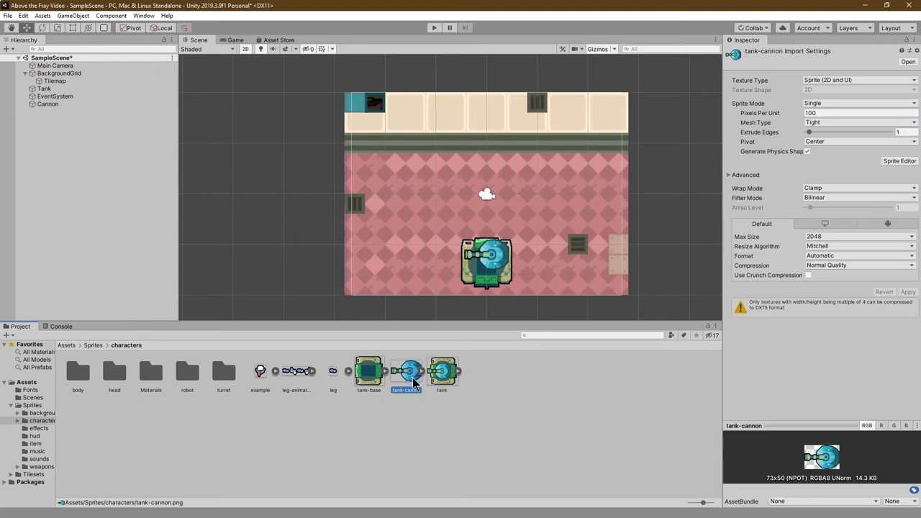
mouse_move(414, 383)
mouse_down()
mouse_move(366, 372)
mouse_move(408, 390)
mouse_up()
click(407, 375)
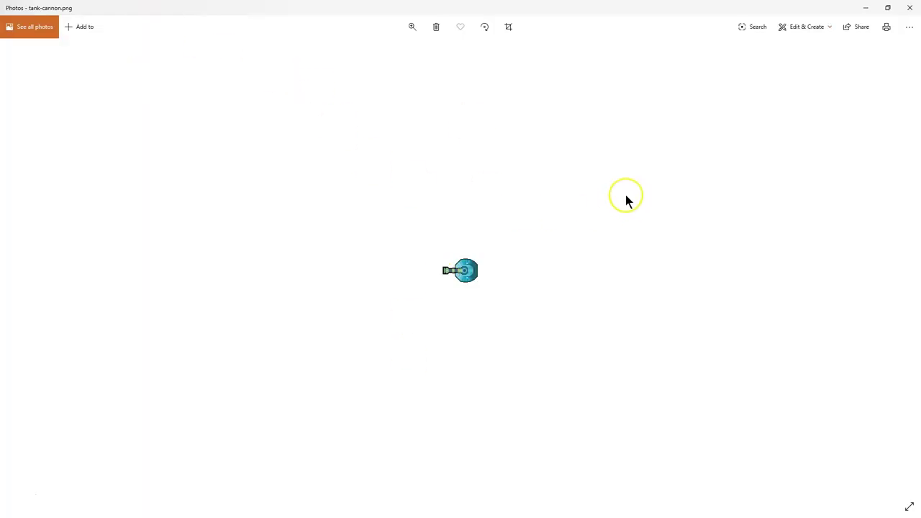
click(482, 34)
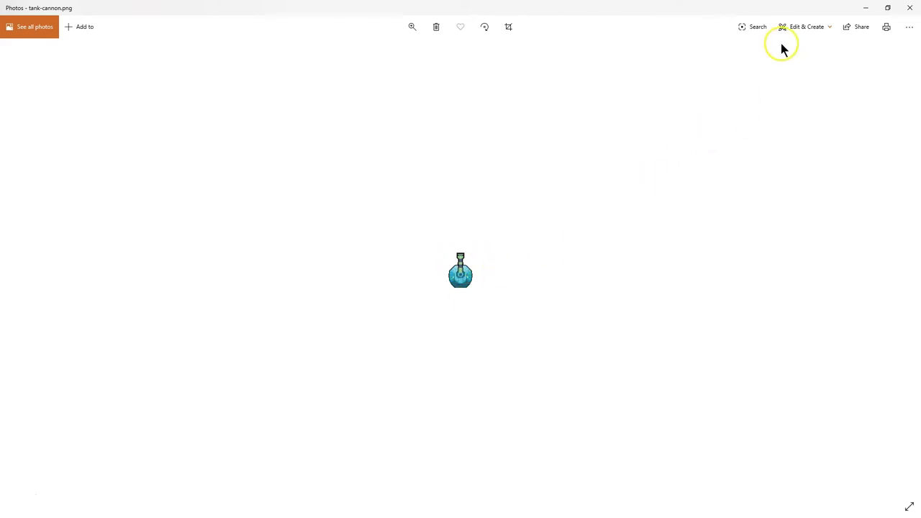
click(905, 14)
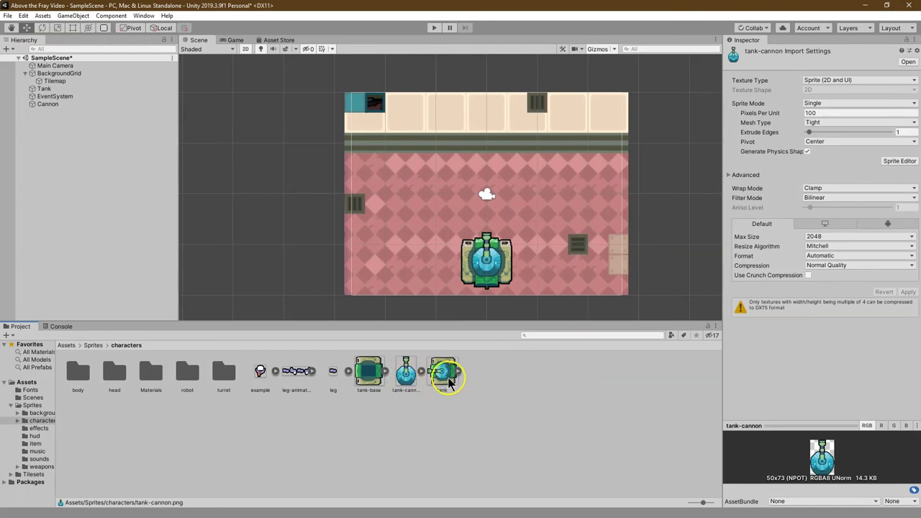
In the Sprite Editor, apply a tank-cannon pivot at the turret centre (X 0.5, Y 0.3817163)
click(409, 377)
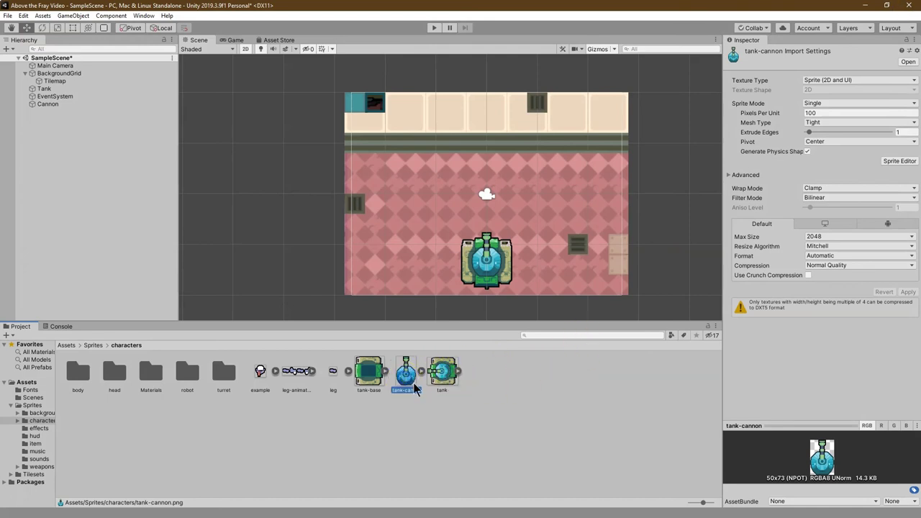
click(900, 161)
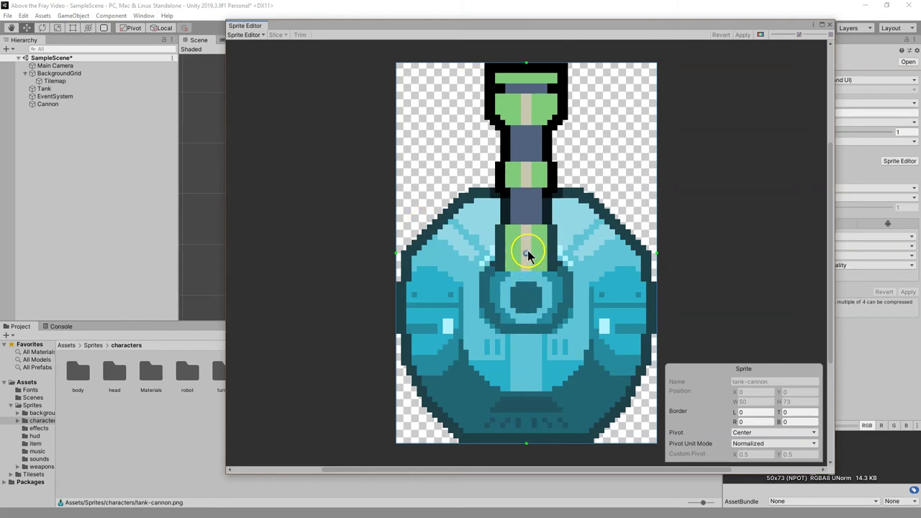
drag(526, 256, 523, 268)
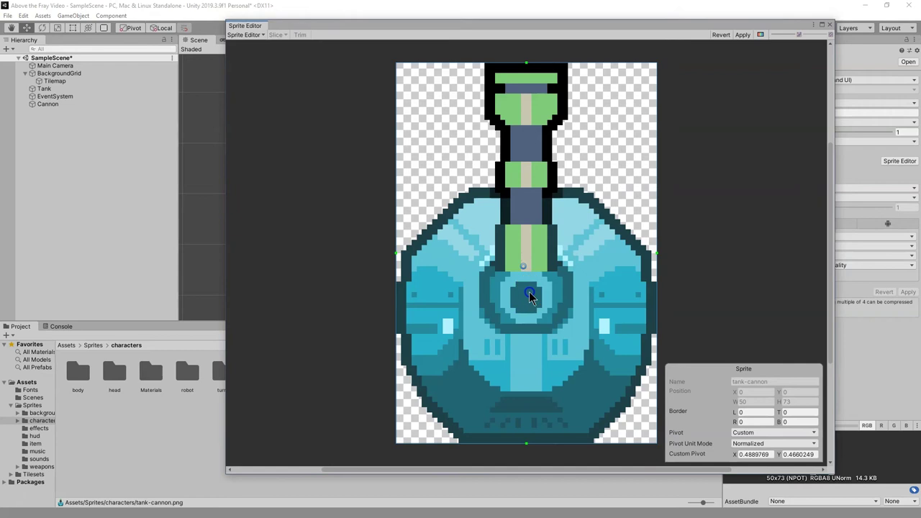
drag(525, 266, 527, 301)
scroll(518, 339, up, 5)
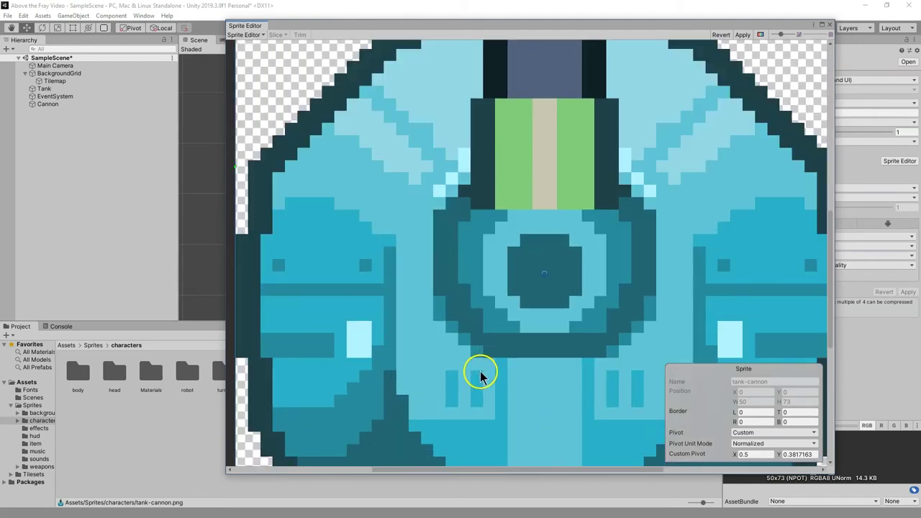
scroll(481, 375, up, 1)
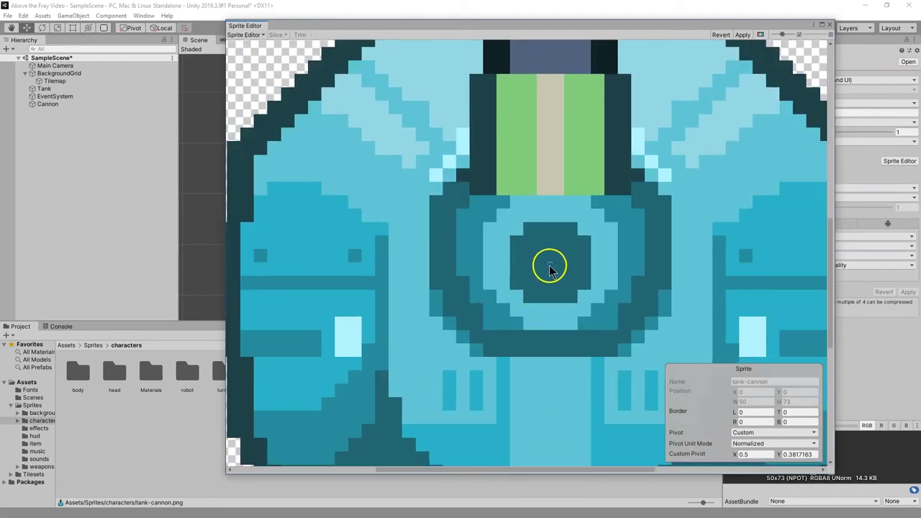
click(742, 34)
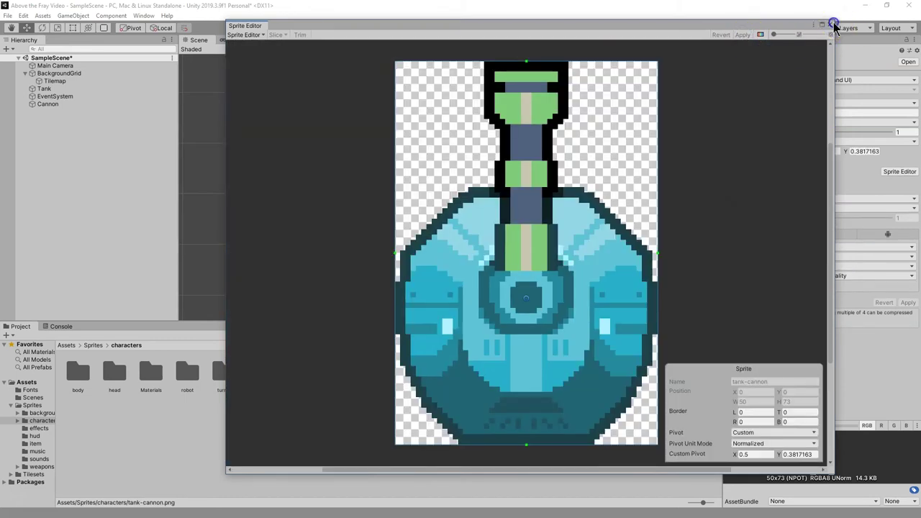
click(833, 25)
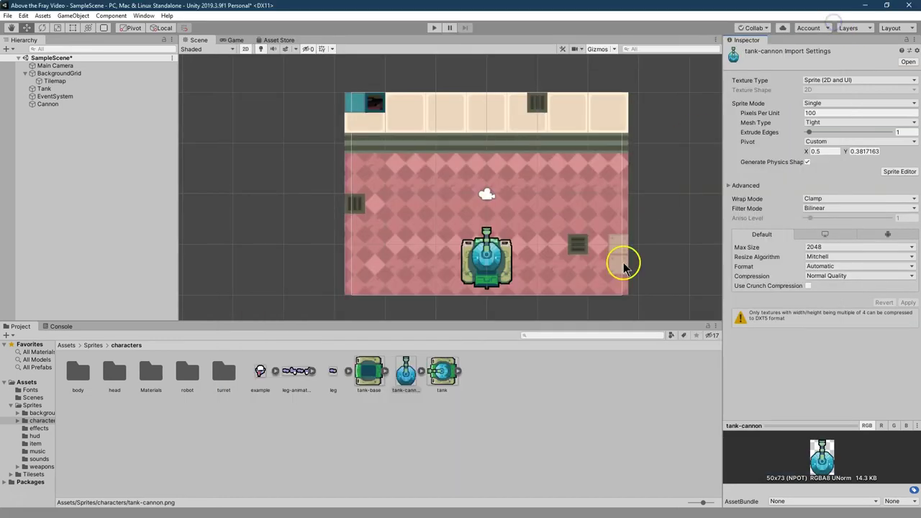
Select the Cannon and nudge its position slightly down on the tank
click(52, 104)
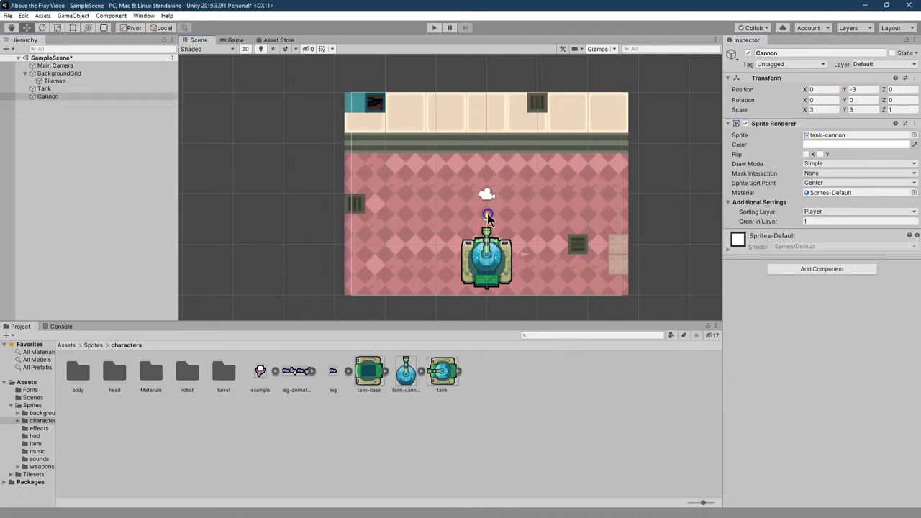
drag(487, 218, 487, 223)
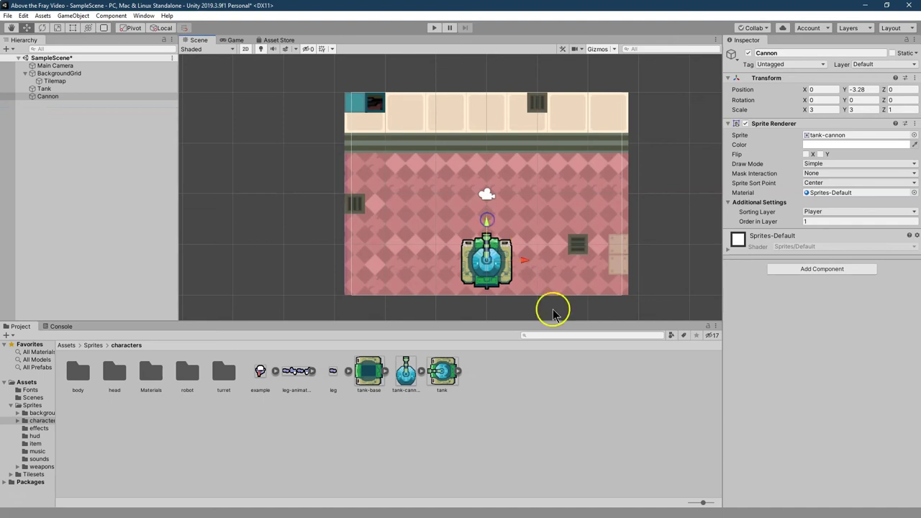
scroll(559, 302, up, 3)
click(876, 92)
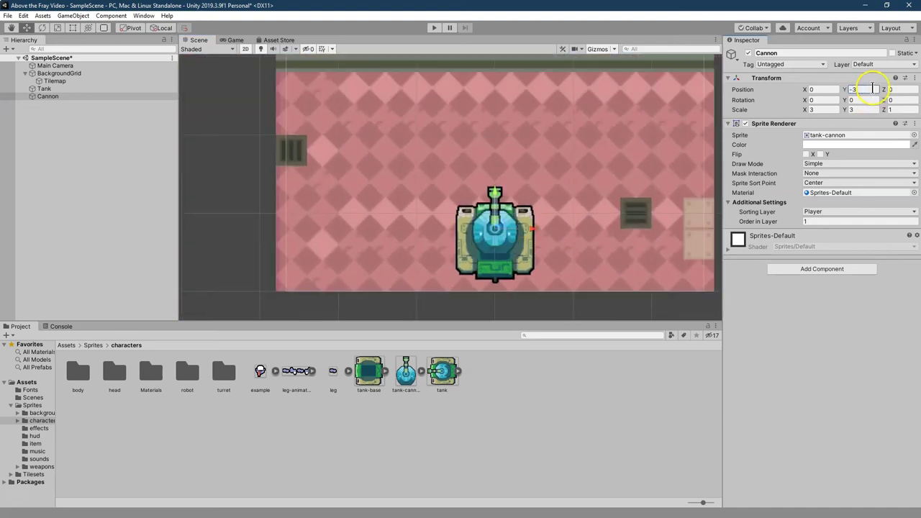
click(211, 166)
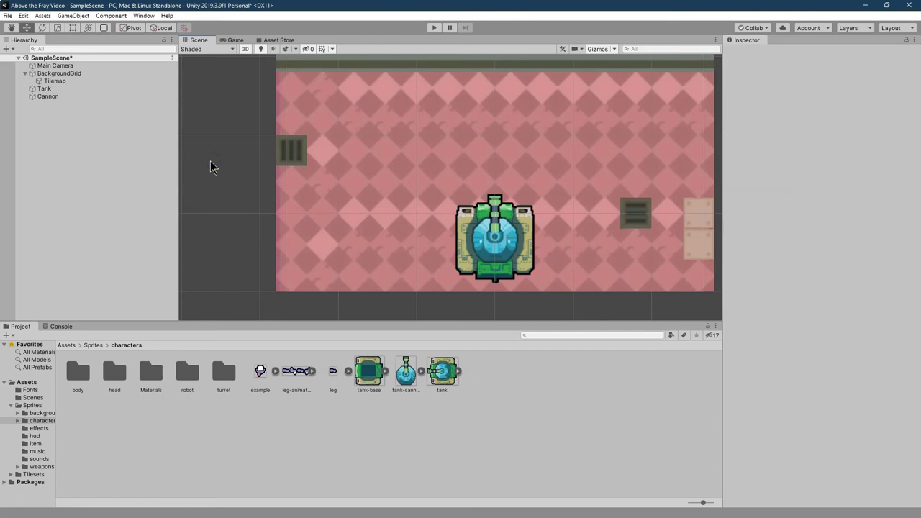
scroll(338, 149, down, 4)
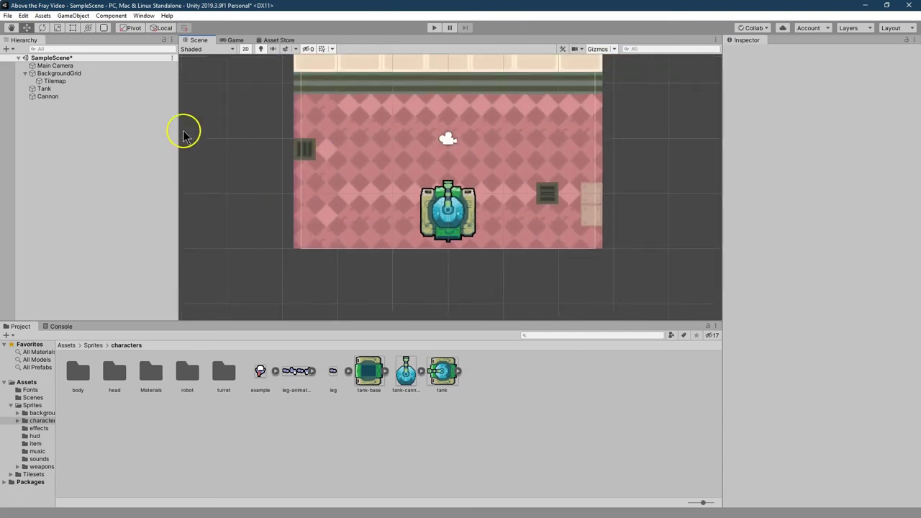
Parent the Cannon under the Tank, then undo the accidental Scene-view move
drag(41, 99, 46, 89)
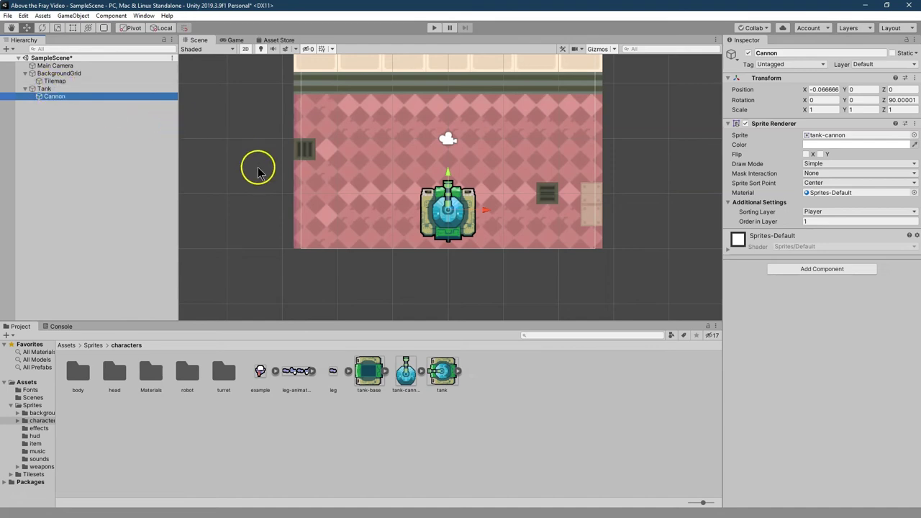
scroll(352, 176, down, 1)
scroll(368, 125, up, 2)
drag(452, 194, 455, 191)
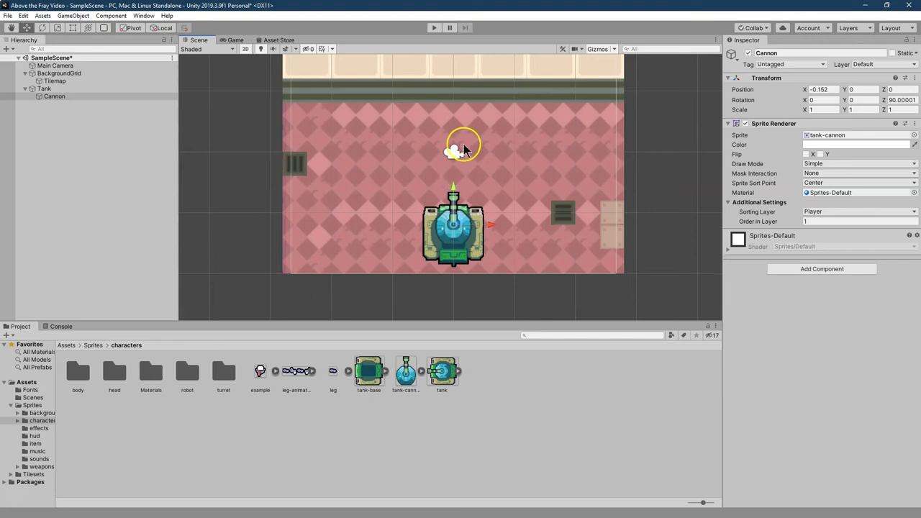
click(29, 16)
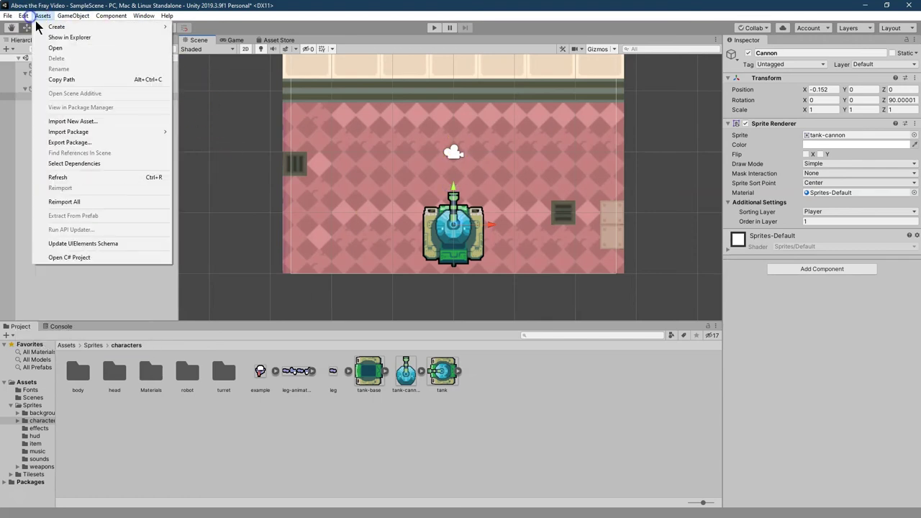
click(32, 26)
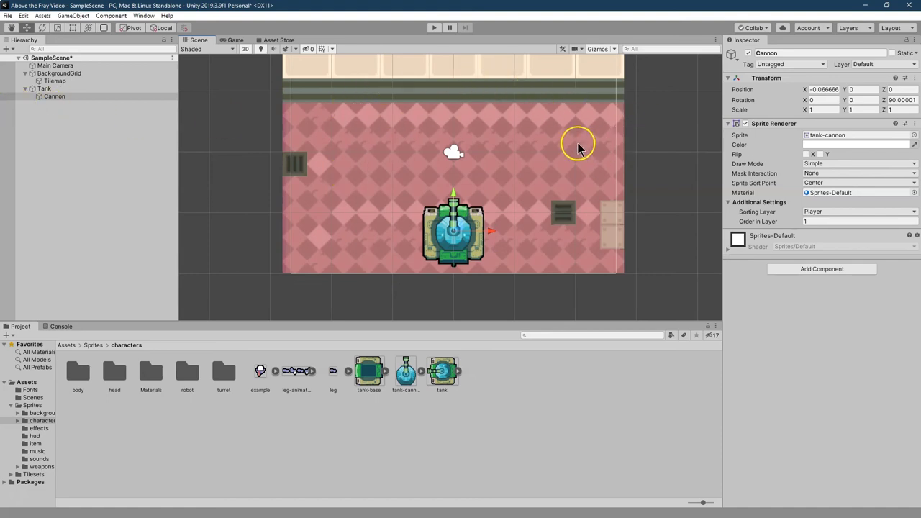
scroll(541, 162, up, 2)
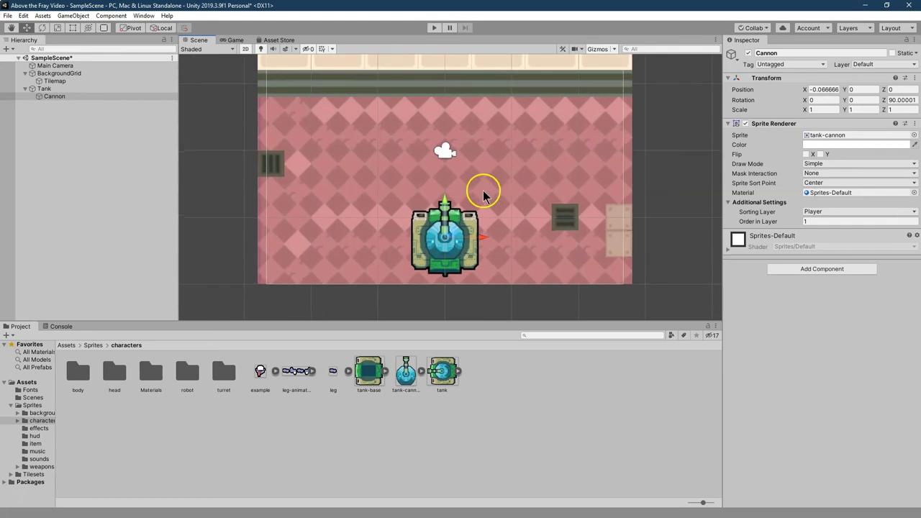
Attach a new script named CannonScript to the Cannon through Add Component
click(60, 96)
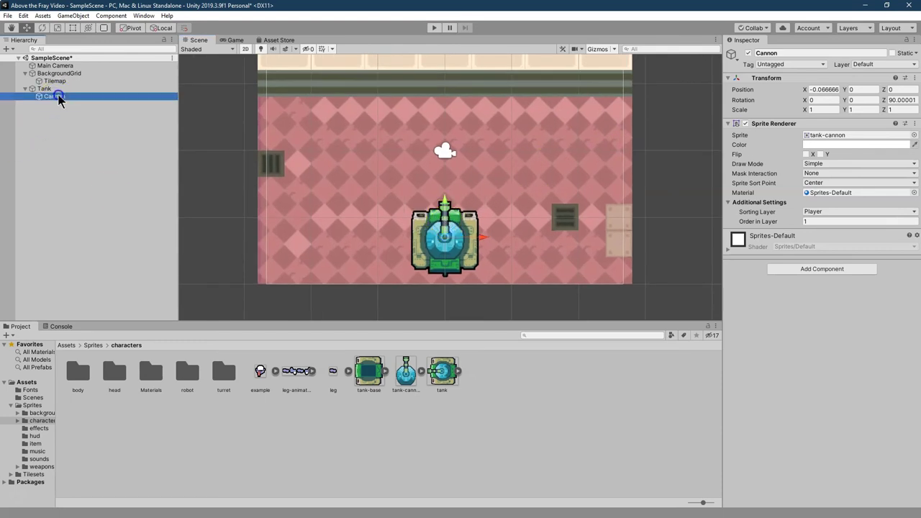
click(812, 269)
text(CameraScri)
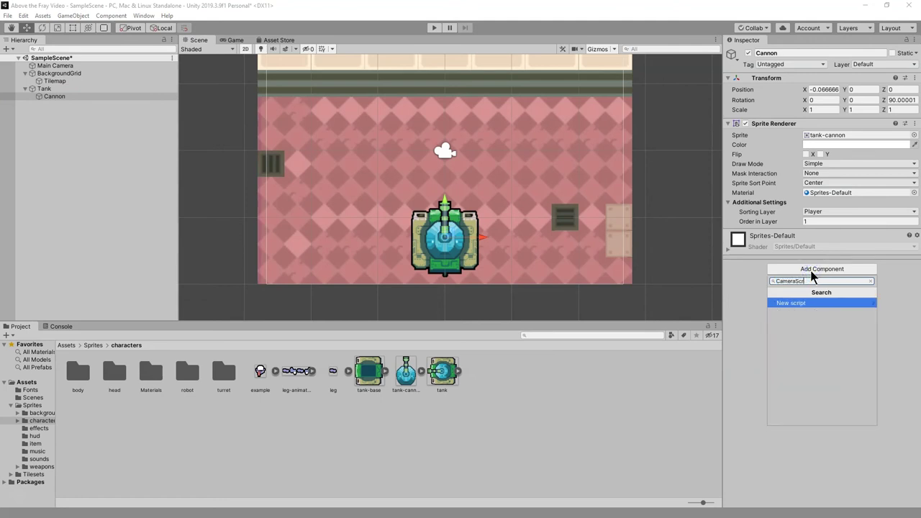
key(BackSpace)
key(BackSpace)
key(BackSpace)
key(BackSpace)
key(BackSpace)
key(BackSpace)
key(BackSpace)
key(BackSpace)
text(Cann)
click(815, 304)
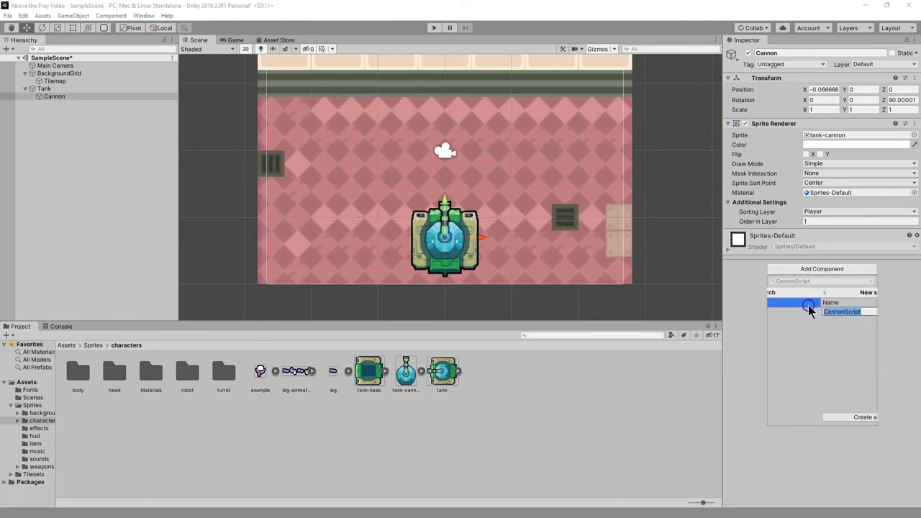
click(827, 416)
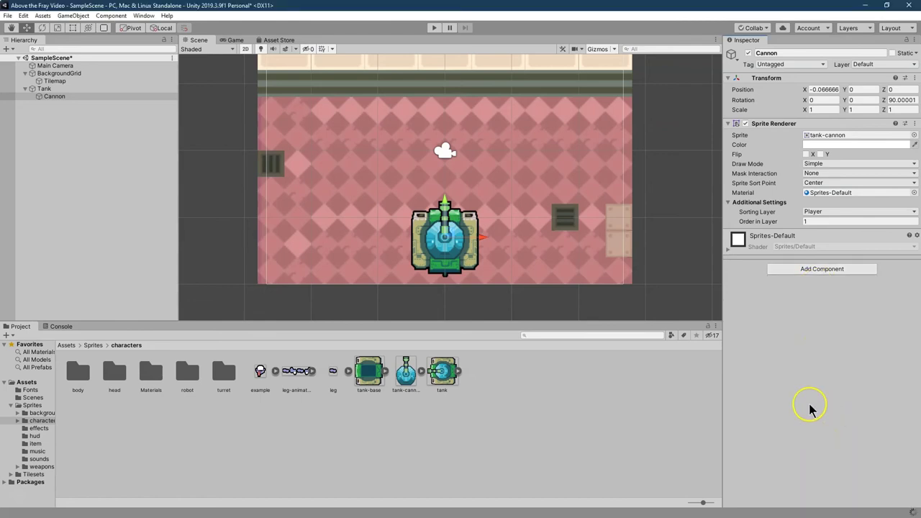
Create a new folder named Scripts inside Assets
click(29, 382)
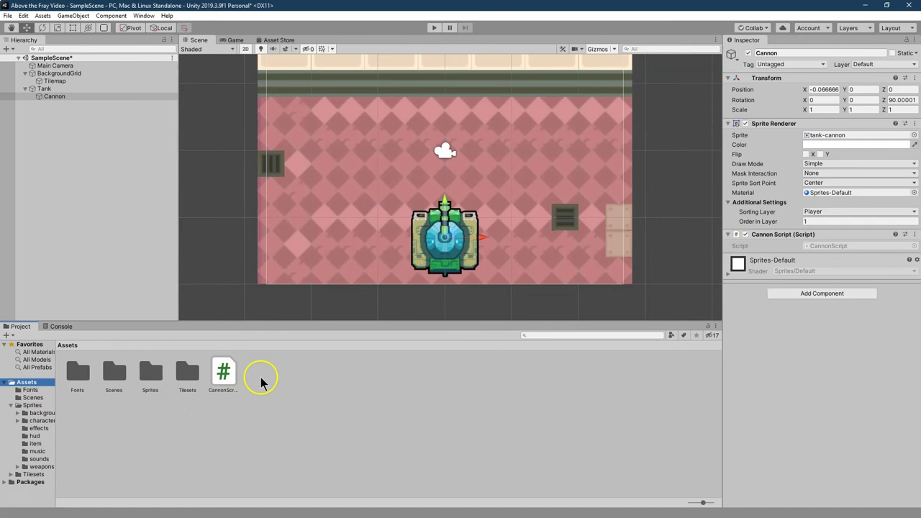
right_click(304, 384)
mouse_move(442, 152)
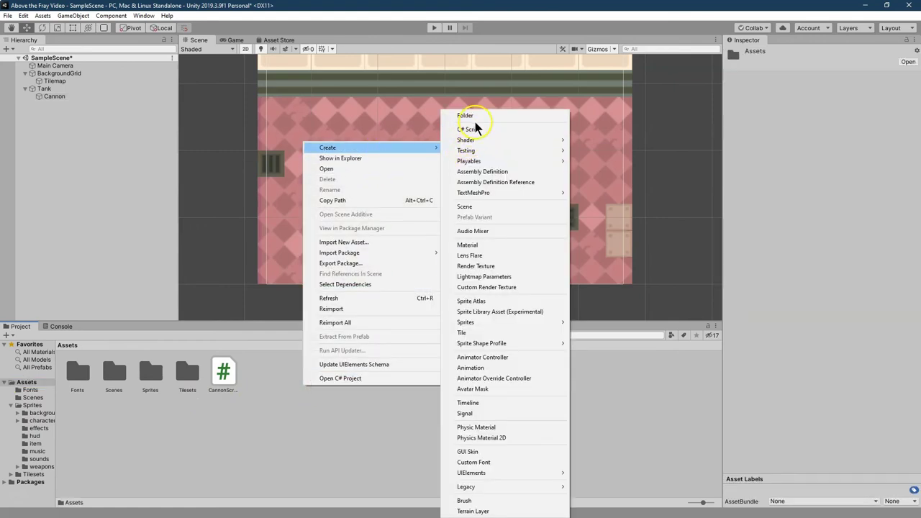
click(468, 116)
text(Scripts)
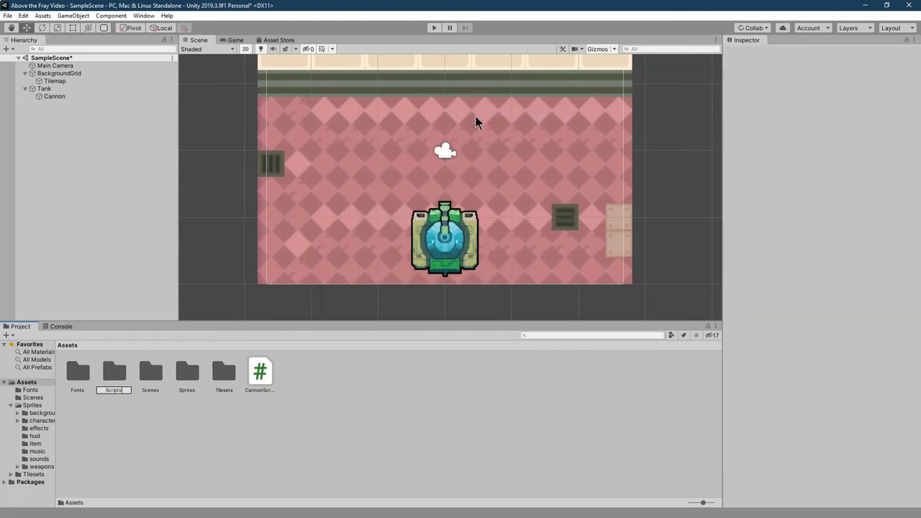
key(Return)
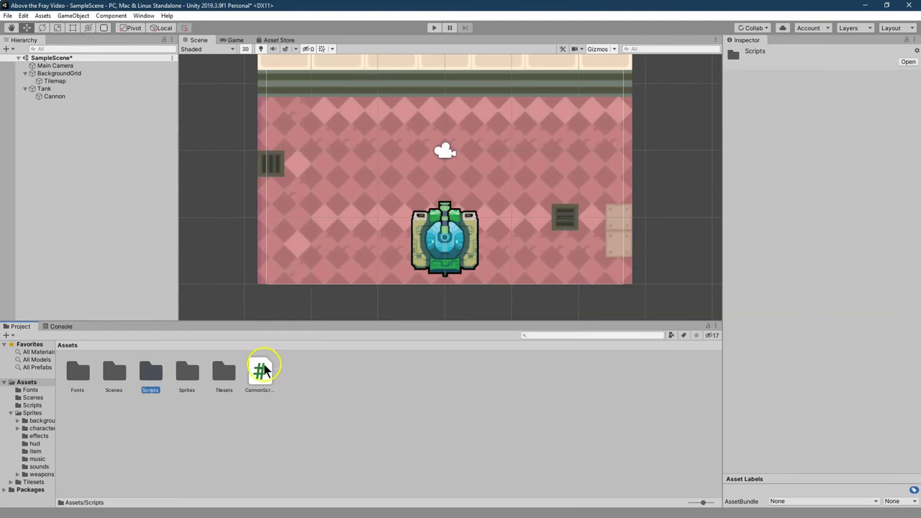
Move CannonScript into the Scripts folder and open it in Visual Studio
drag(259, 371, 157, 391)
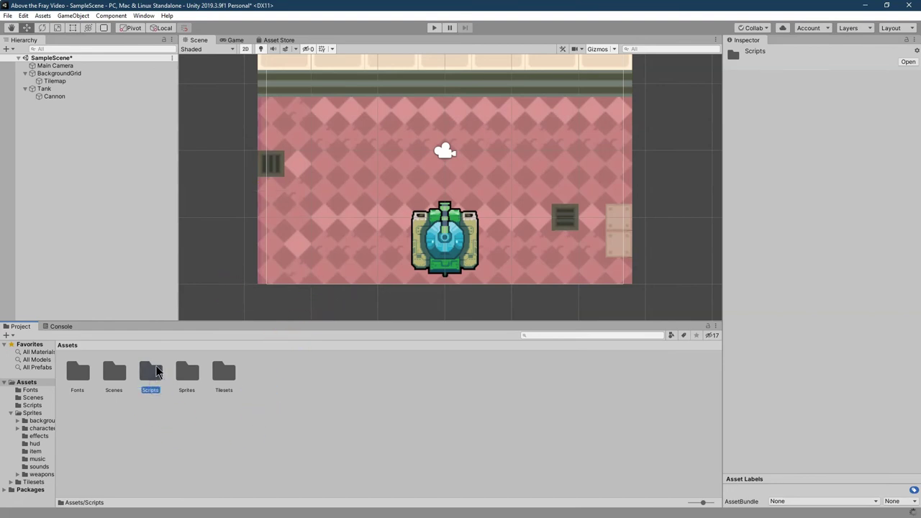
double_click(152, 373)
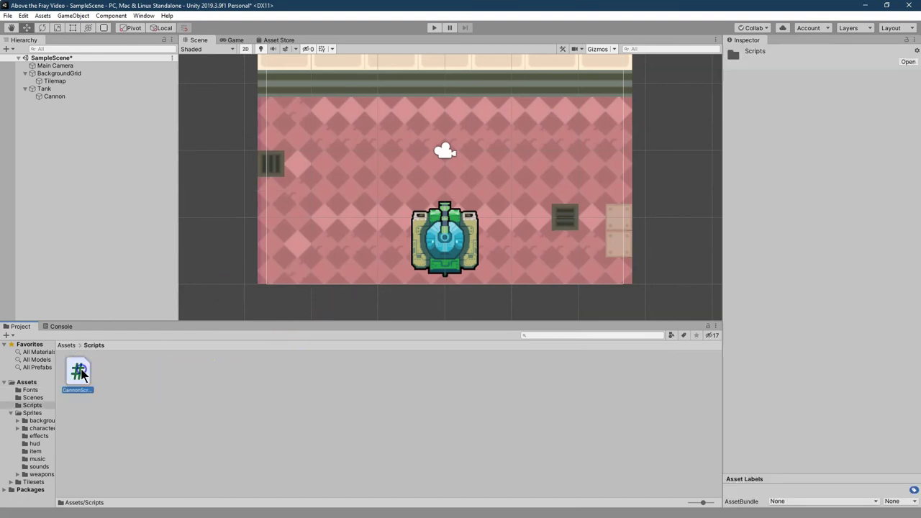
click(80, 372)
double_click(82, 374)
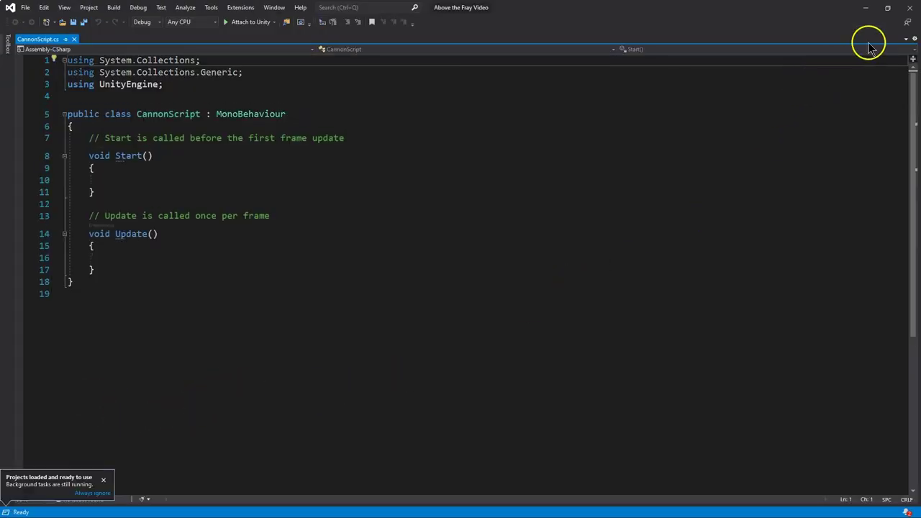
Arrange Visual Studio on the right and Unity on the left, with Visual Studio in front
click(887, 8)
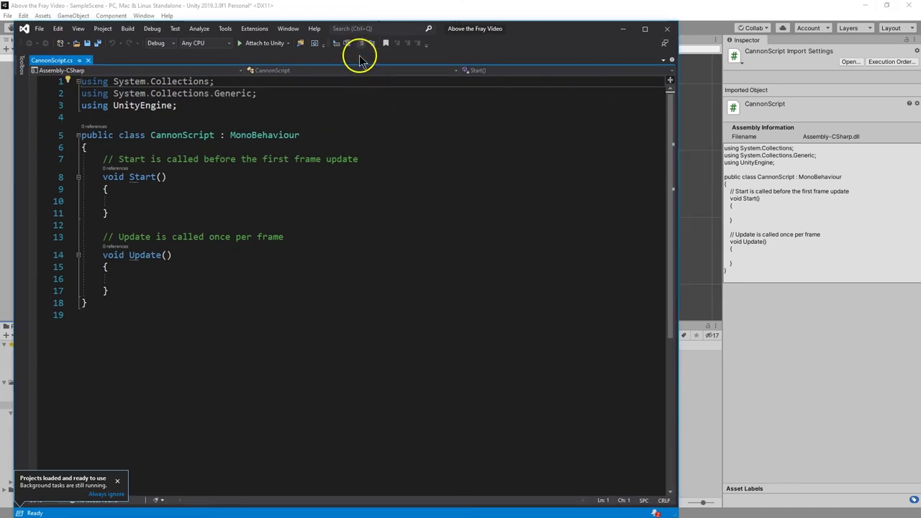
drag(528, 30, 755, 57)
click(885, 7)
click(744, 45)
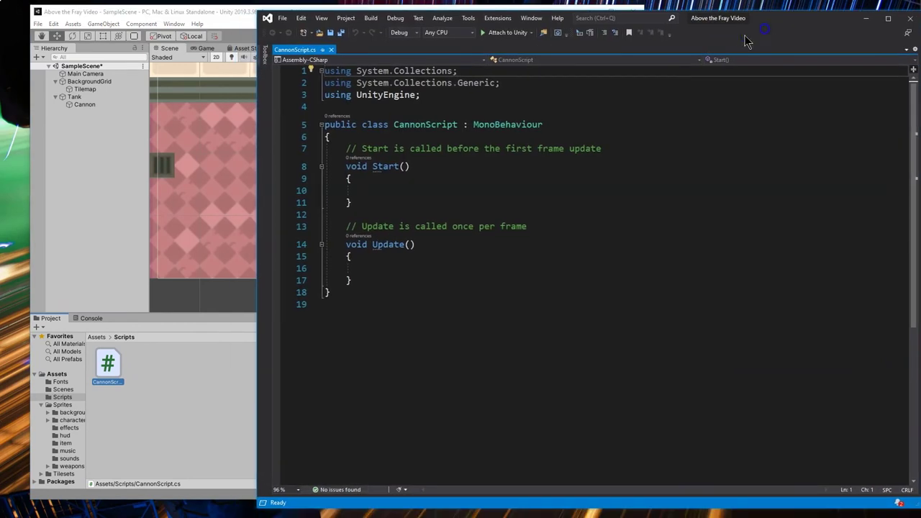
drag(175, 16, 138, 20)
click(787, 11)
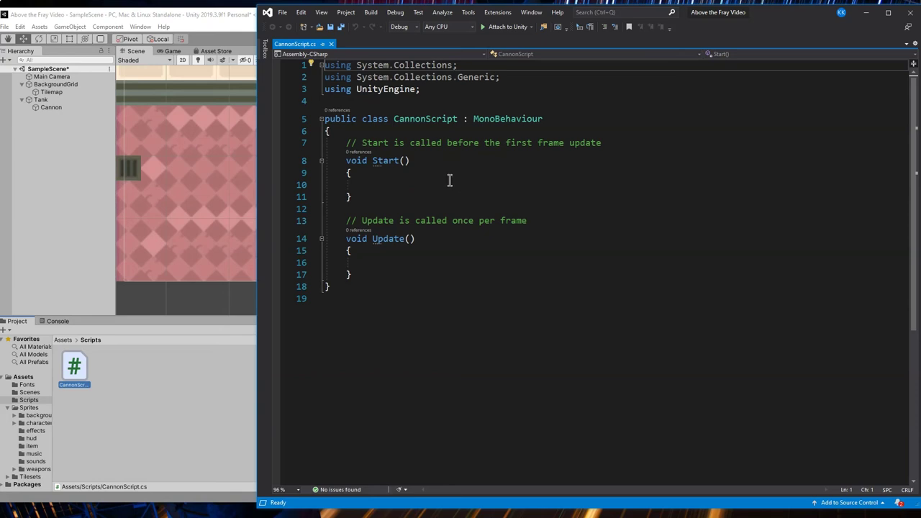
Delete the Start method and its comment, then declare 'private Vector3 zAngle;'
click(360, 197)
shift+click(346, 142)
key(Delete)
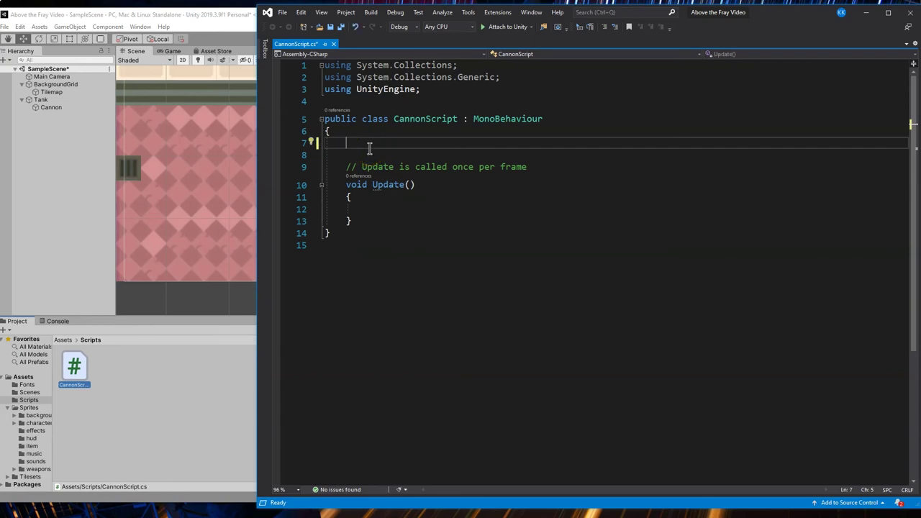
text(private Ve)
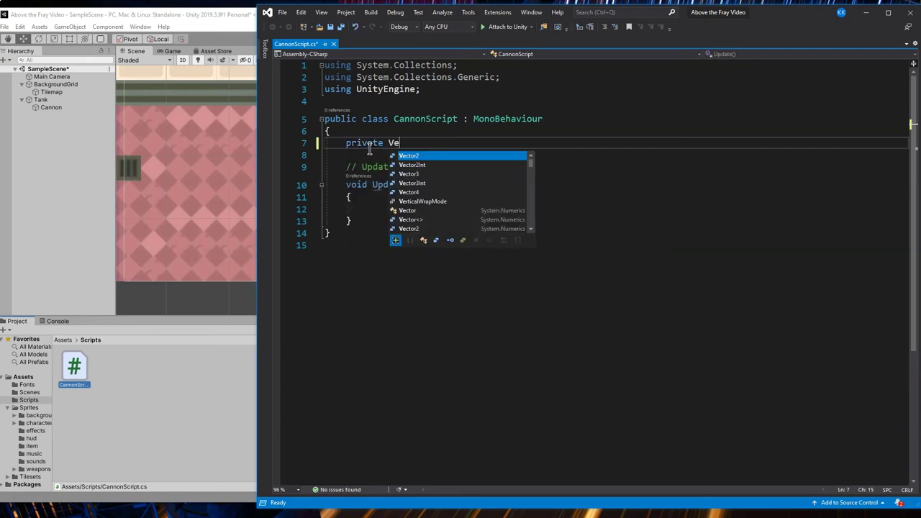
text(ctor3 )
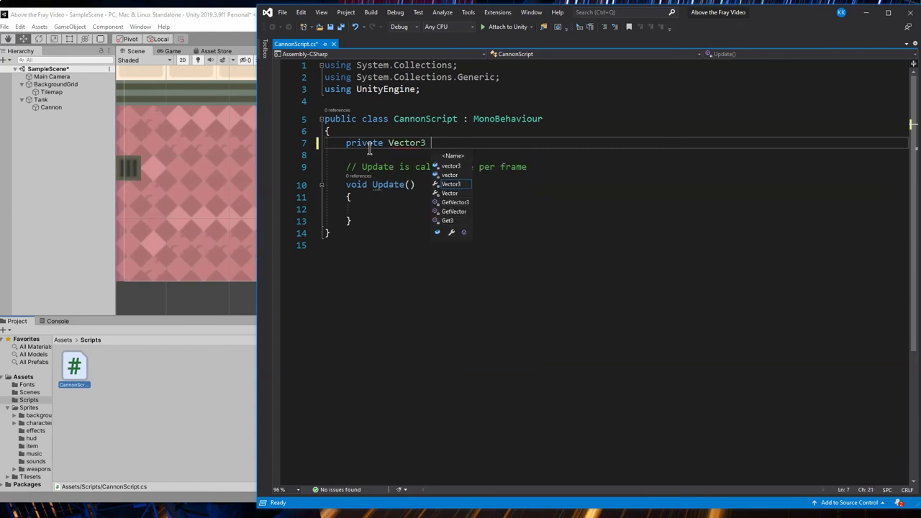
text(zAngle)
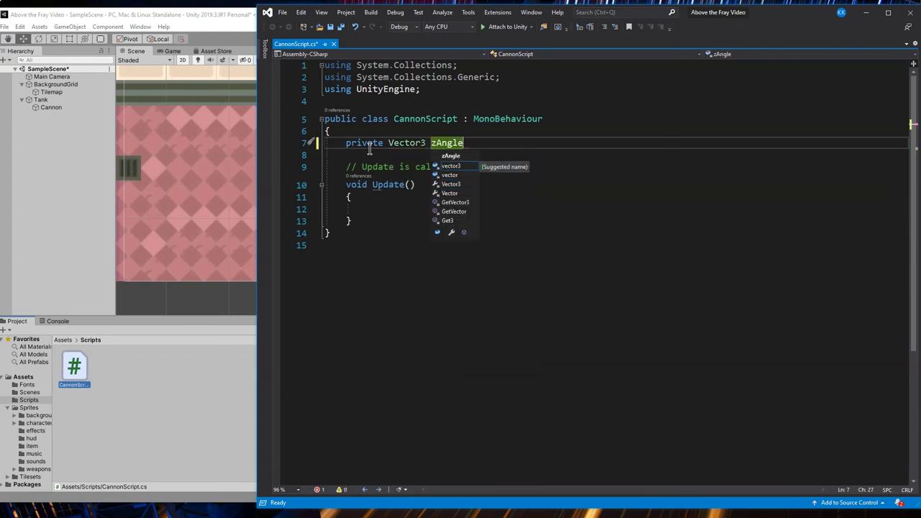
key(Escape)
text(;)
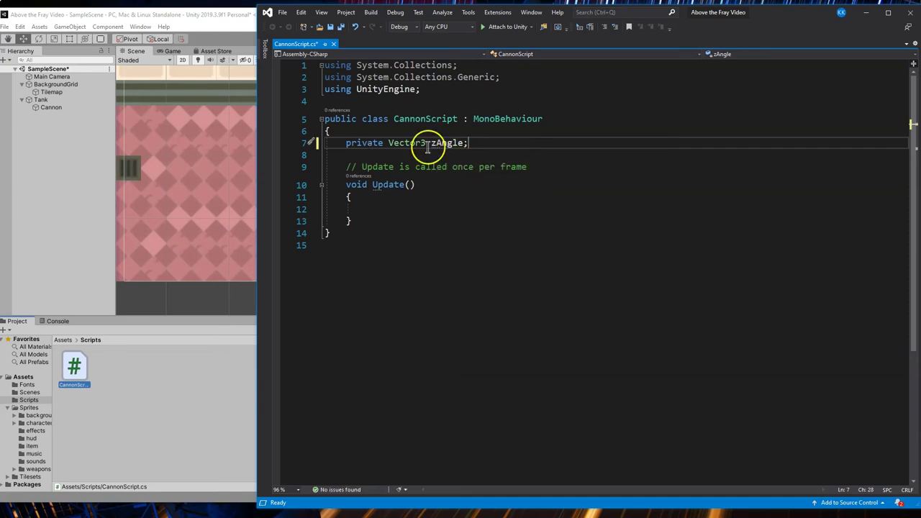
click(185, 24)
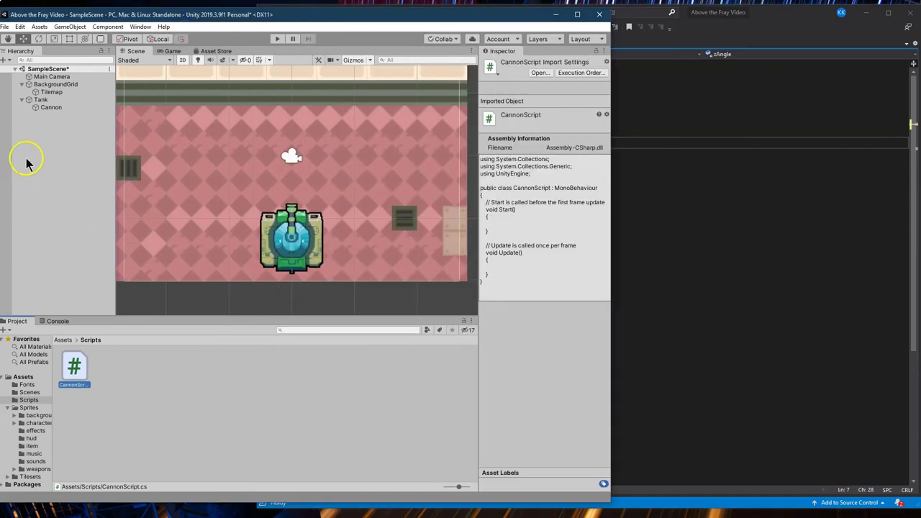
click(51, 107)
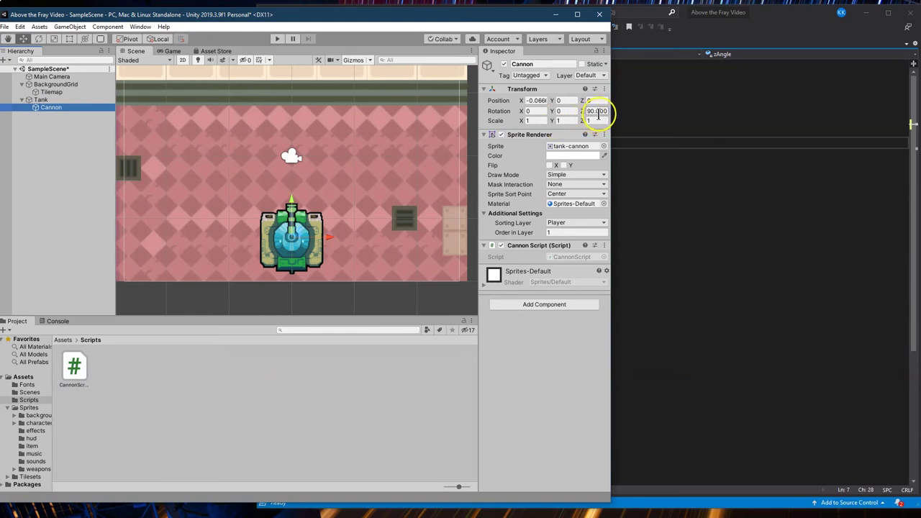
click(598, 113)
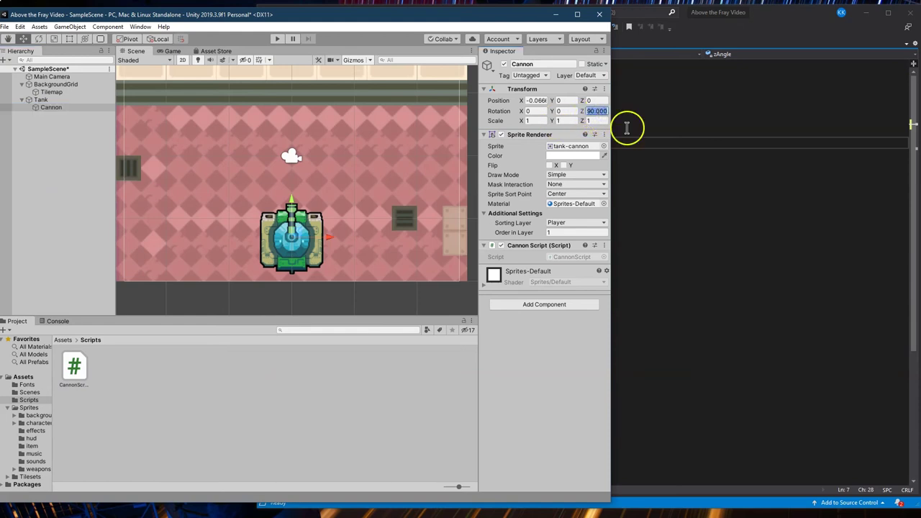
text(5)
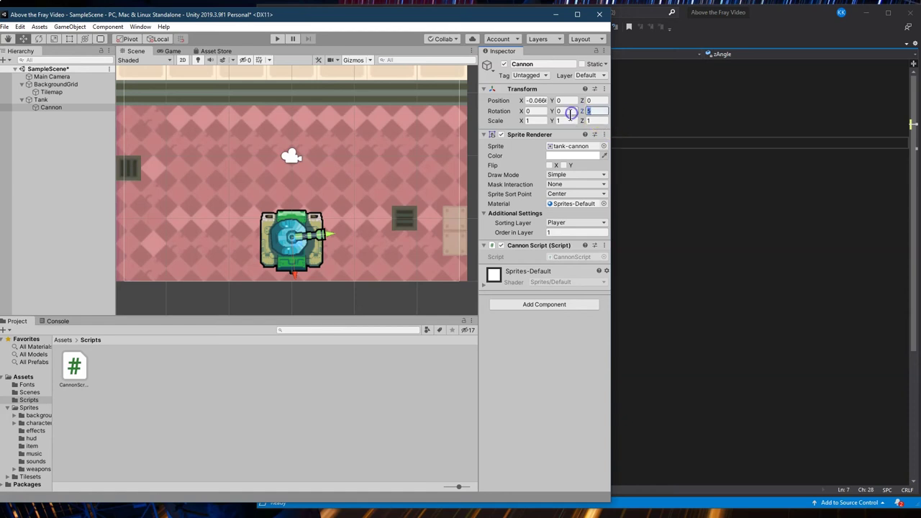
text(90)
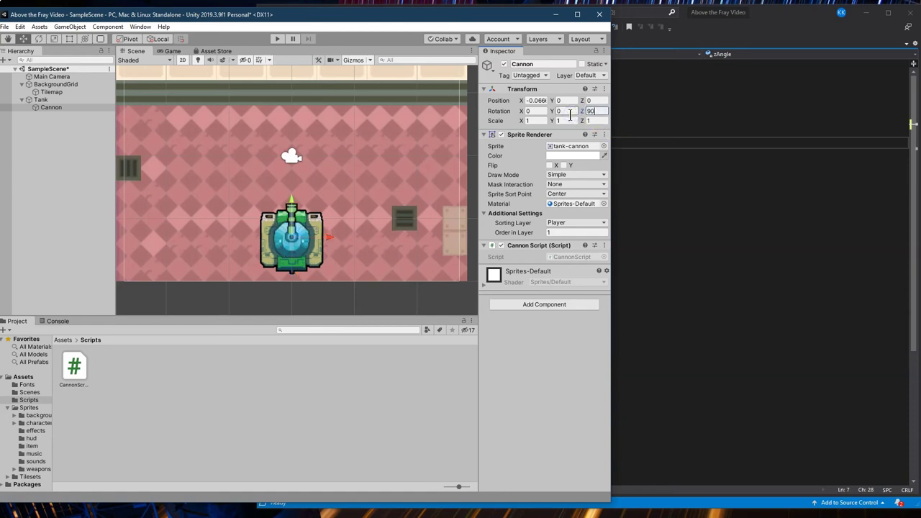
click(670, 218)
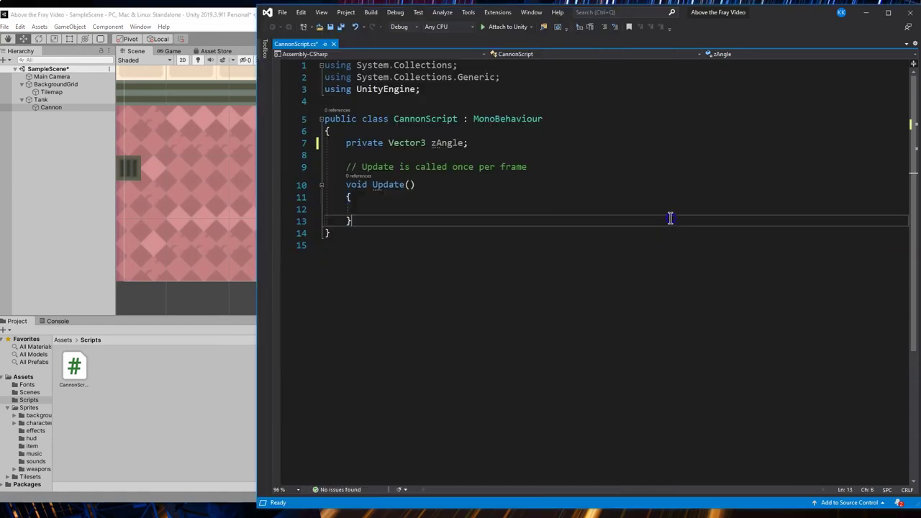
click(478, 143)
click(62, 148)
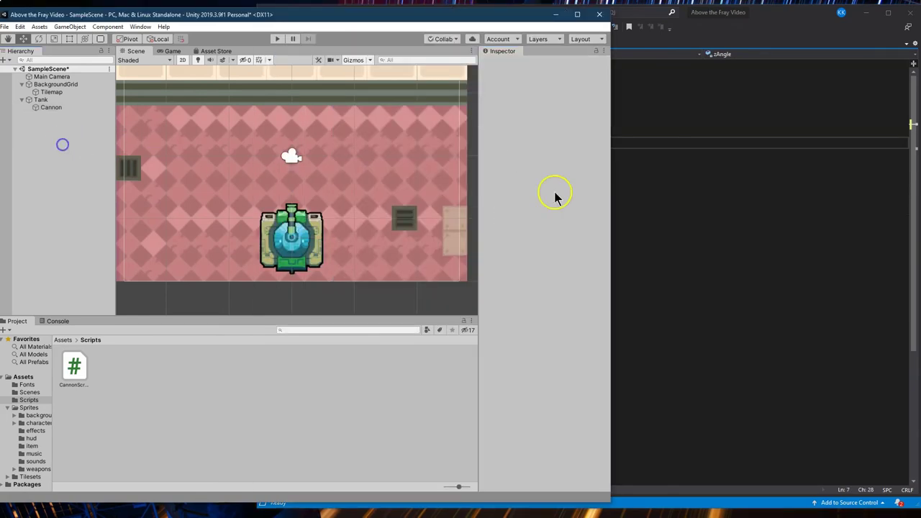
click(33, 101)
click(51, 107)
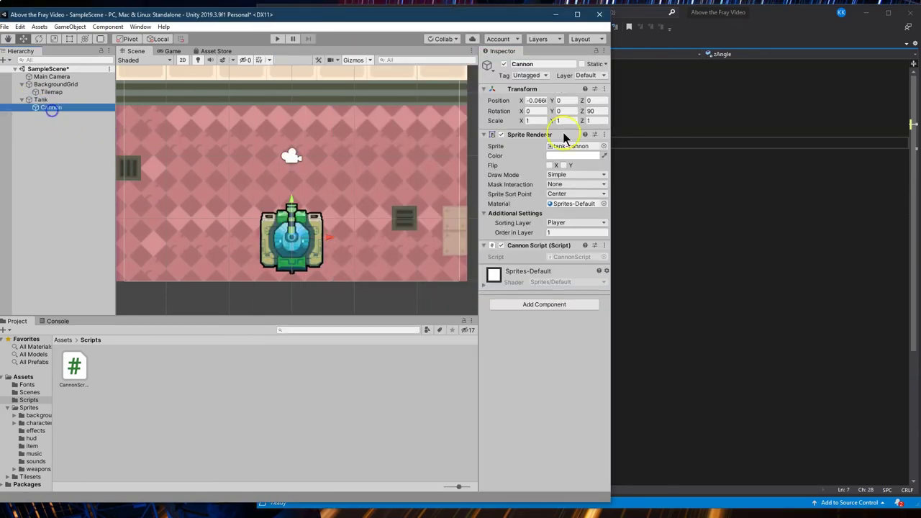
click(539, 111)
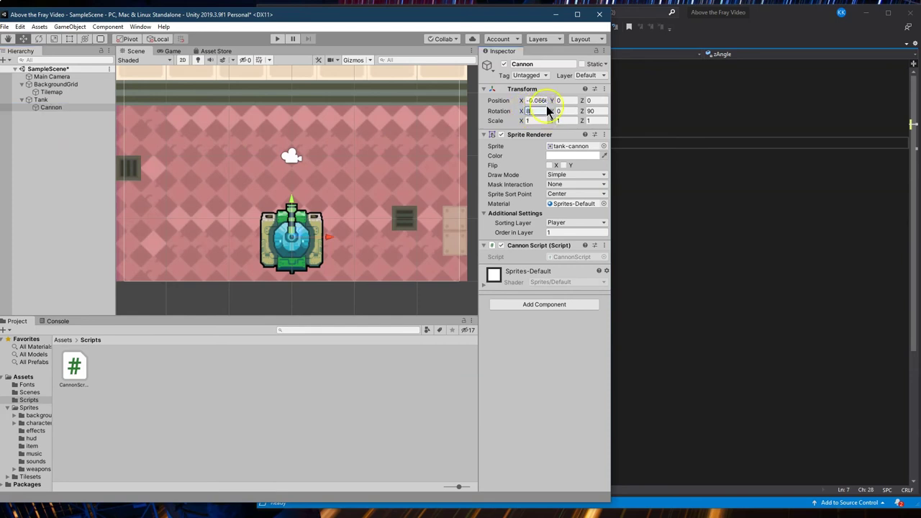
click(493, 113)
click(707, 186)
Declare 'private float angle = 1.0f;' on a new line beneath zAngle
click(438, 184)
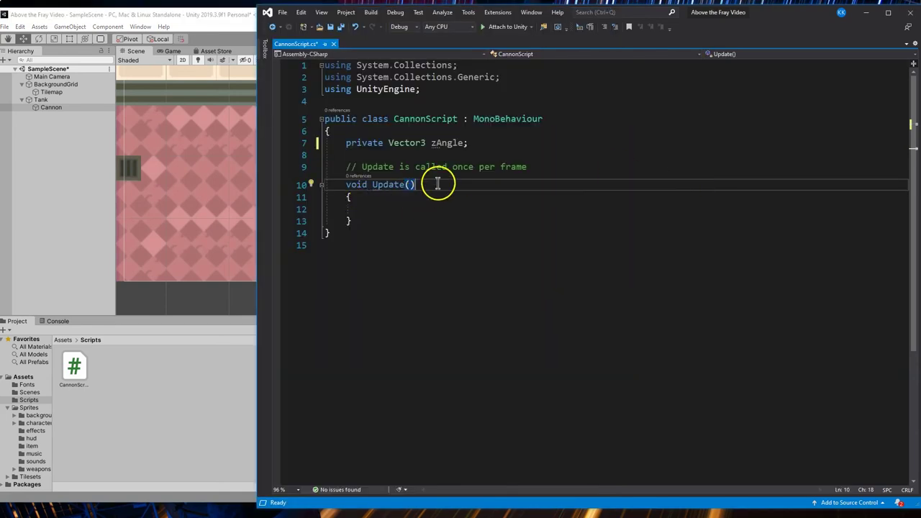
click(475, 144)
key(Return)
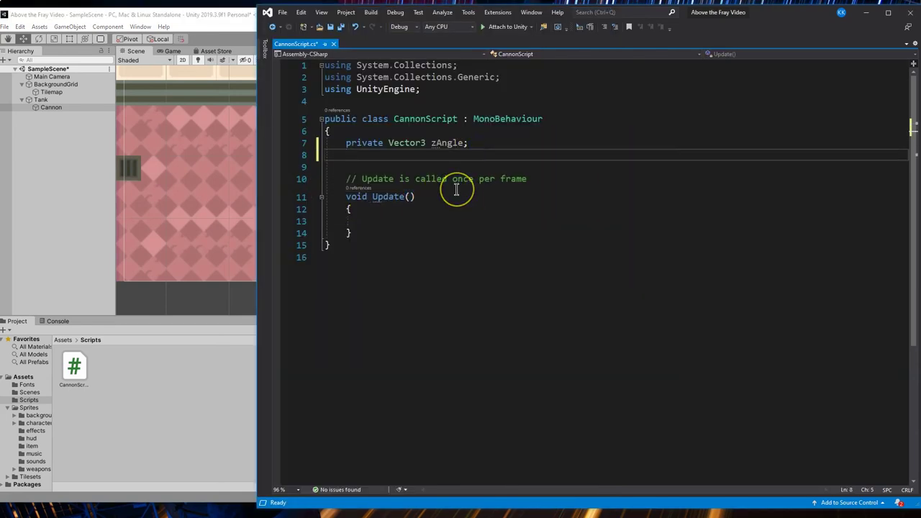
text(public)
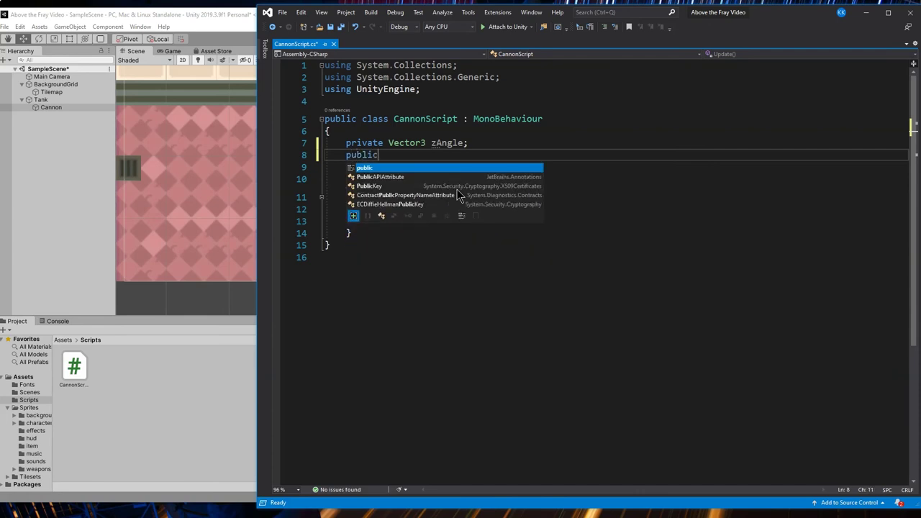
text(float)
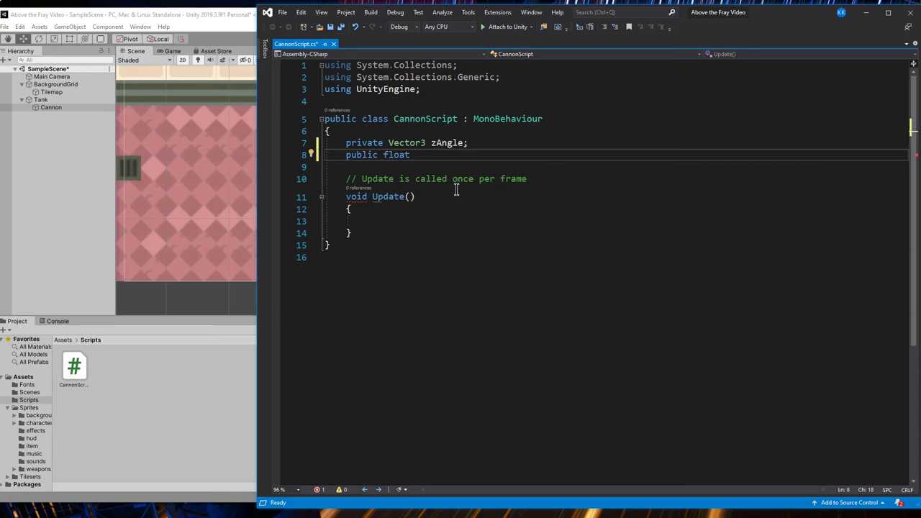
key(Home)
key(Delete)
key(Delete)
key(Delete)
key(Delete)
key(Delete)
key(Delete)
key(Delete)
text(private float angle = 1.0f;)
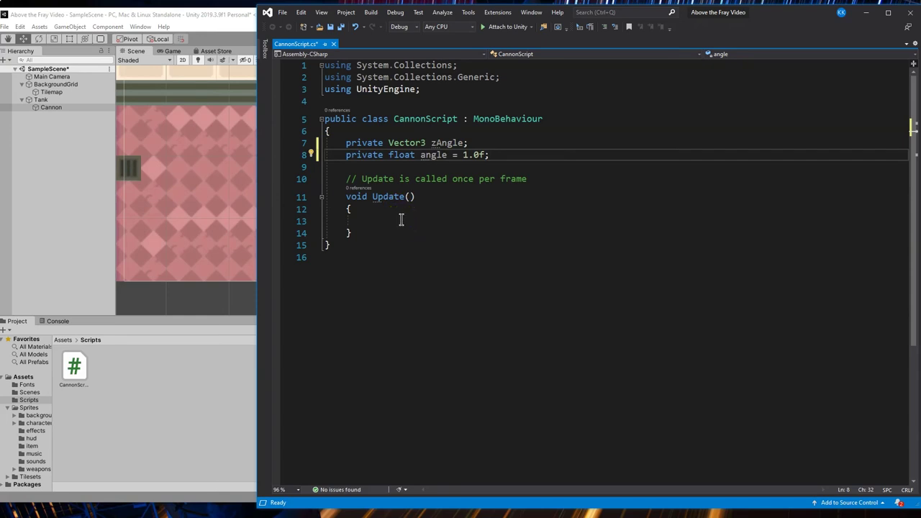
click(400, 219)
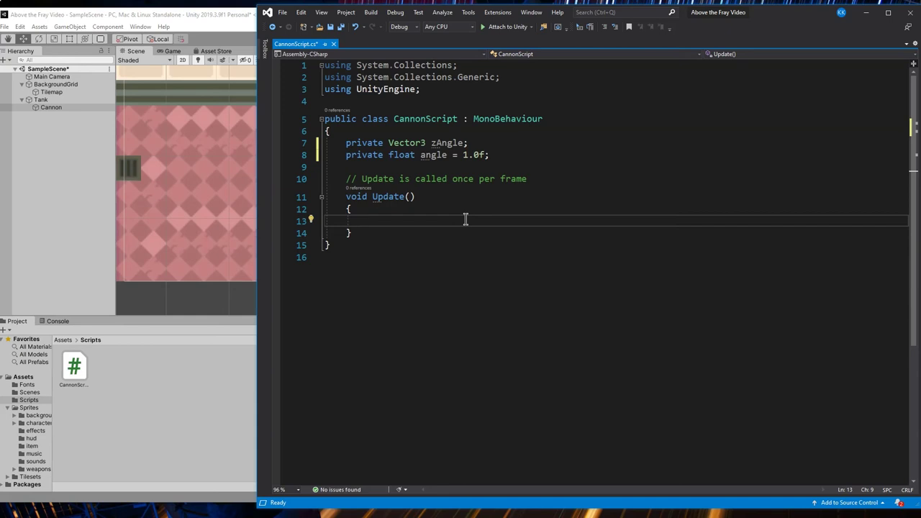
In Update, add 'Vector3 mousePos = Camera.main.ScreenToWorldPoint(Input.mousePosition);'
text(Ve)
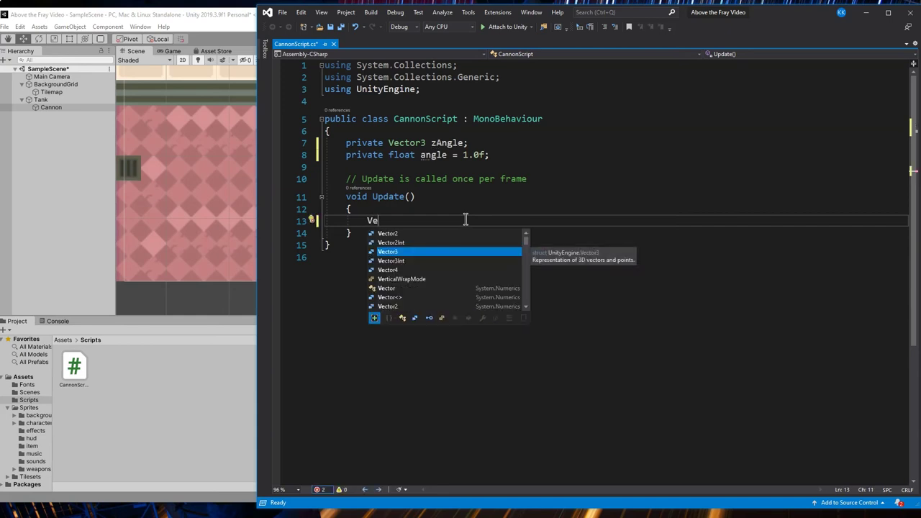
text(cto)
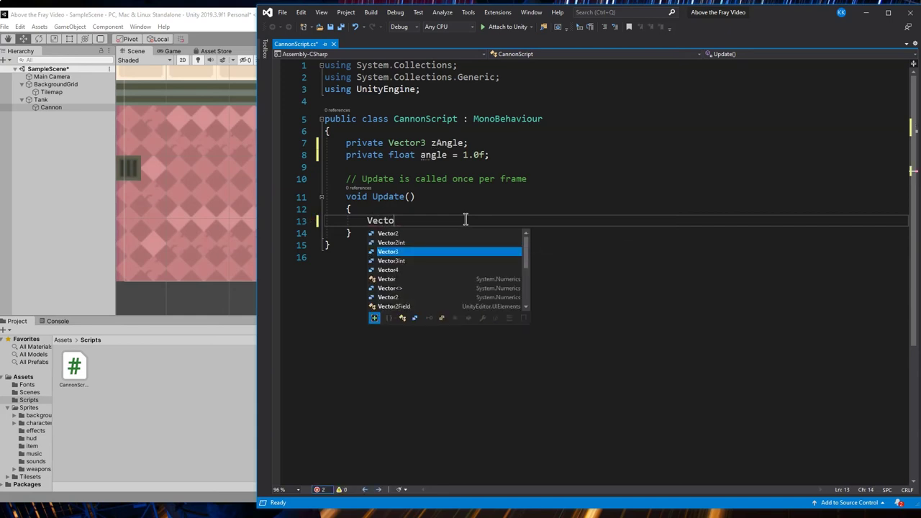
key(Tab)
text(mousePos =)
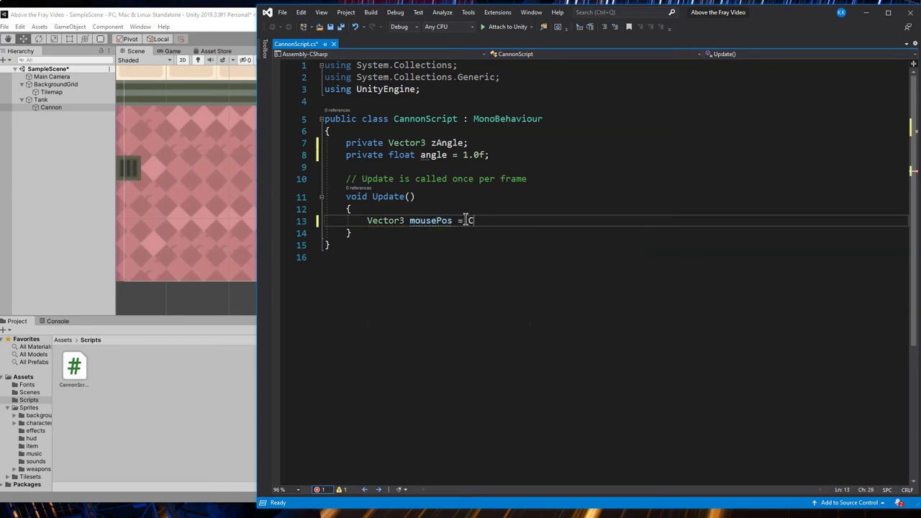
text( Camera.main.)
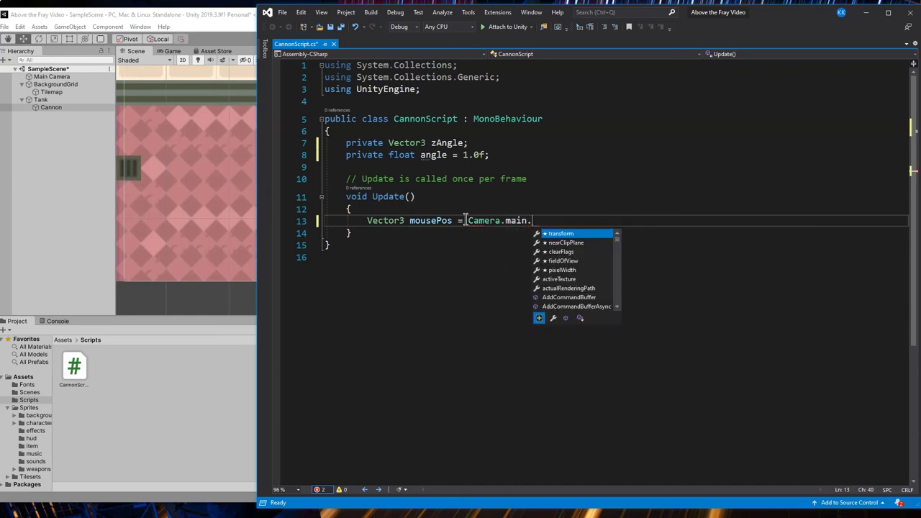
text(Scre)
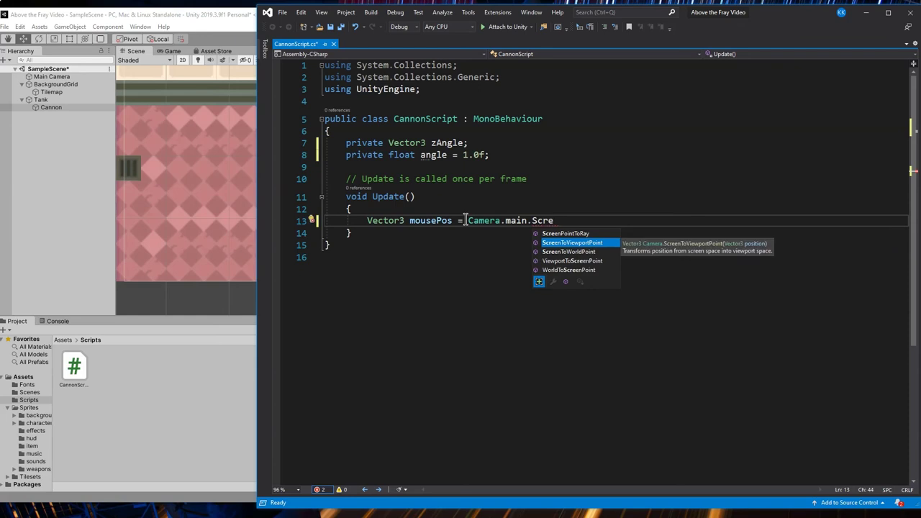
key(Down)
key(Tab)
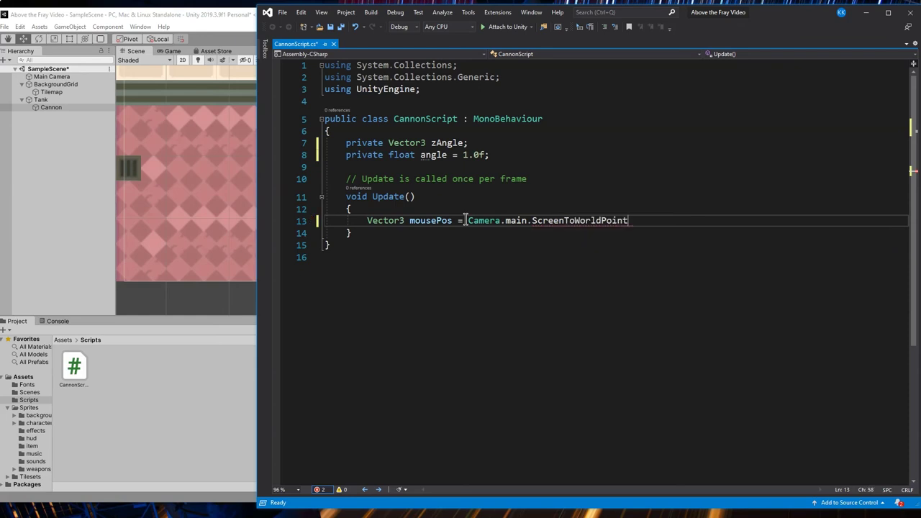
text(()
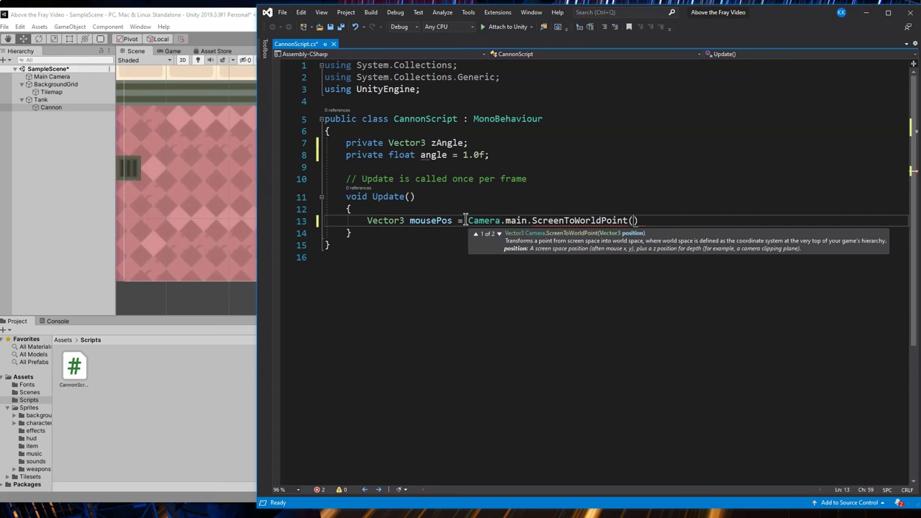
text(Input.mou)
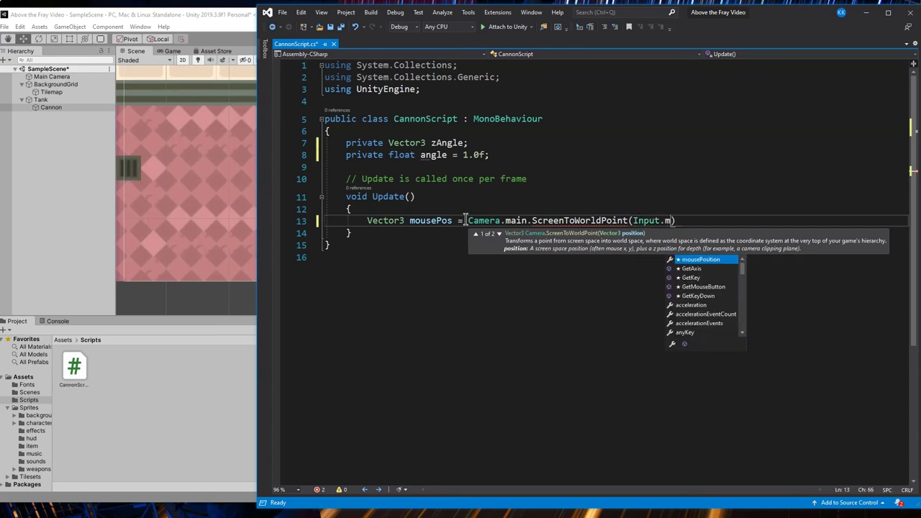
key(Tab)
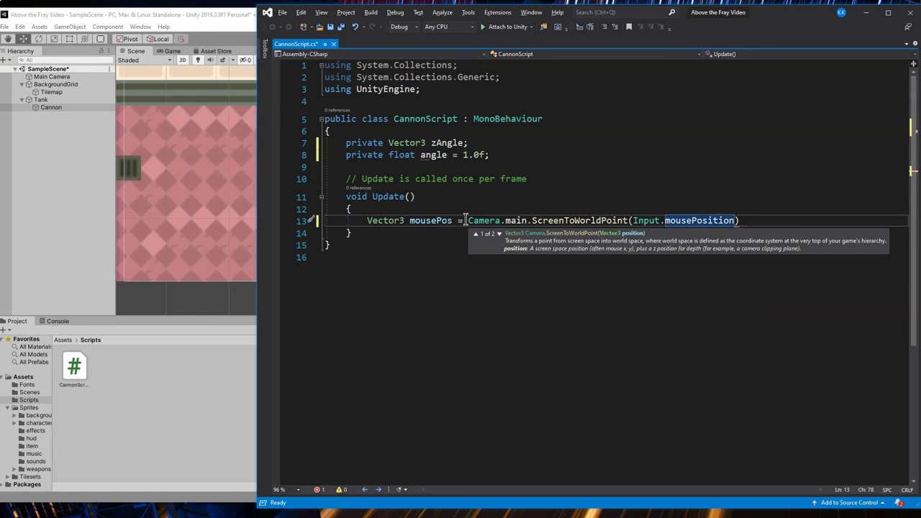
key(Escape)
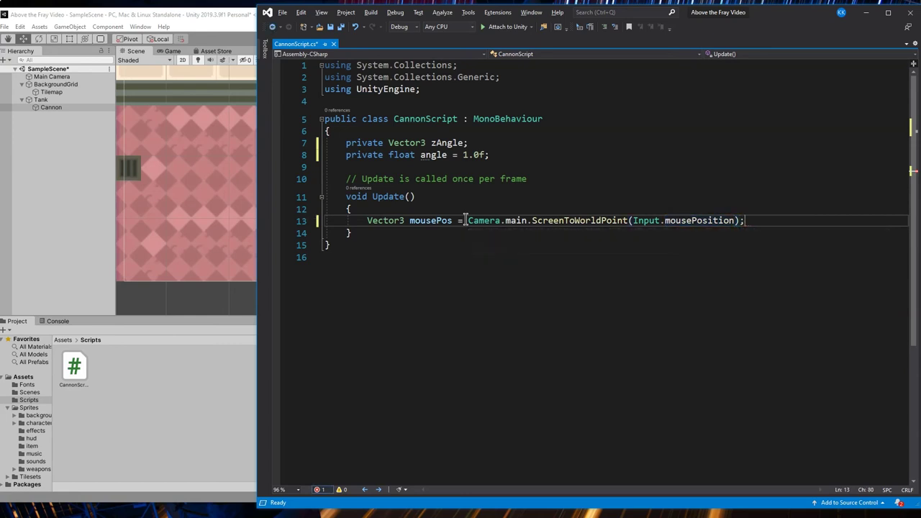
mouse_move(568, 220)
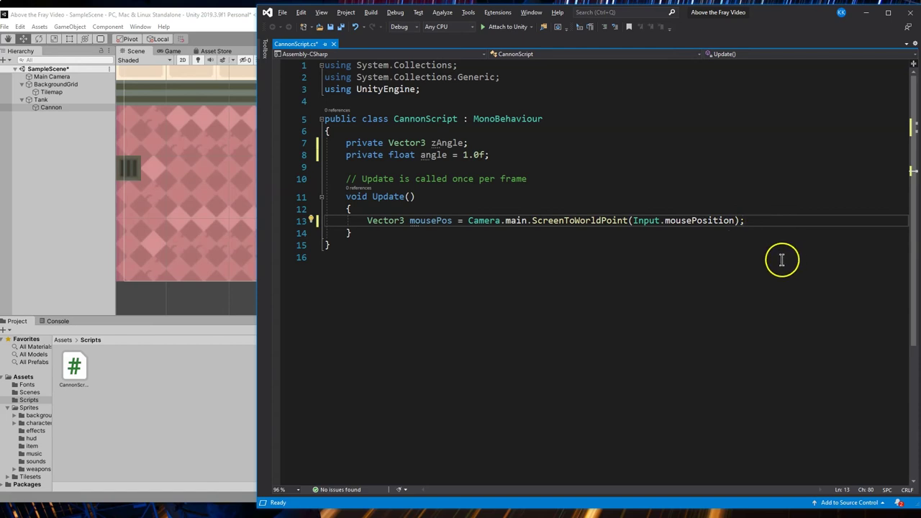
Add 'mousePos.z = 0f;' and begin a '// Gun follows the mouse' comment
key(Return)
text(mouse)
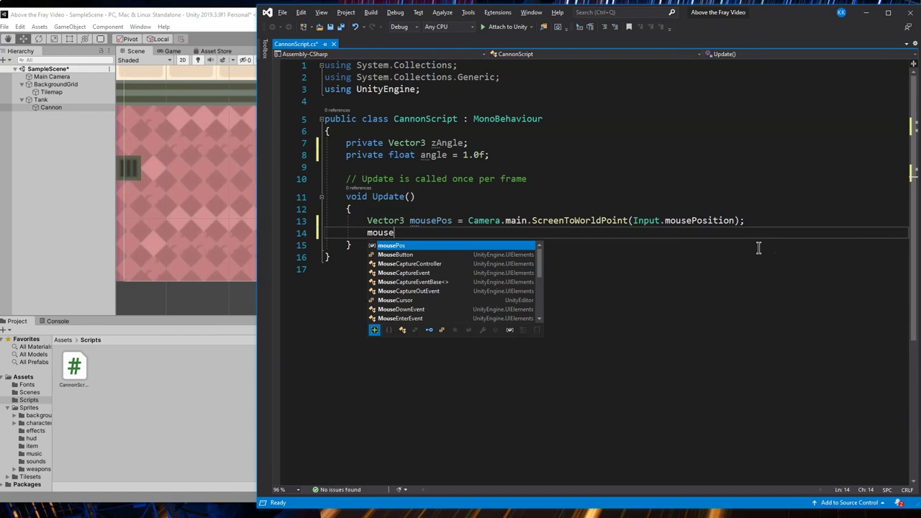
text(Pos.z = )
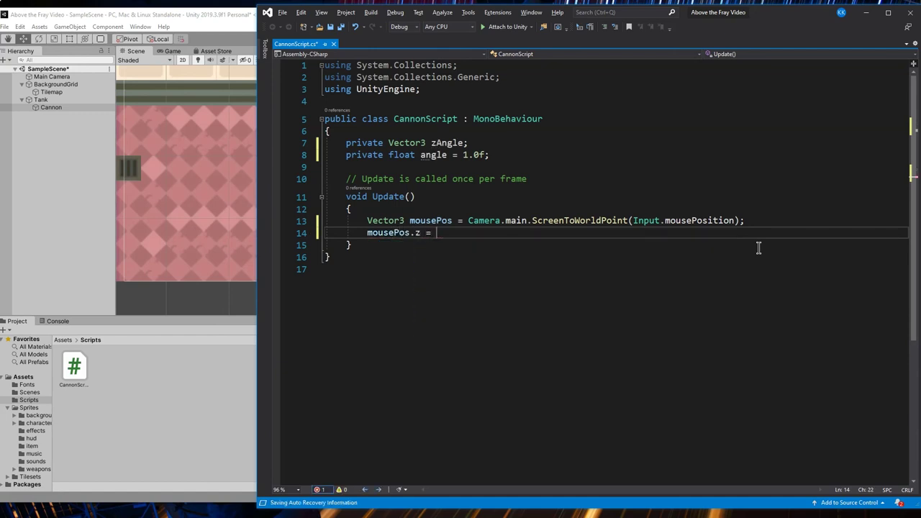
text(0f;)
key(Return)
key(Return)
text(// Gun follows the mouse)
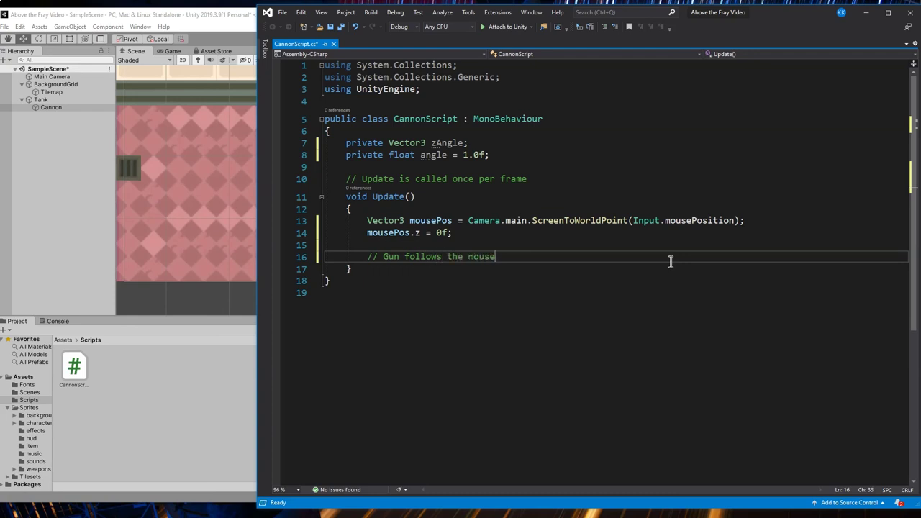
Add 'Vector3 aimDirection = (mousePos - transform.position).normalized;' below the comment
key(Return)
key(Return)
key(BackSpace)
key(Up)
key(Down)
text(Vector3)
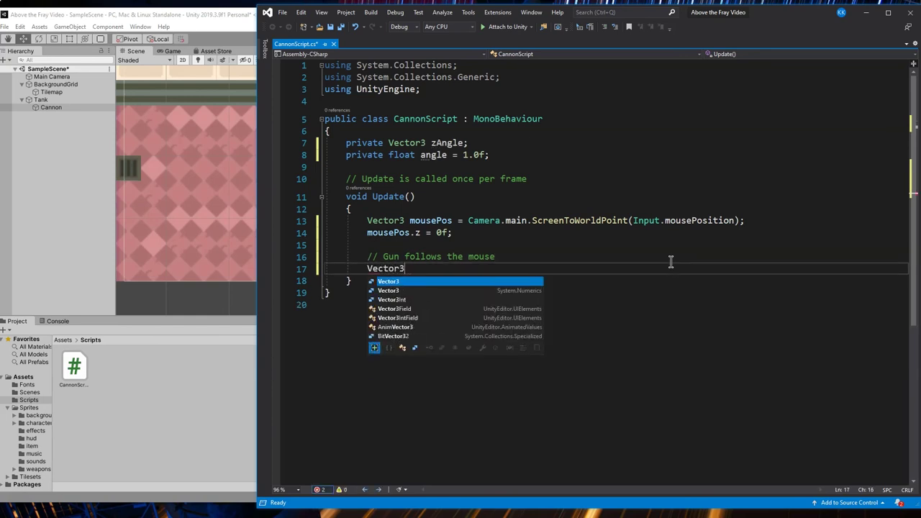
text( aimDirection )
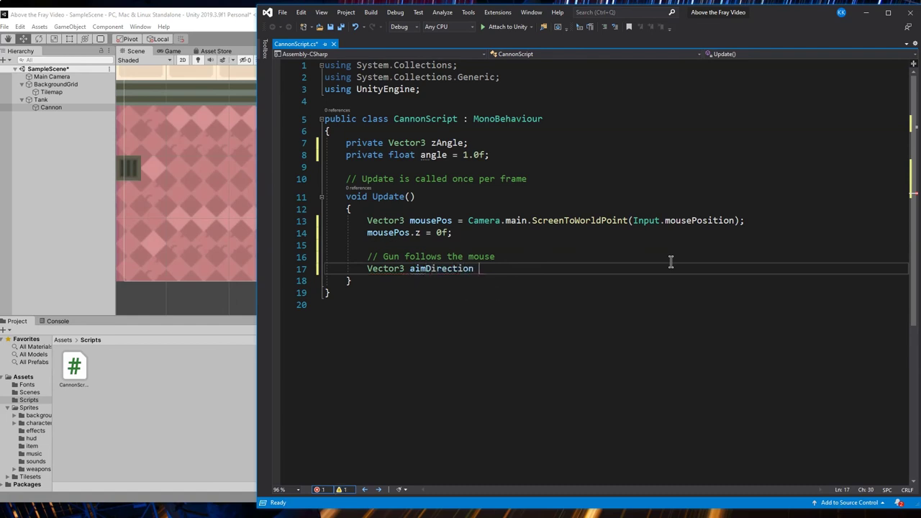
text(= (mousePo)
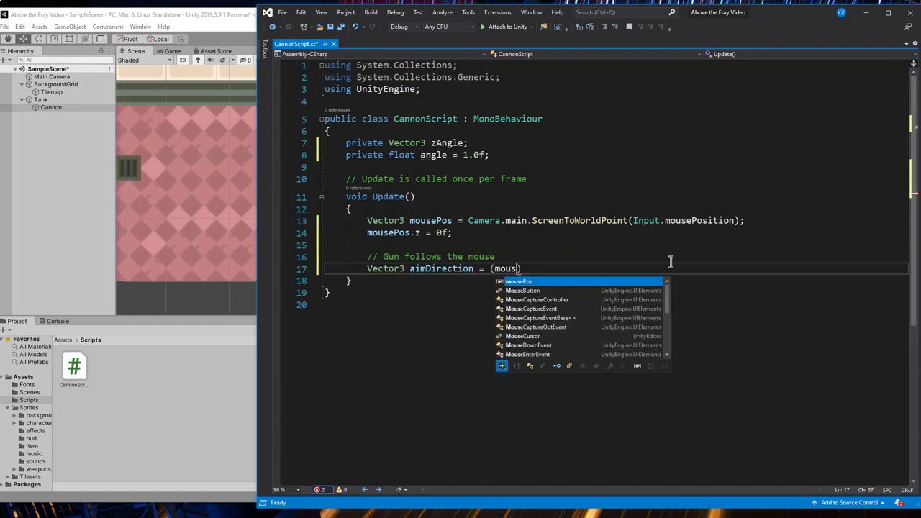
text(s - transform)
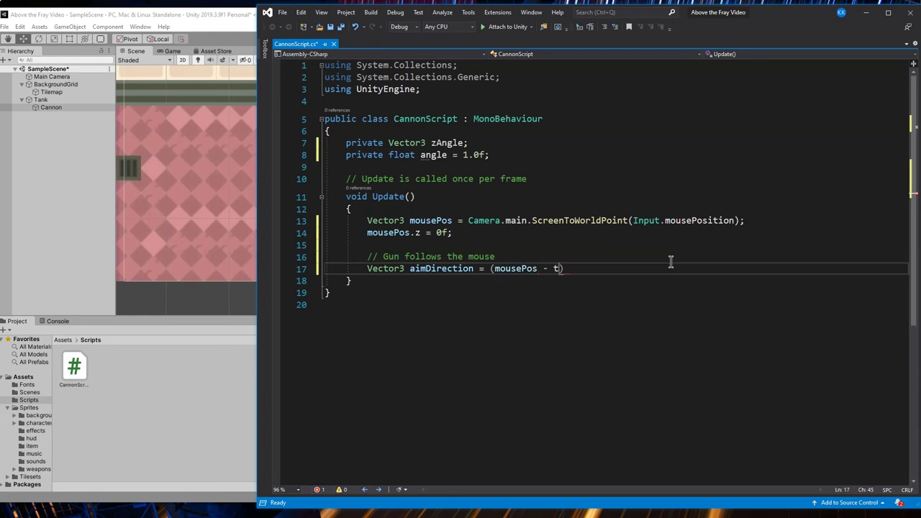
text(.position)
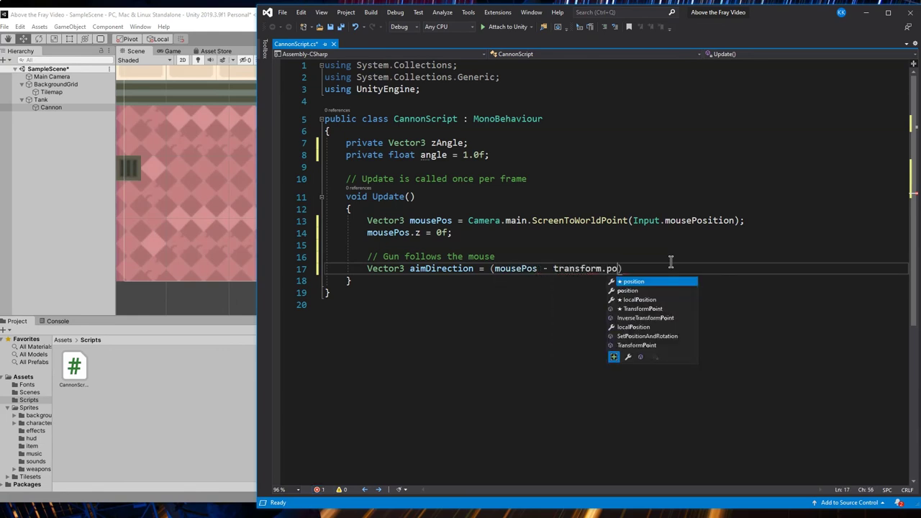
text().normalized')
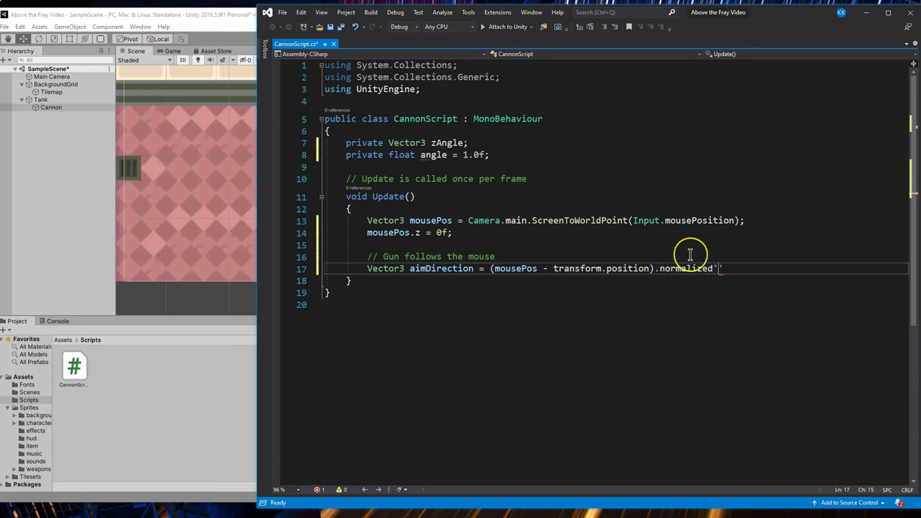
key(BackSpace)
text(;)
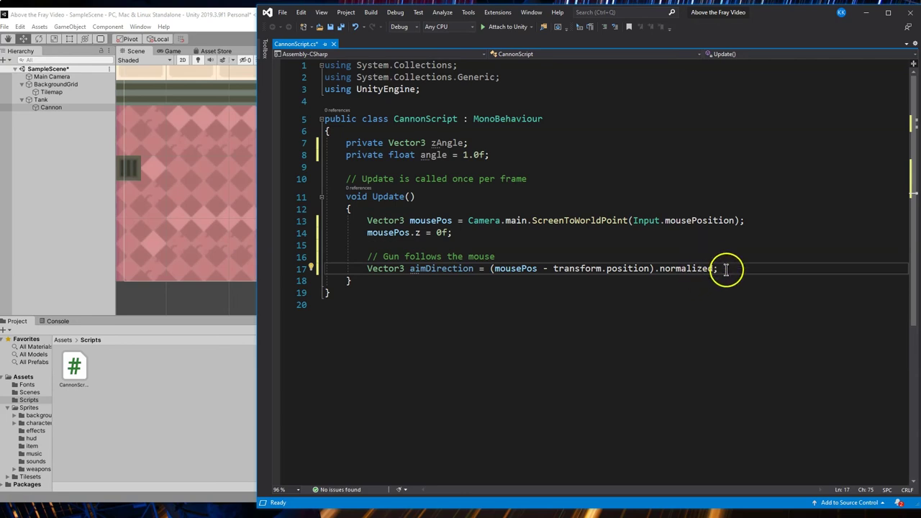
key(Return)
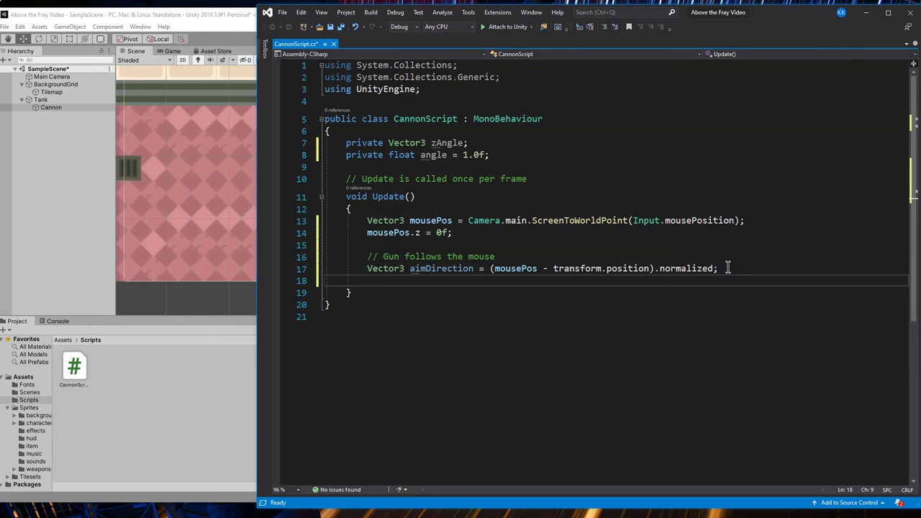
Add 'angle = (Mathf.Atan2(aimDirection.y, aimDirection.x) * Mathf.Rad2Deg) - 90;' below aimDirection
text(angle = )
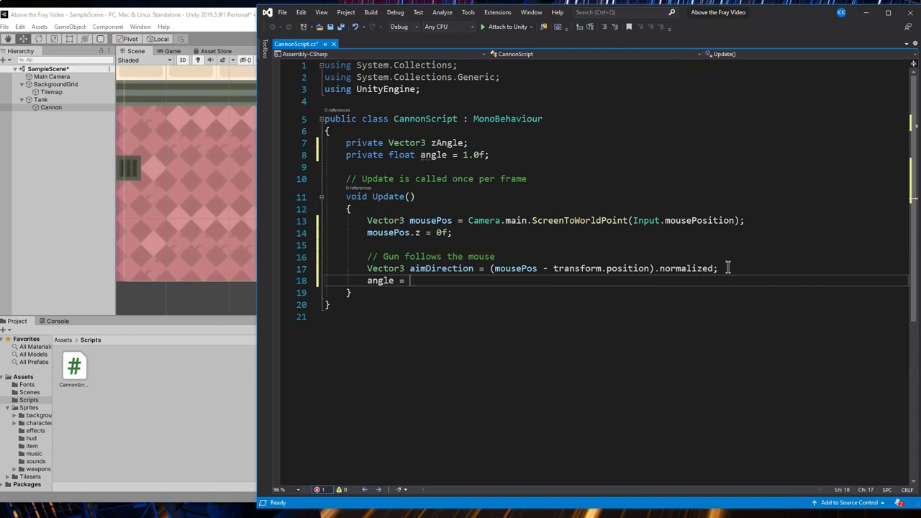
text((Mathf.Atan2)
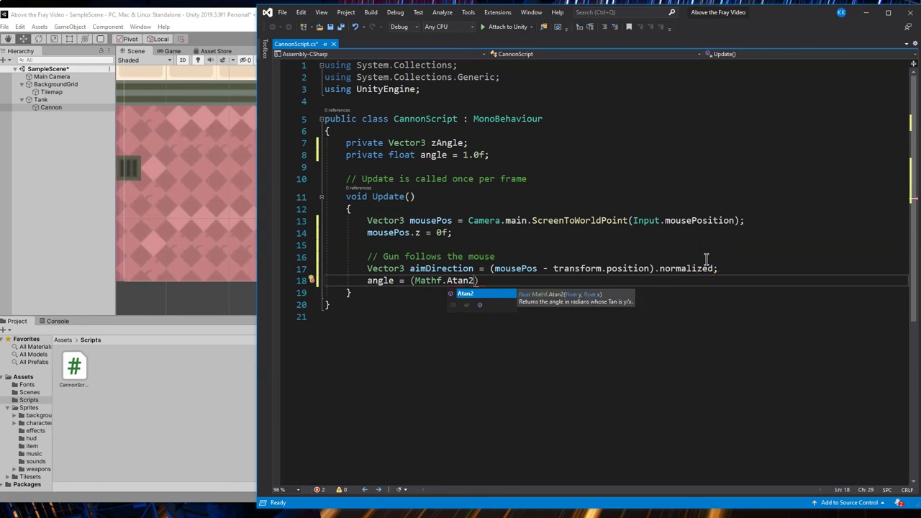
text((aimD)
key(Tab)
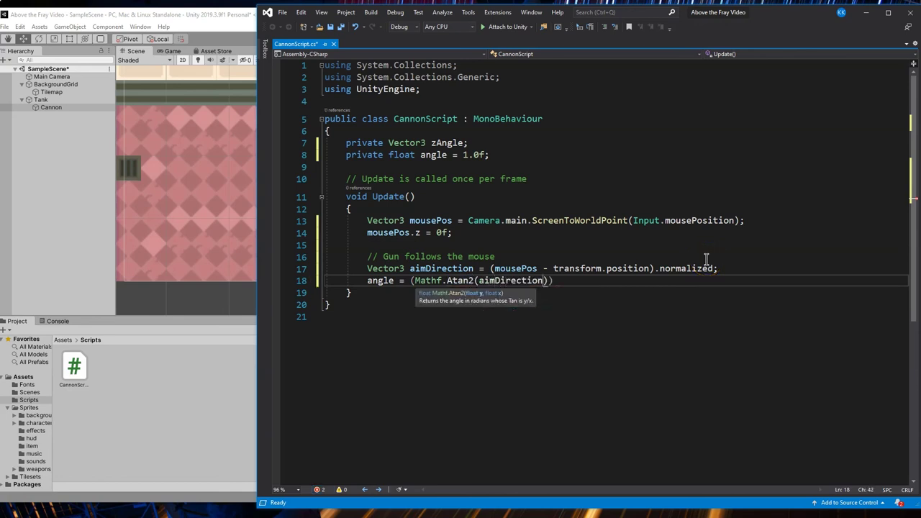
text(.y, aimDirection.x))
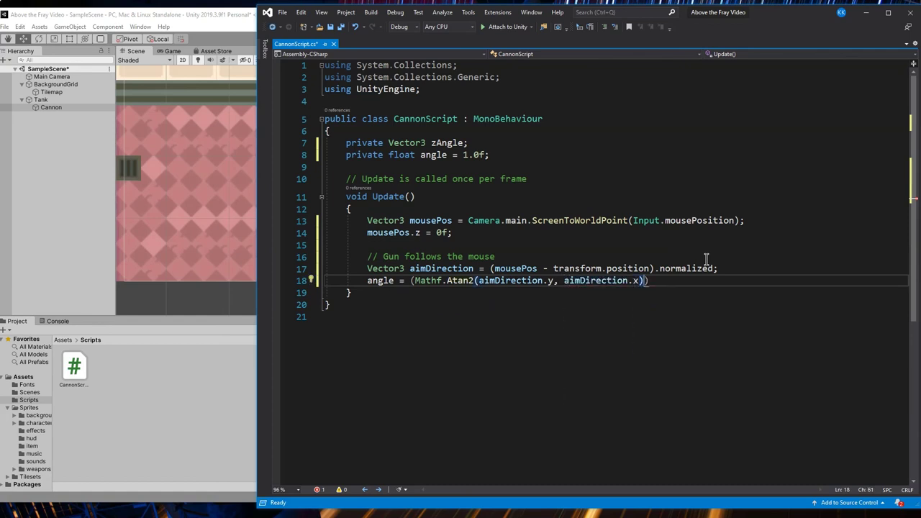
text( * Mathf.Rad2Deg) - )
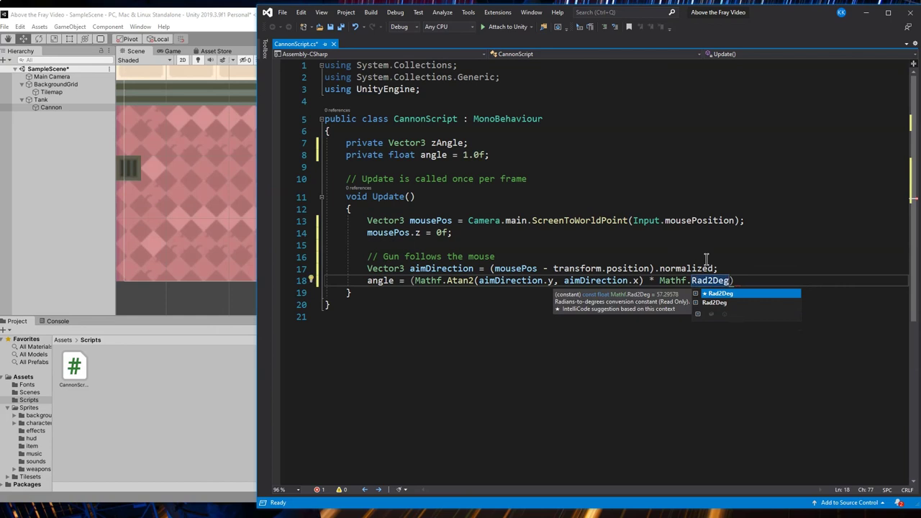
text(90;)
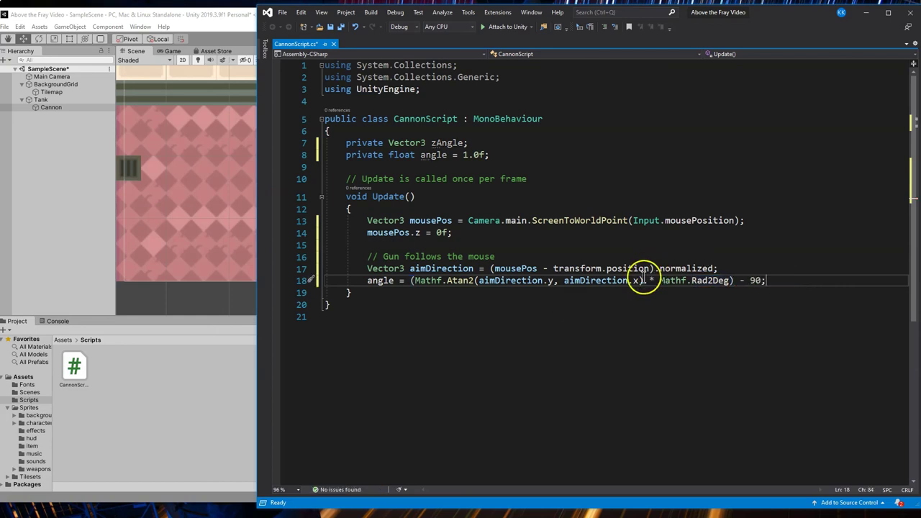
mouse_move(464, 280)
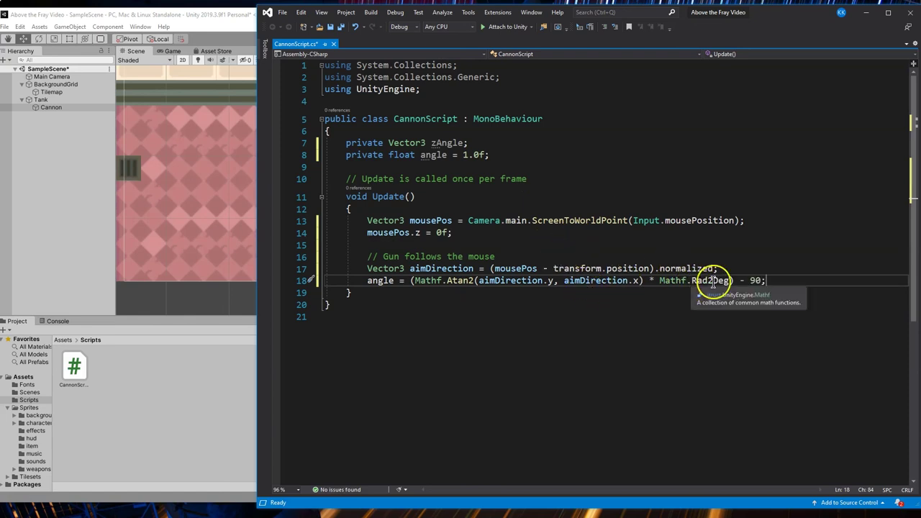
mouse_move(710, 281)
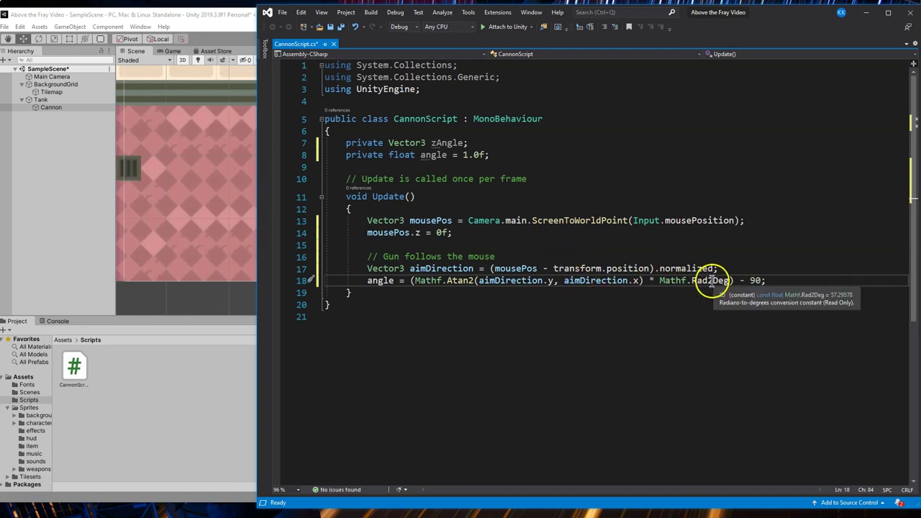
click(770, 280)
Add comments explaining atan2 and normalized above the angle and aimDirection lines
key(Return)
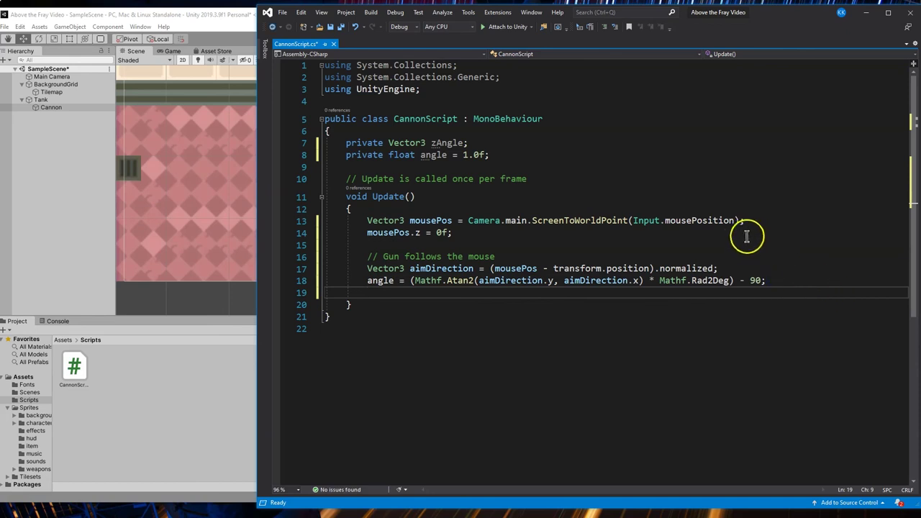
click(744, 271)
key(Return)
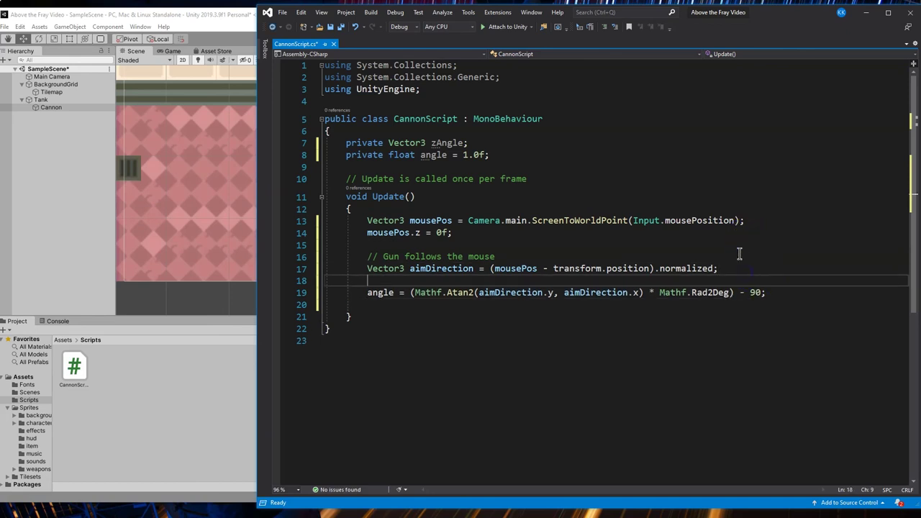
text(// atan2 - the angle, in radians, between positive x axis and ray to point x, y)
click(737, 253)
key(Return)
text(// normalized, a vector keeps the same direction but its length is 1.0)
Add 'zAngle = new Vector3(0, 0, angle);' below the angle line
click(776, 307)
key(Return)
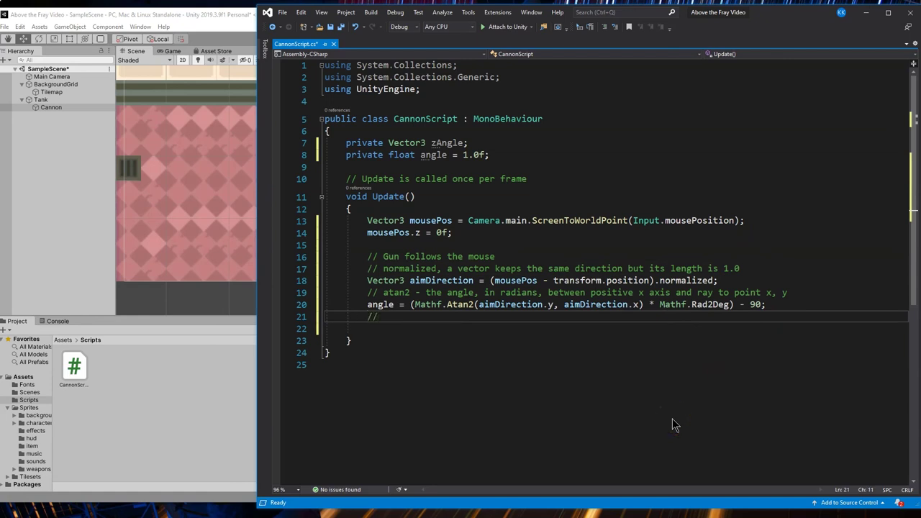
key(BackSpace)
text(zA)
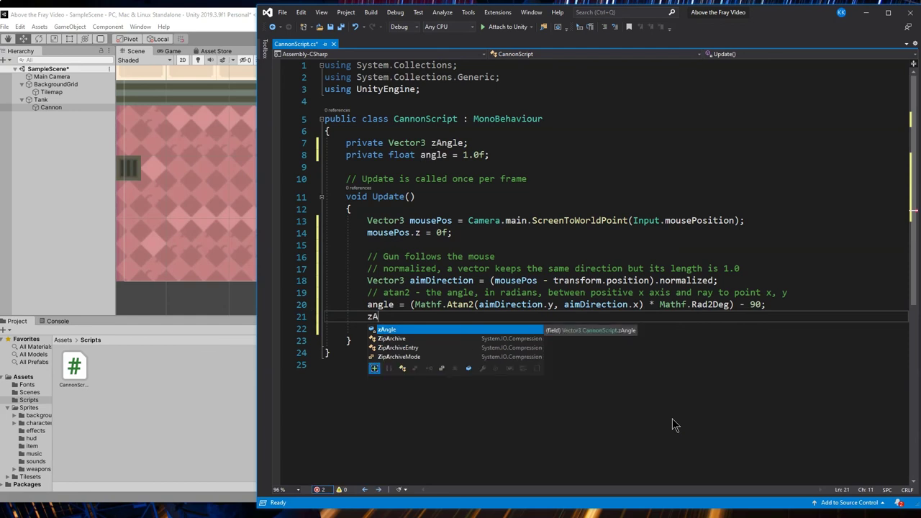
text(ngle = new Vector3)
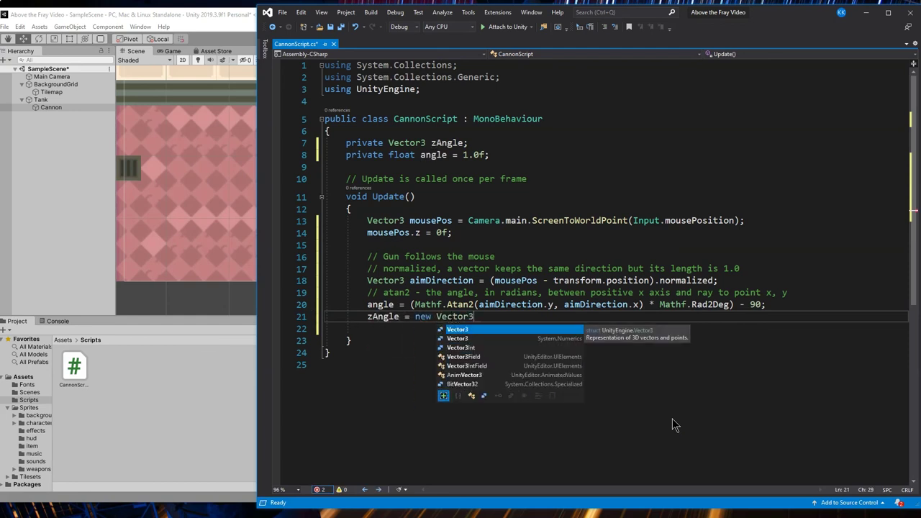
text((0, 0, angle);l)
key(Return)
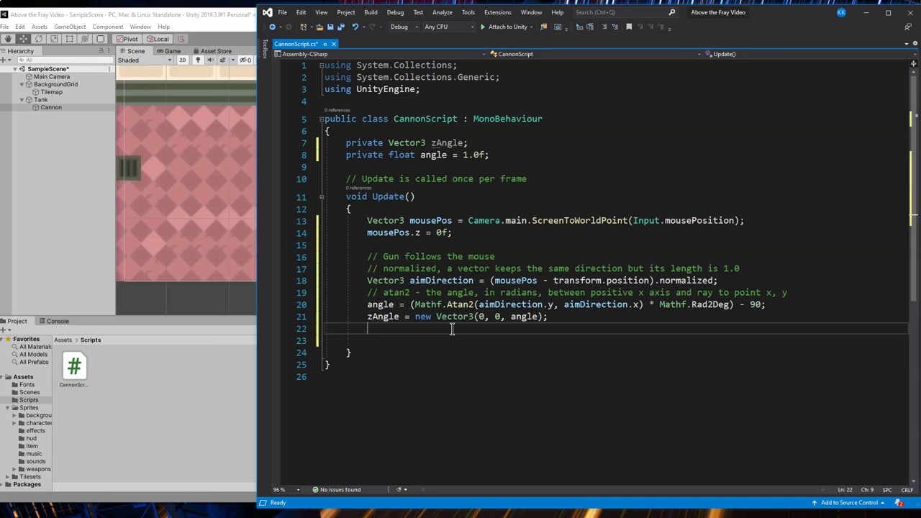
Add the line transform.eulerAngles = zAngle; to Update and remove the extra blank line
text(ransform.eulerAngles = zAngle;)
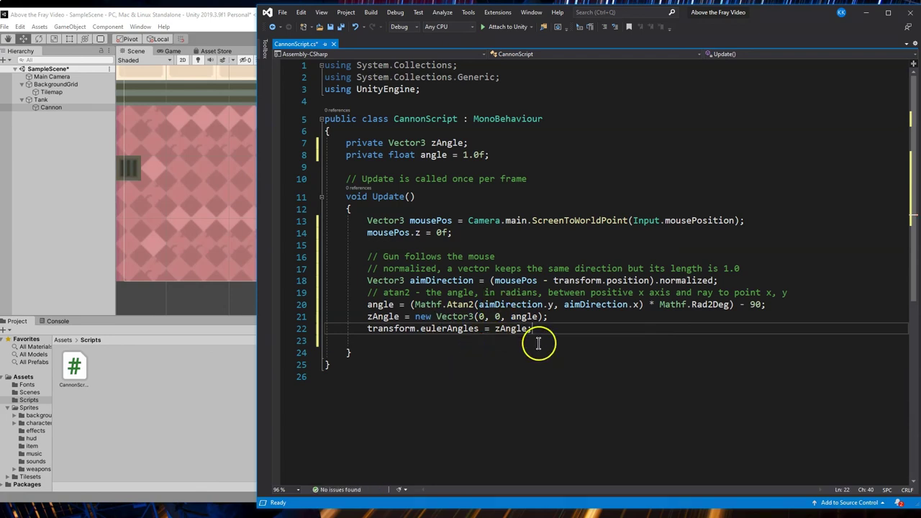
click(598, 337)
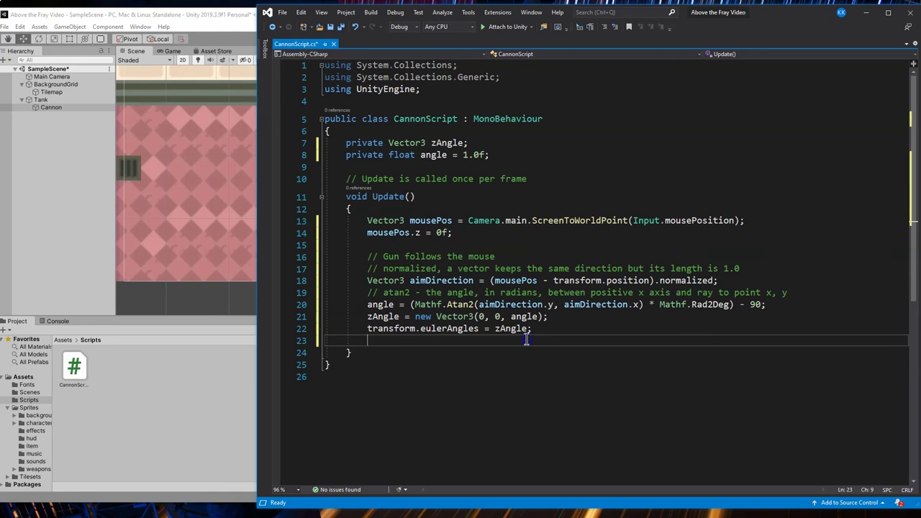
key(BackSpace)
Insert a comment explaining Euler angles above the eulerAngles line and save CannonScript
click(568, 312)
key(Return)
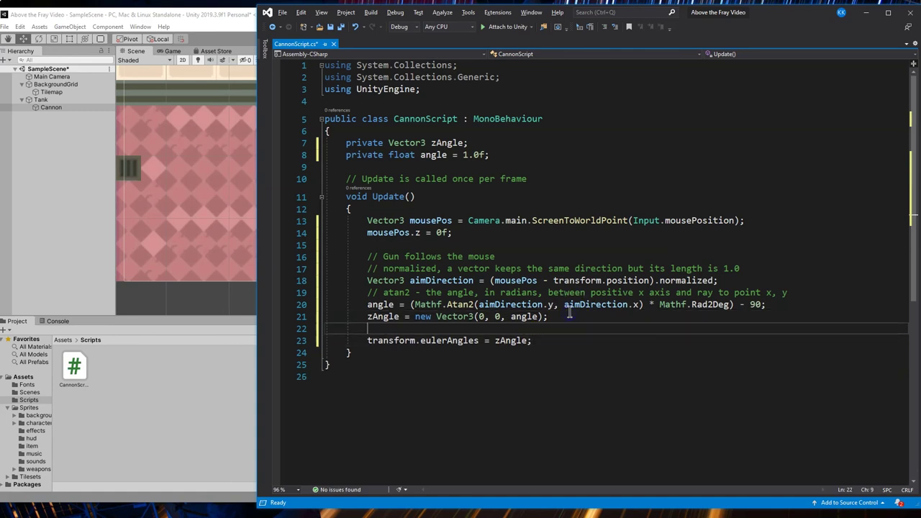
text(// Euler angles - 3 angles that describe the orientation of a rigid body in a coor)
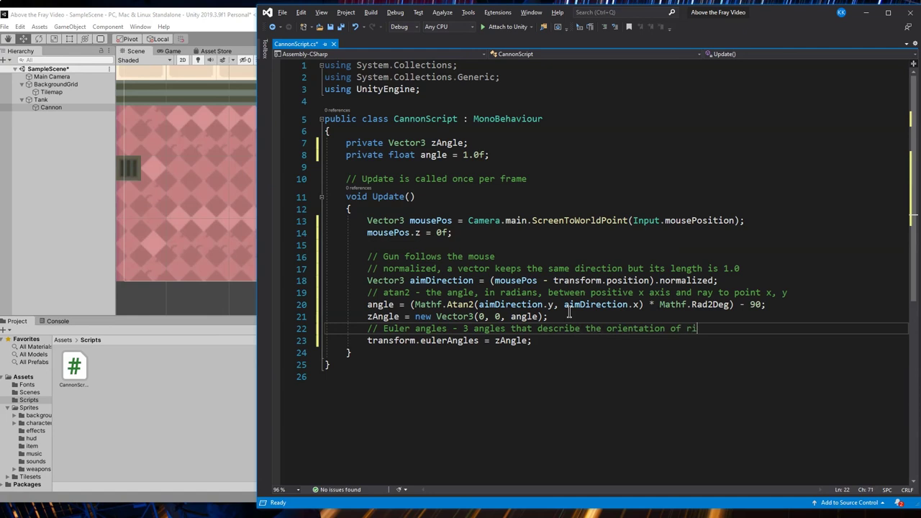
text(dinate system)
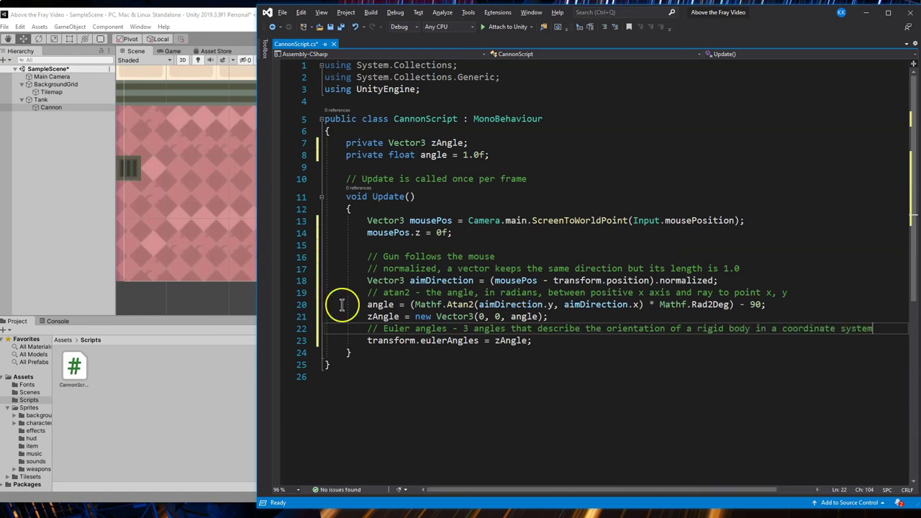
key(ctrl+s)
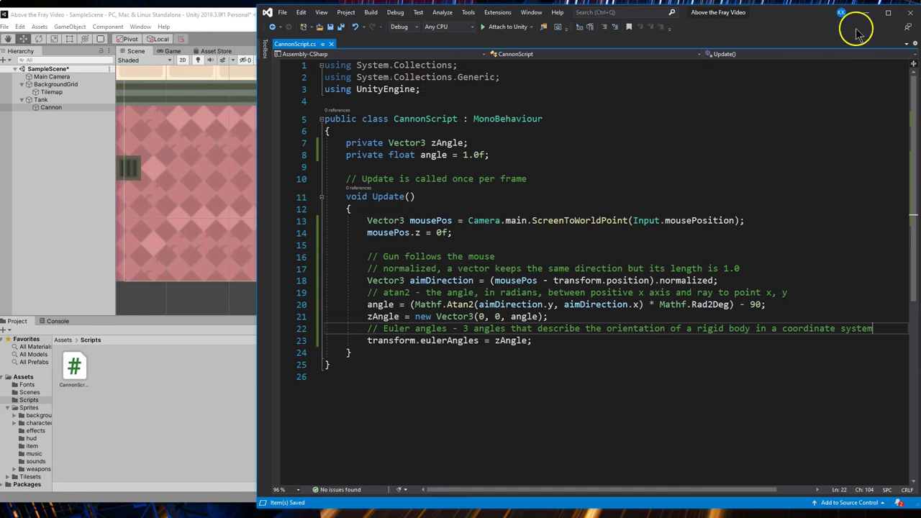
Run the scene in Unity's play mode and confirm the cannon follows the mouse (Z rotation 99.169)
click(888, 12)
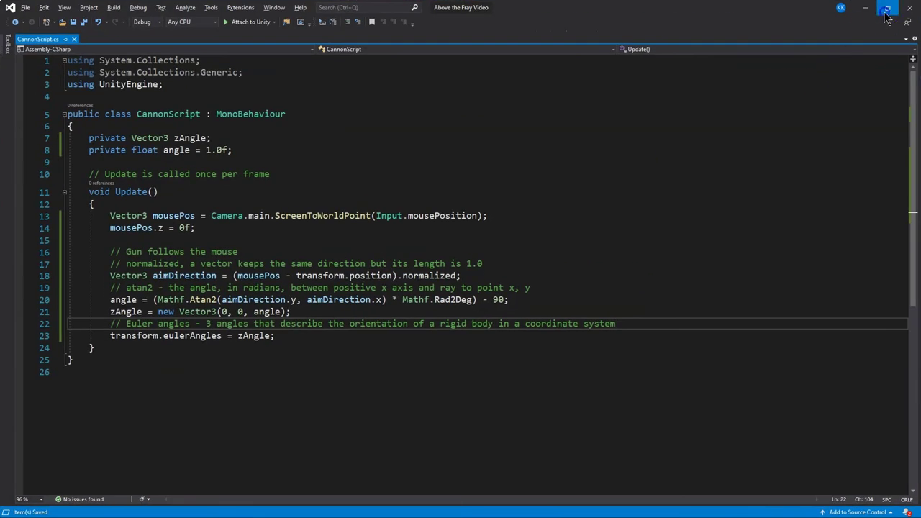
click(887, 7)
click(196, 10)
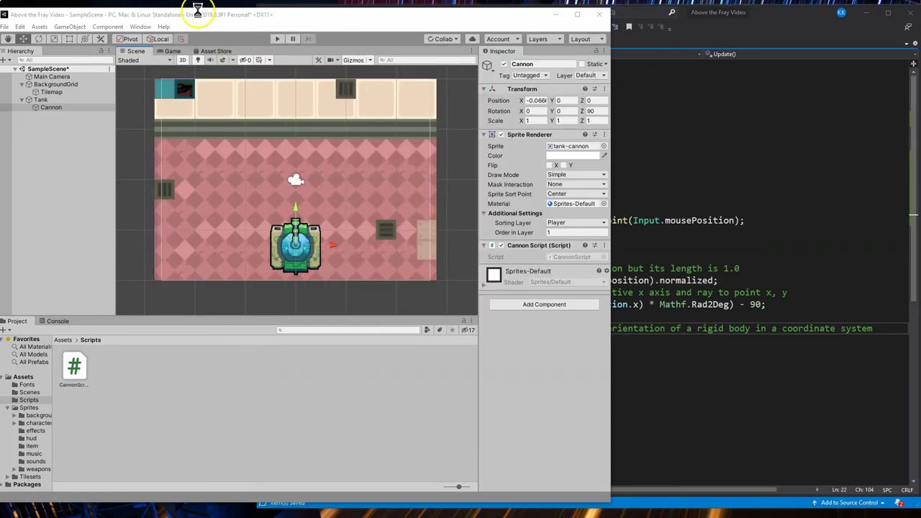
click(281, 40)
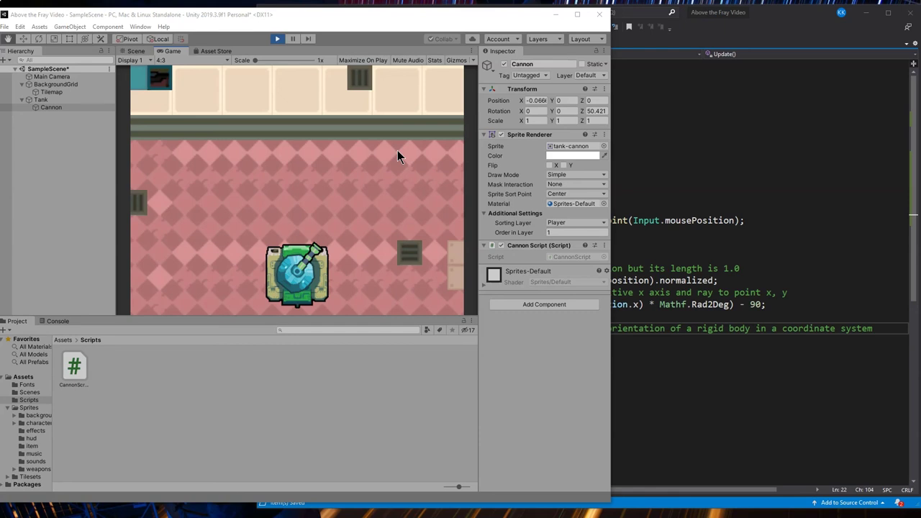
drag(397, 151, 263, 168)
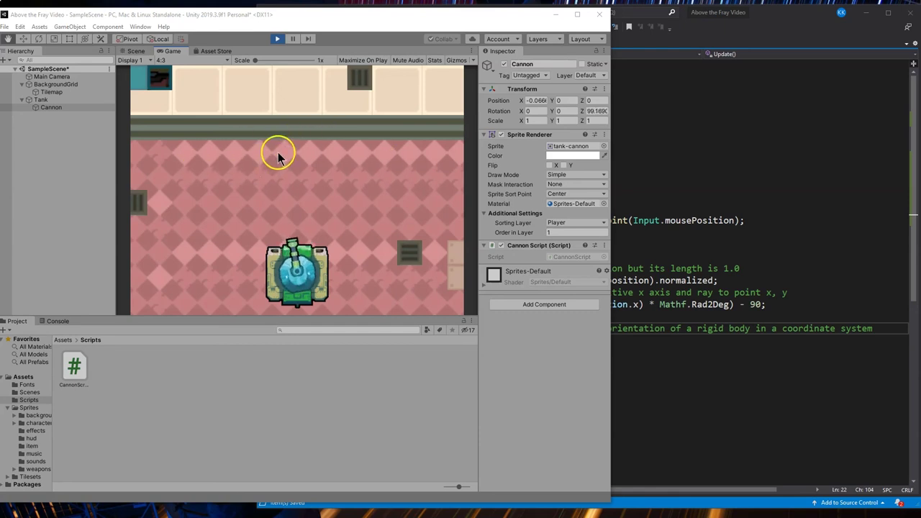